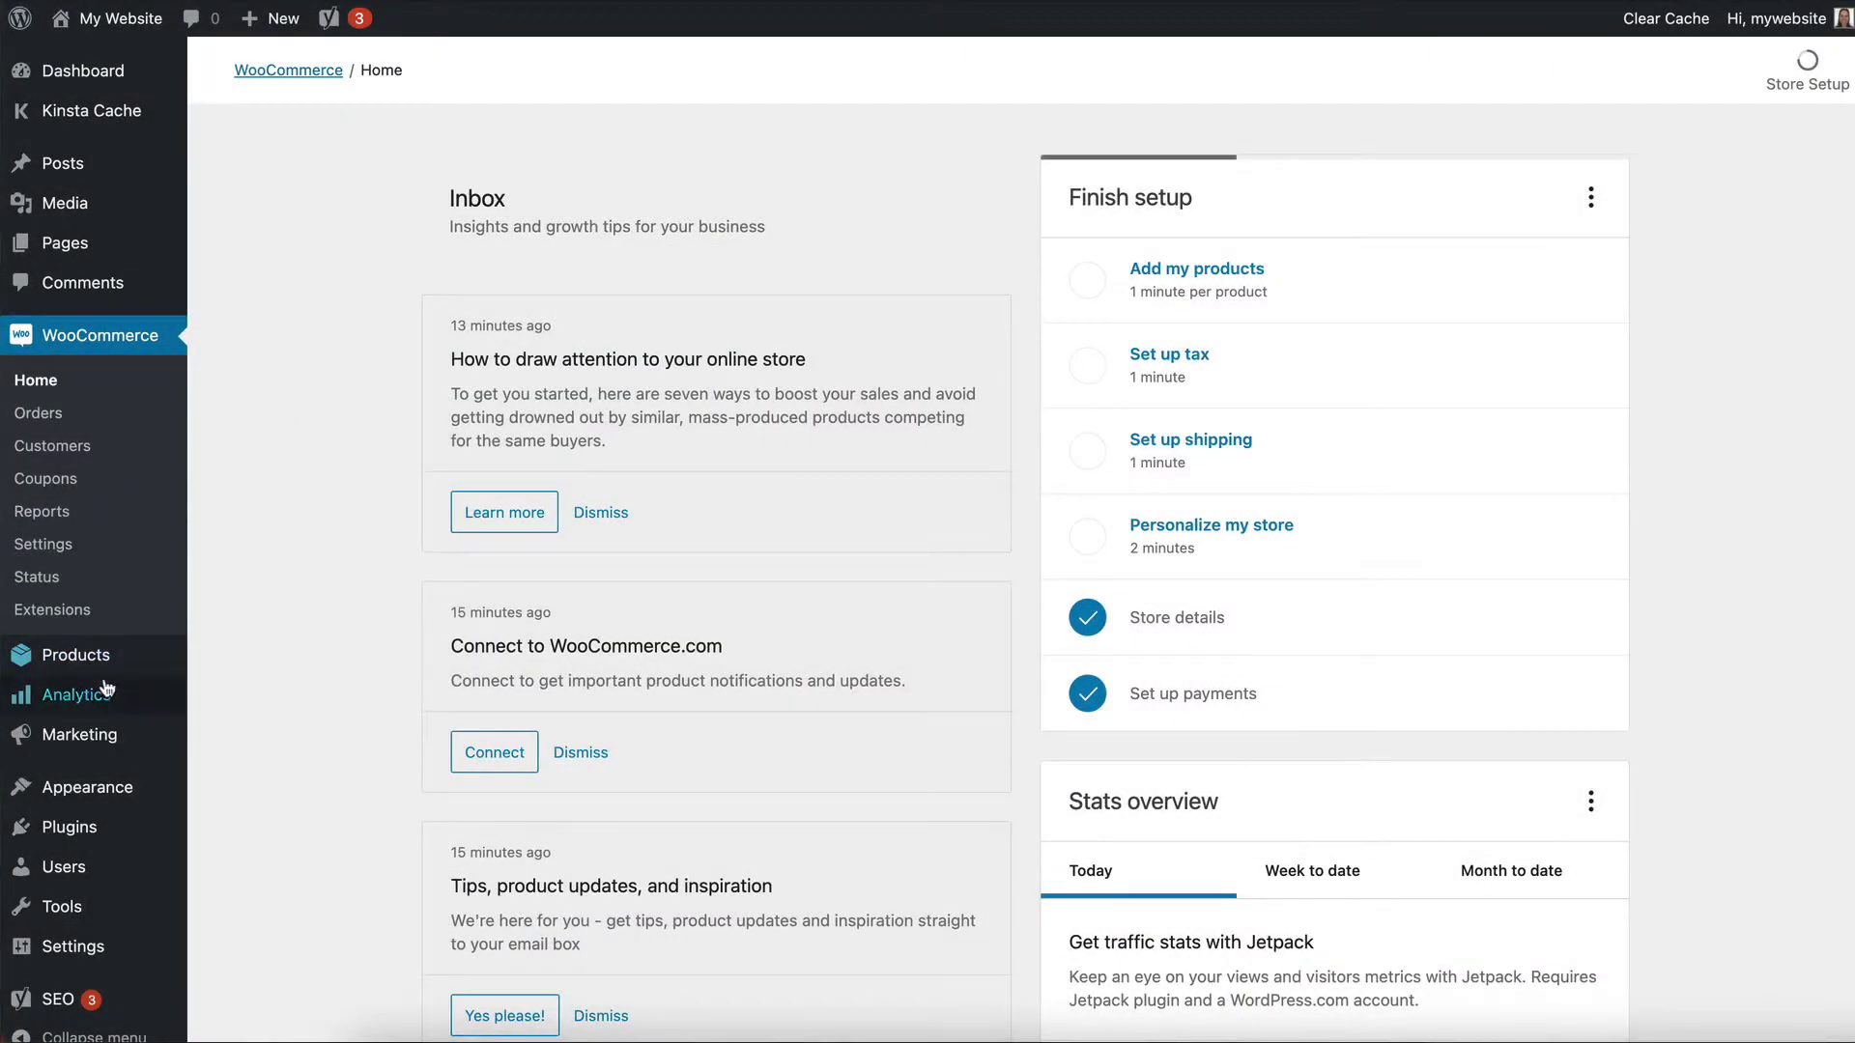
# Create a 'Sides' product category with slug 'sides' on the Product categories page.
pyautogui.moveTo(70, 668)
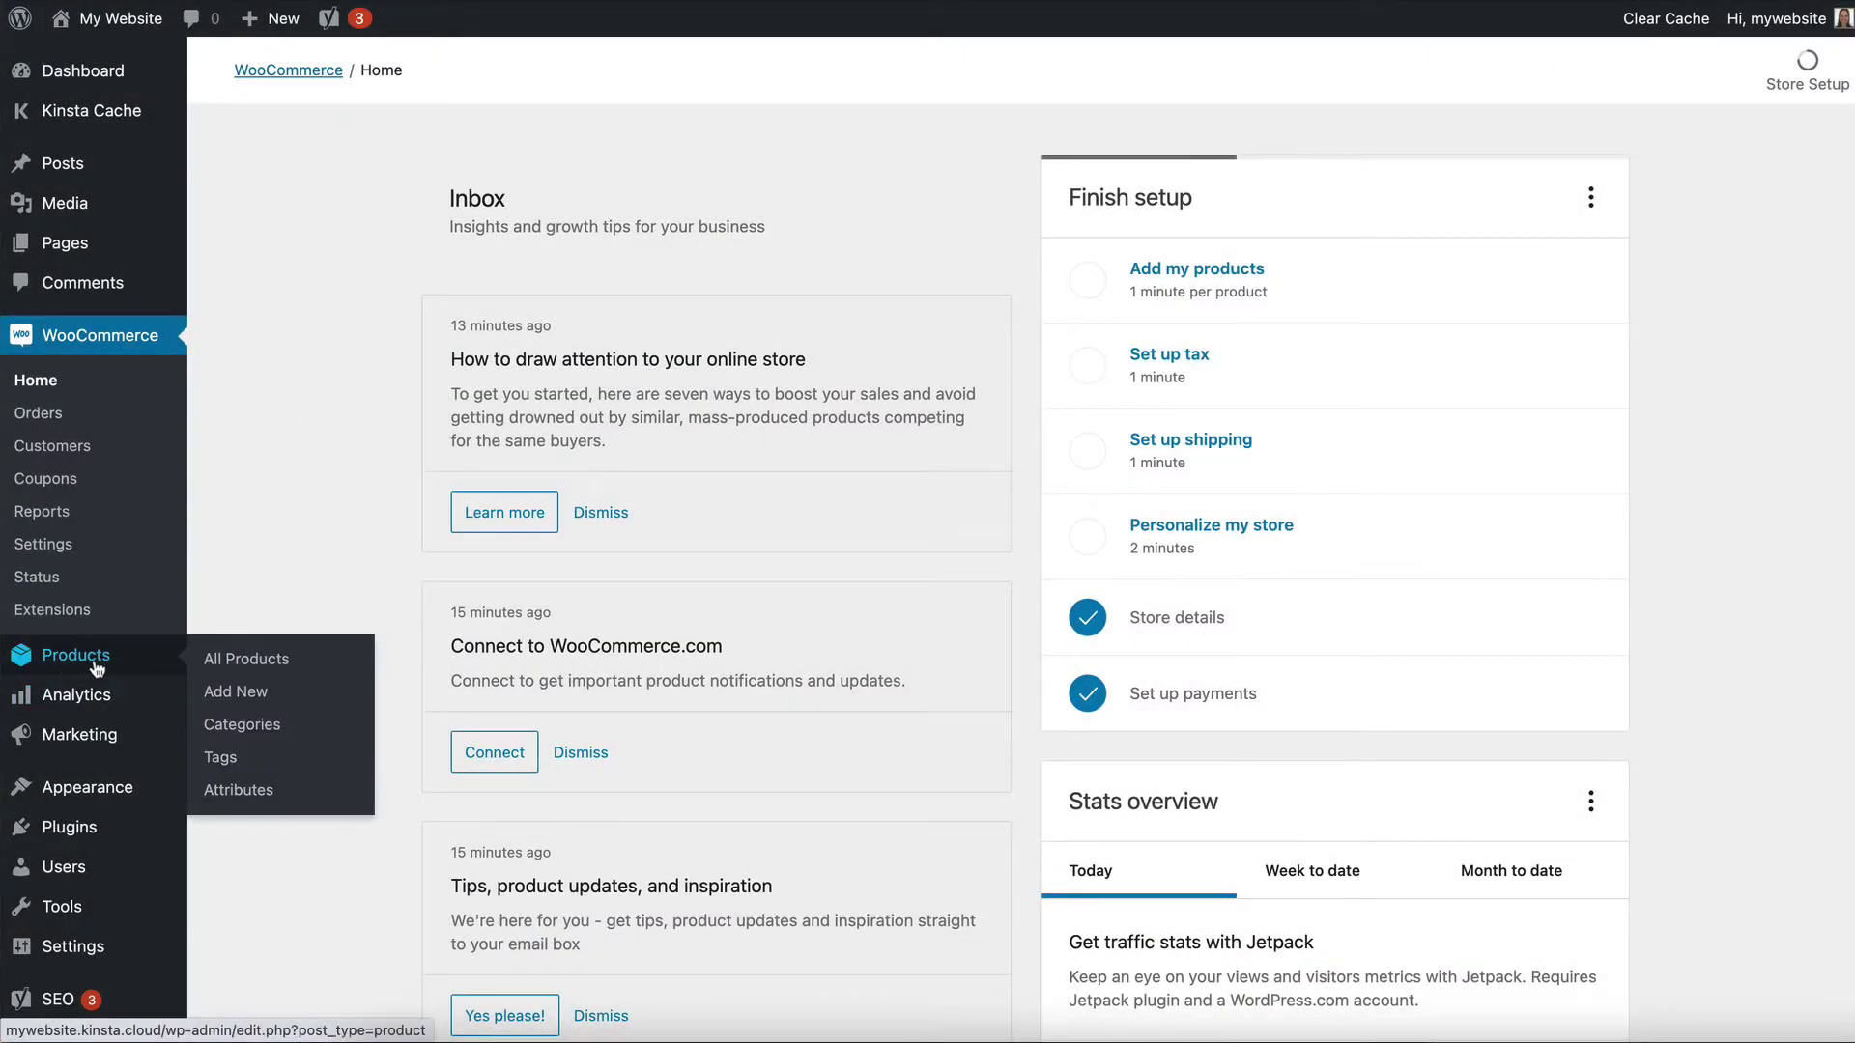
pyautogui.click(236, 729)
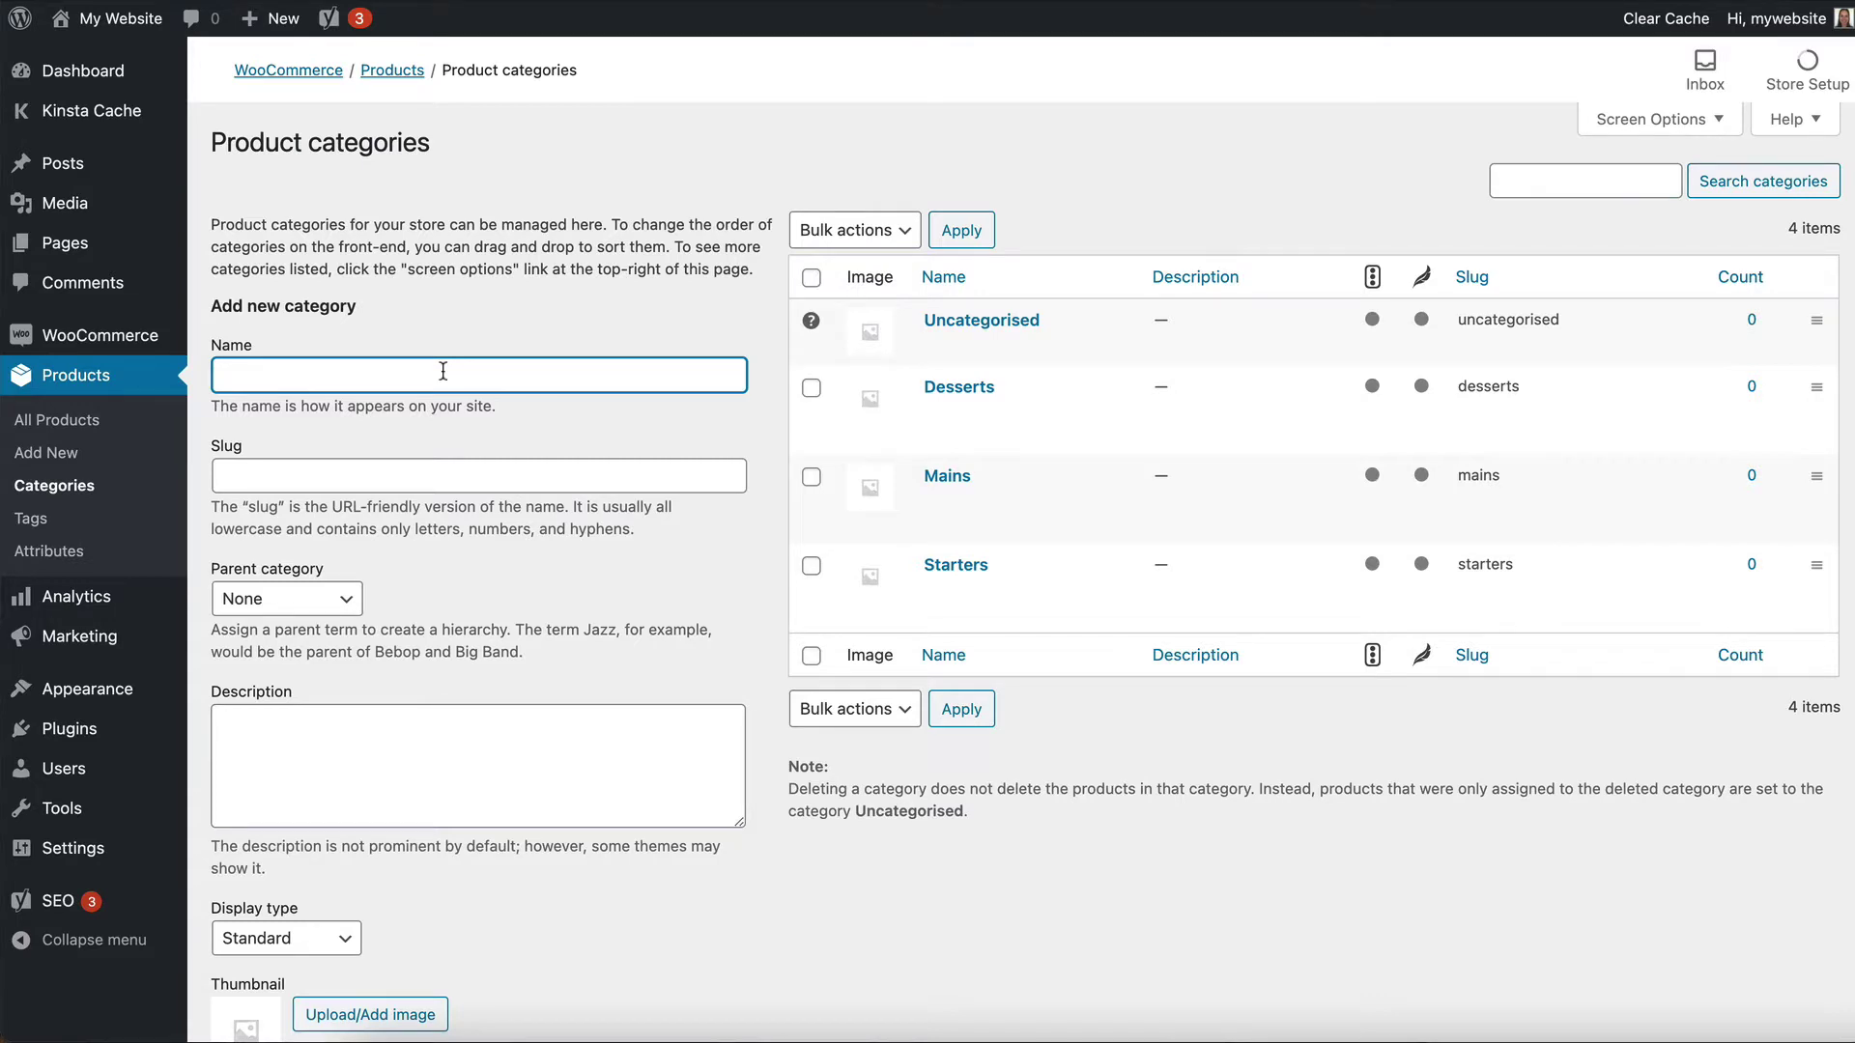
pyautogui.write('Sides')
pyautogui.click(444, 474)
pyautogui.write('sides')
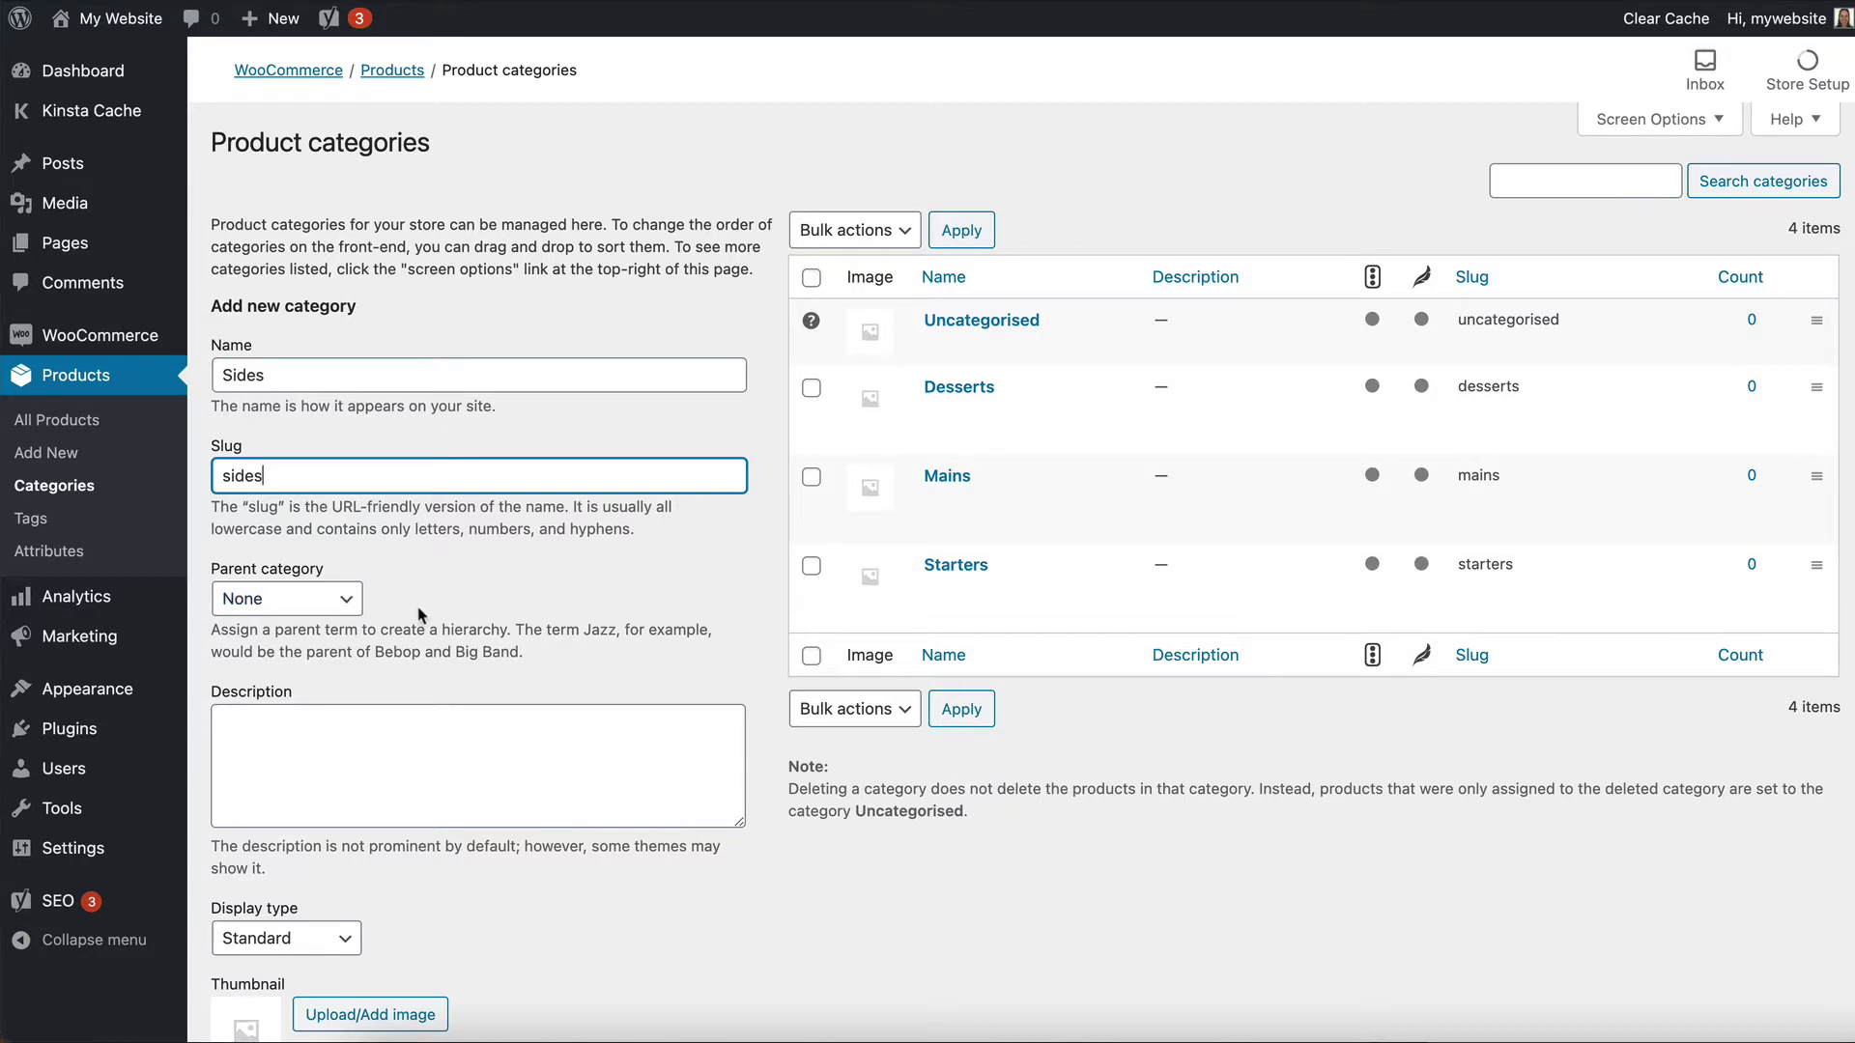
pyautogui.scroll(-3, 419, 633)
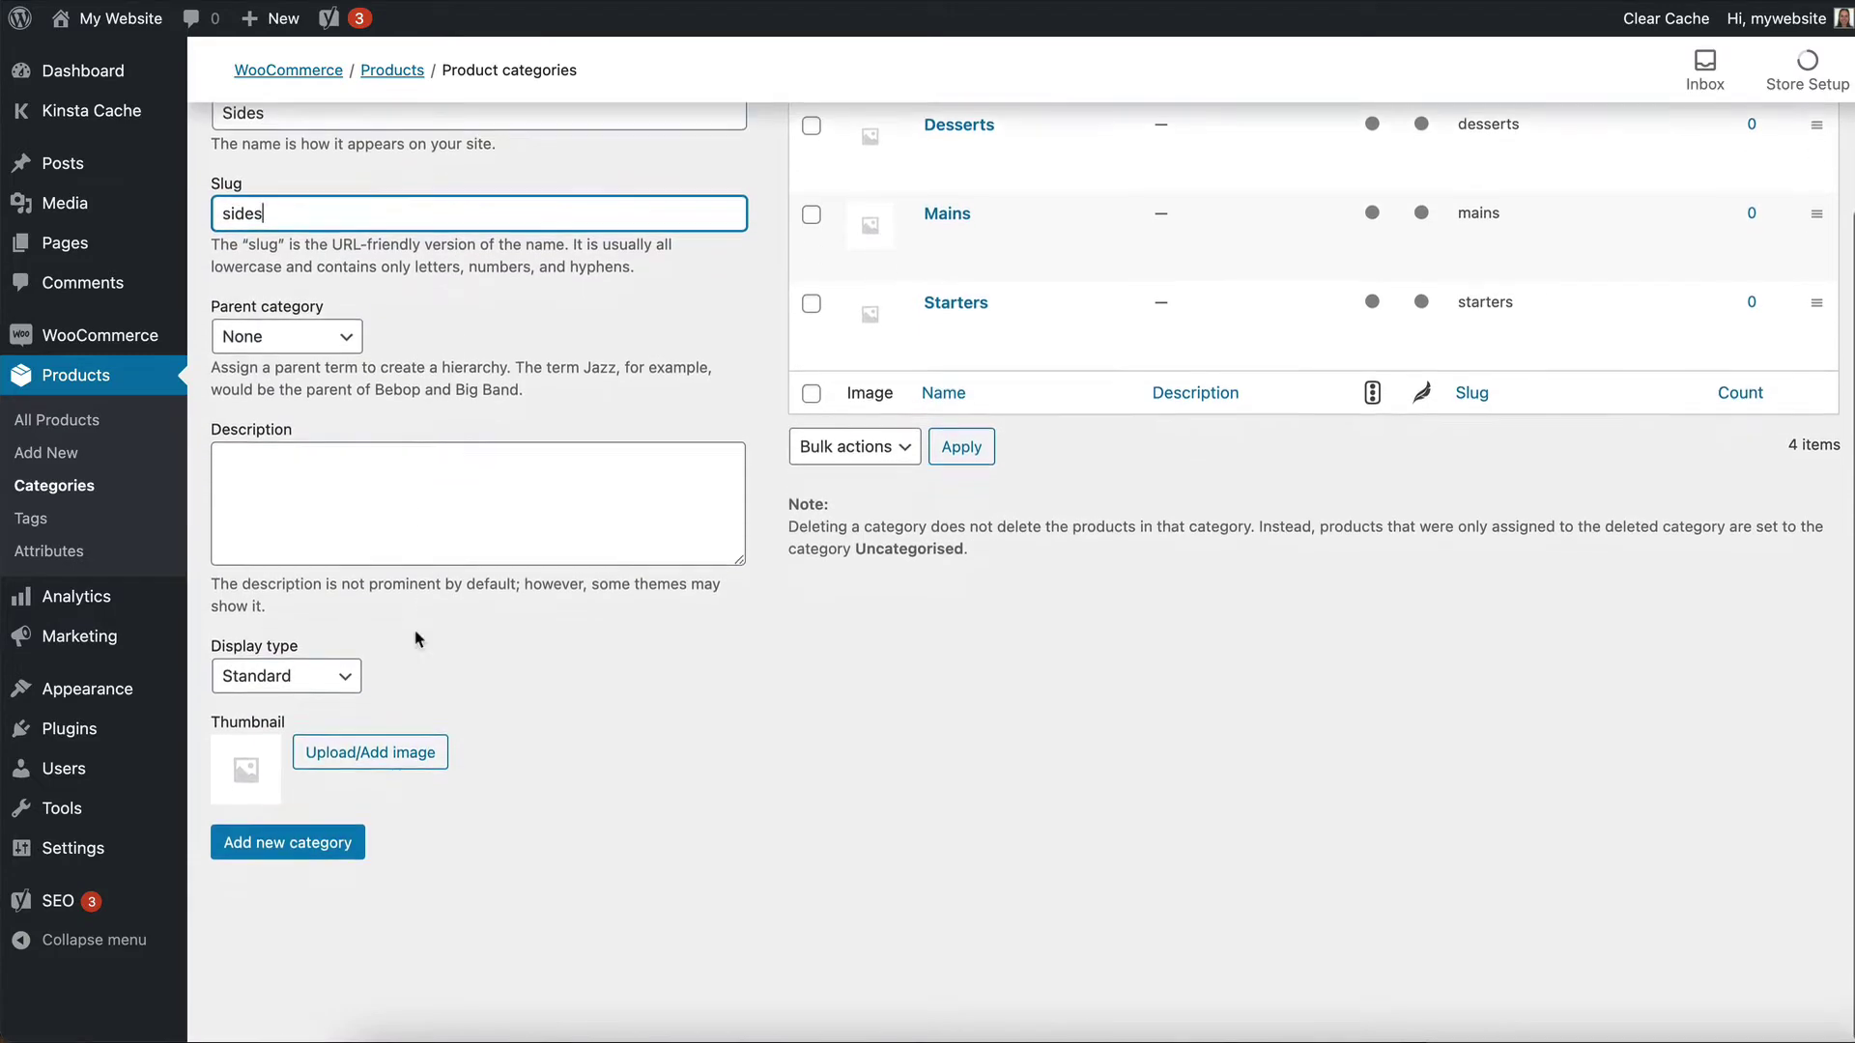
pyautogui.click(286, 852)
pyautogui.scroll(3, 500, 833)
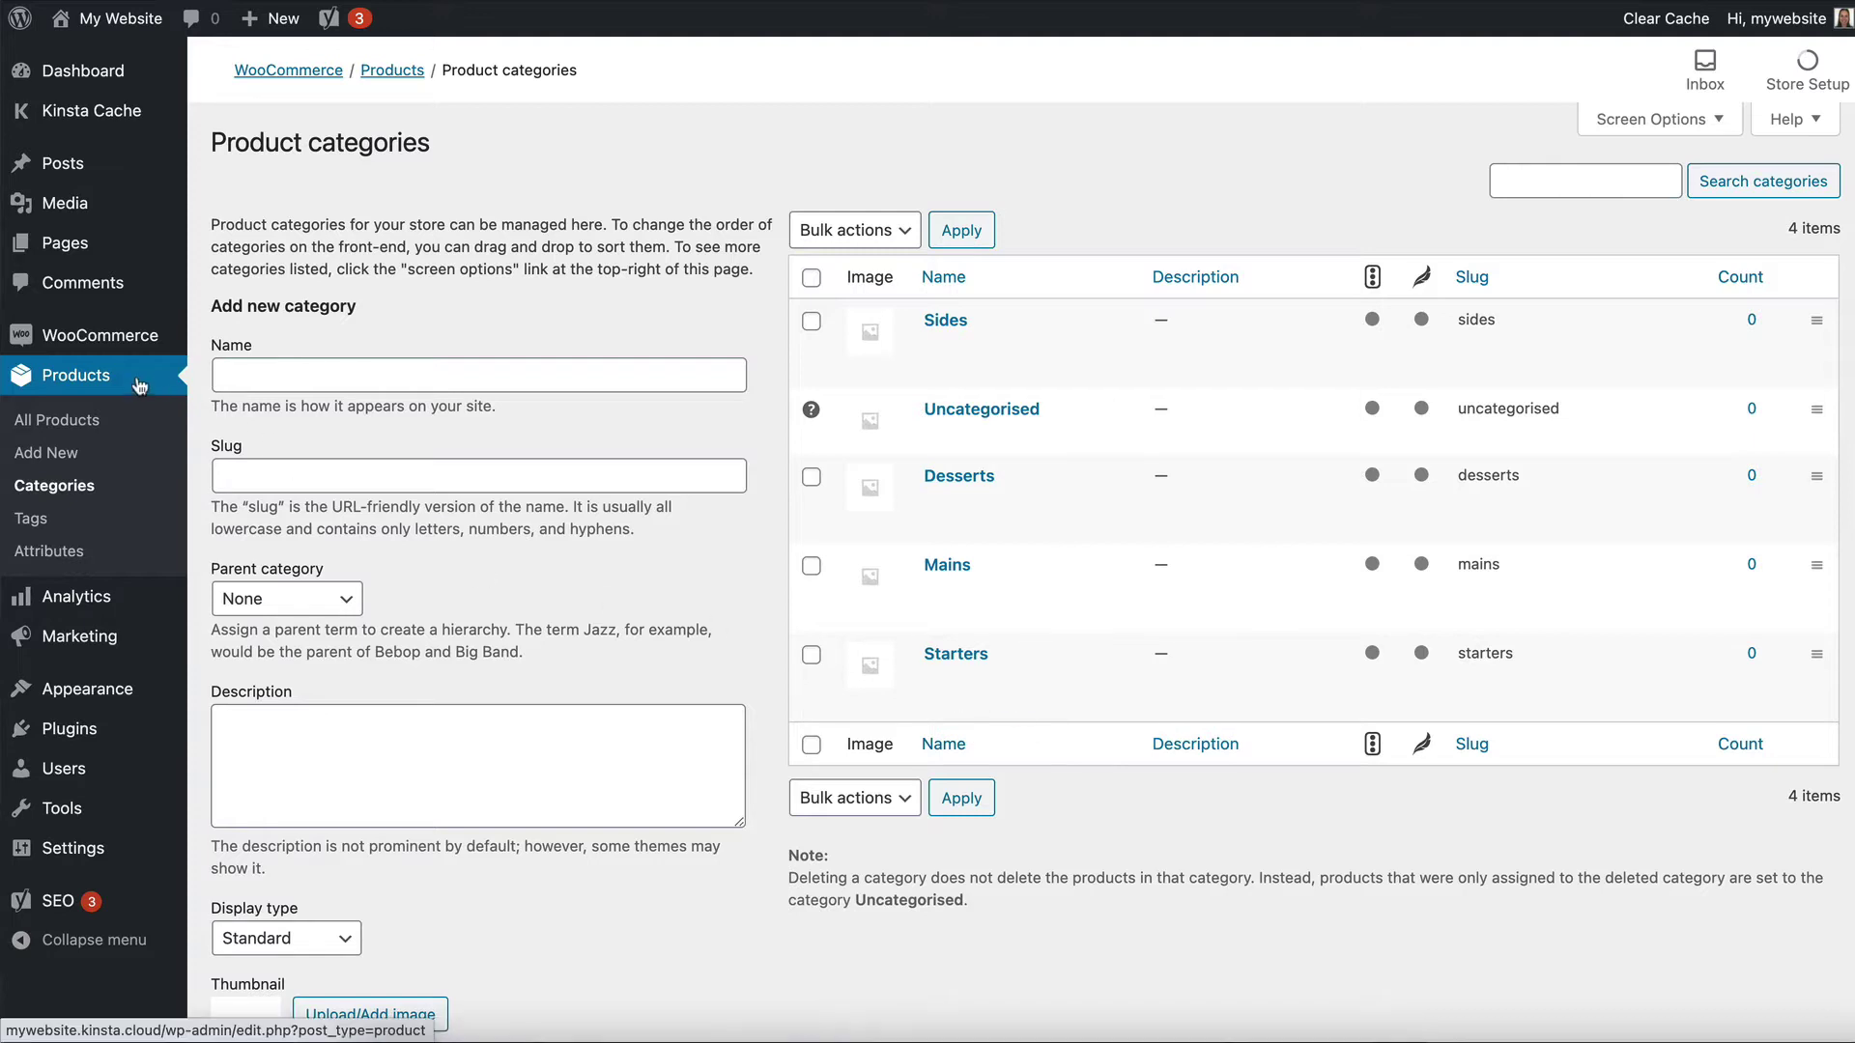
# Start a new product titled 'Pepperoni Pizza' with description 'Delicious pizza with slides of pepperoni.'.
pyautogui.click(55, 460)
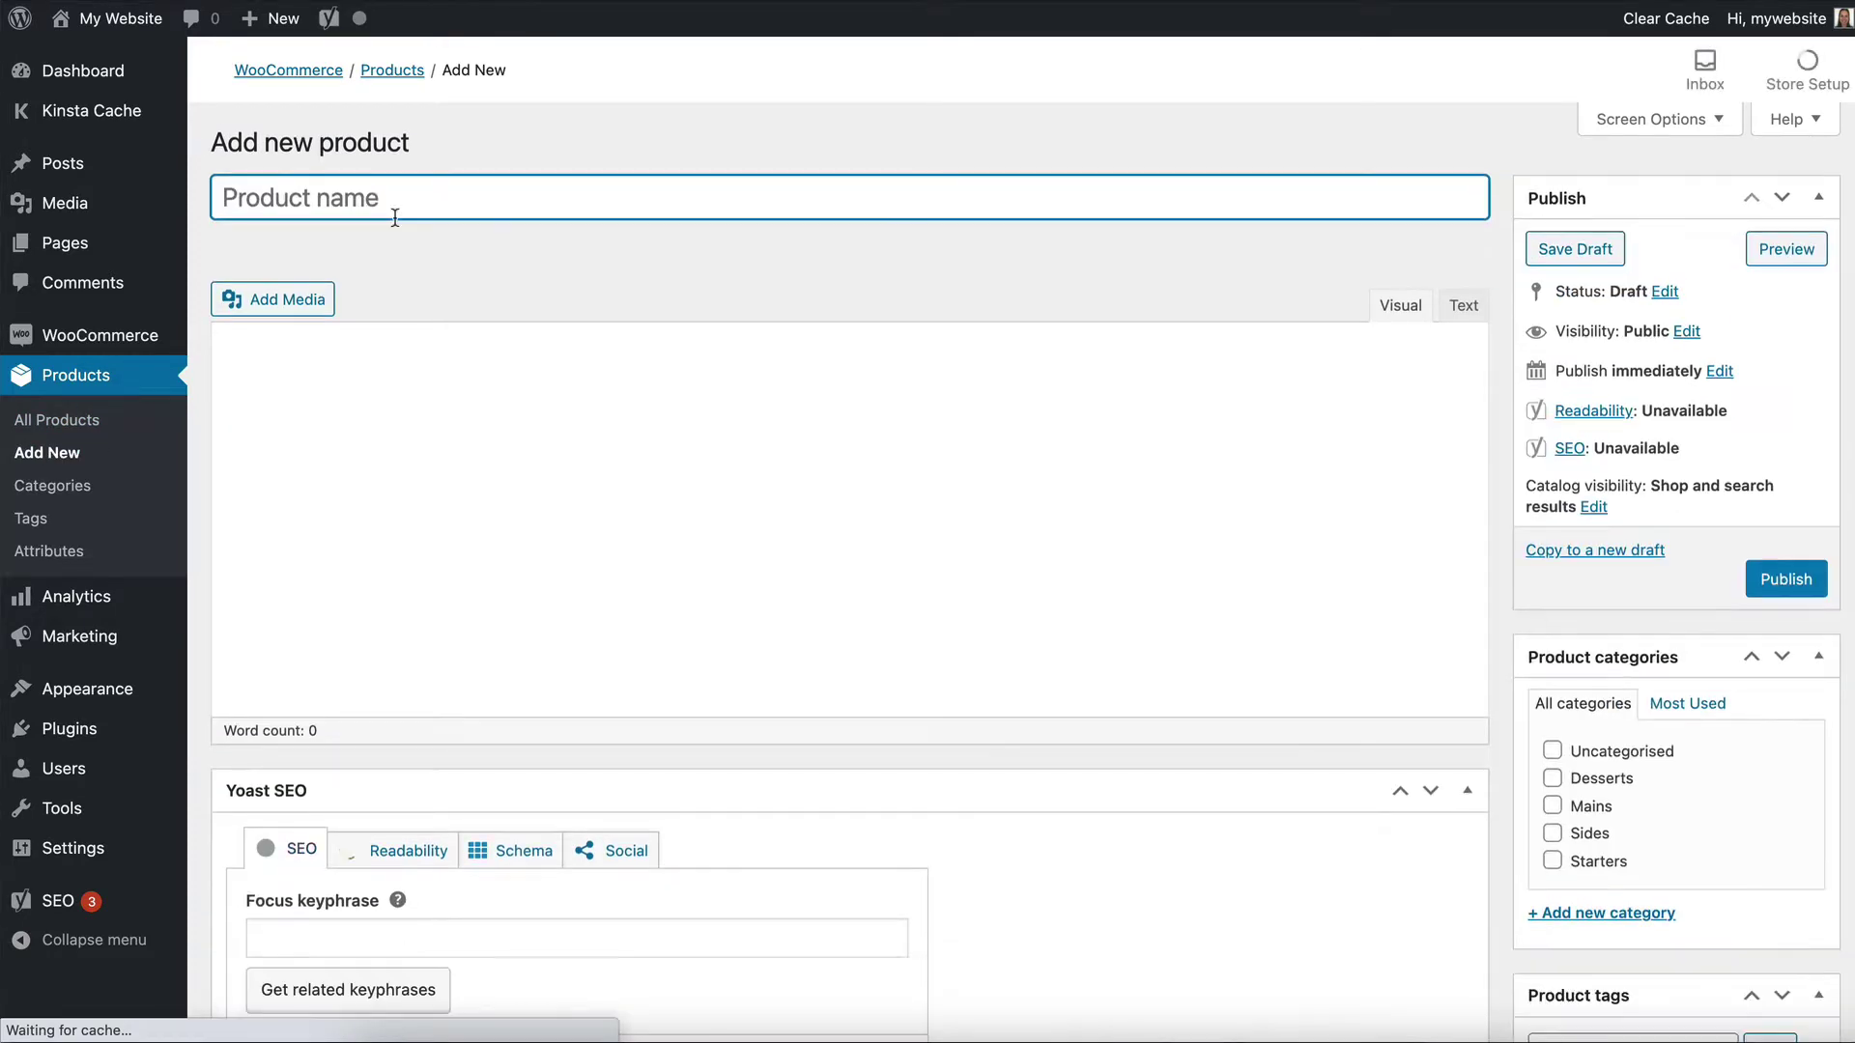
pyautogui.write('Pepperoni')
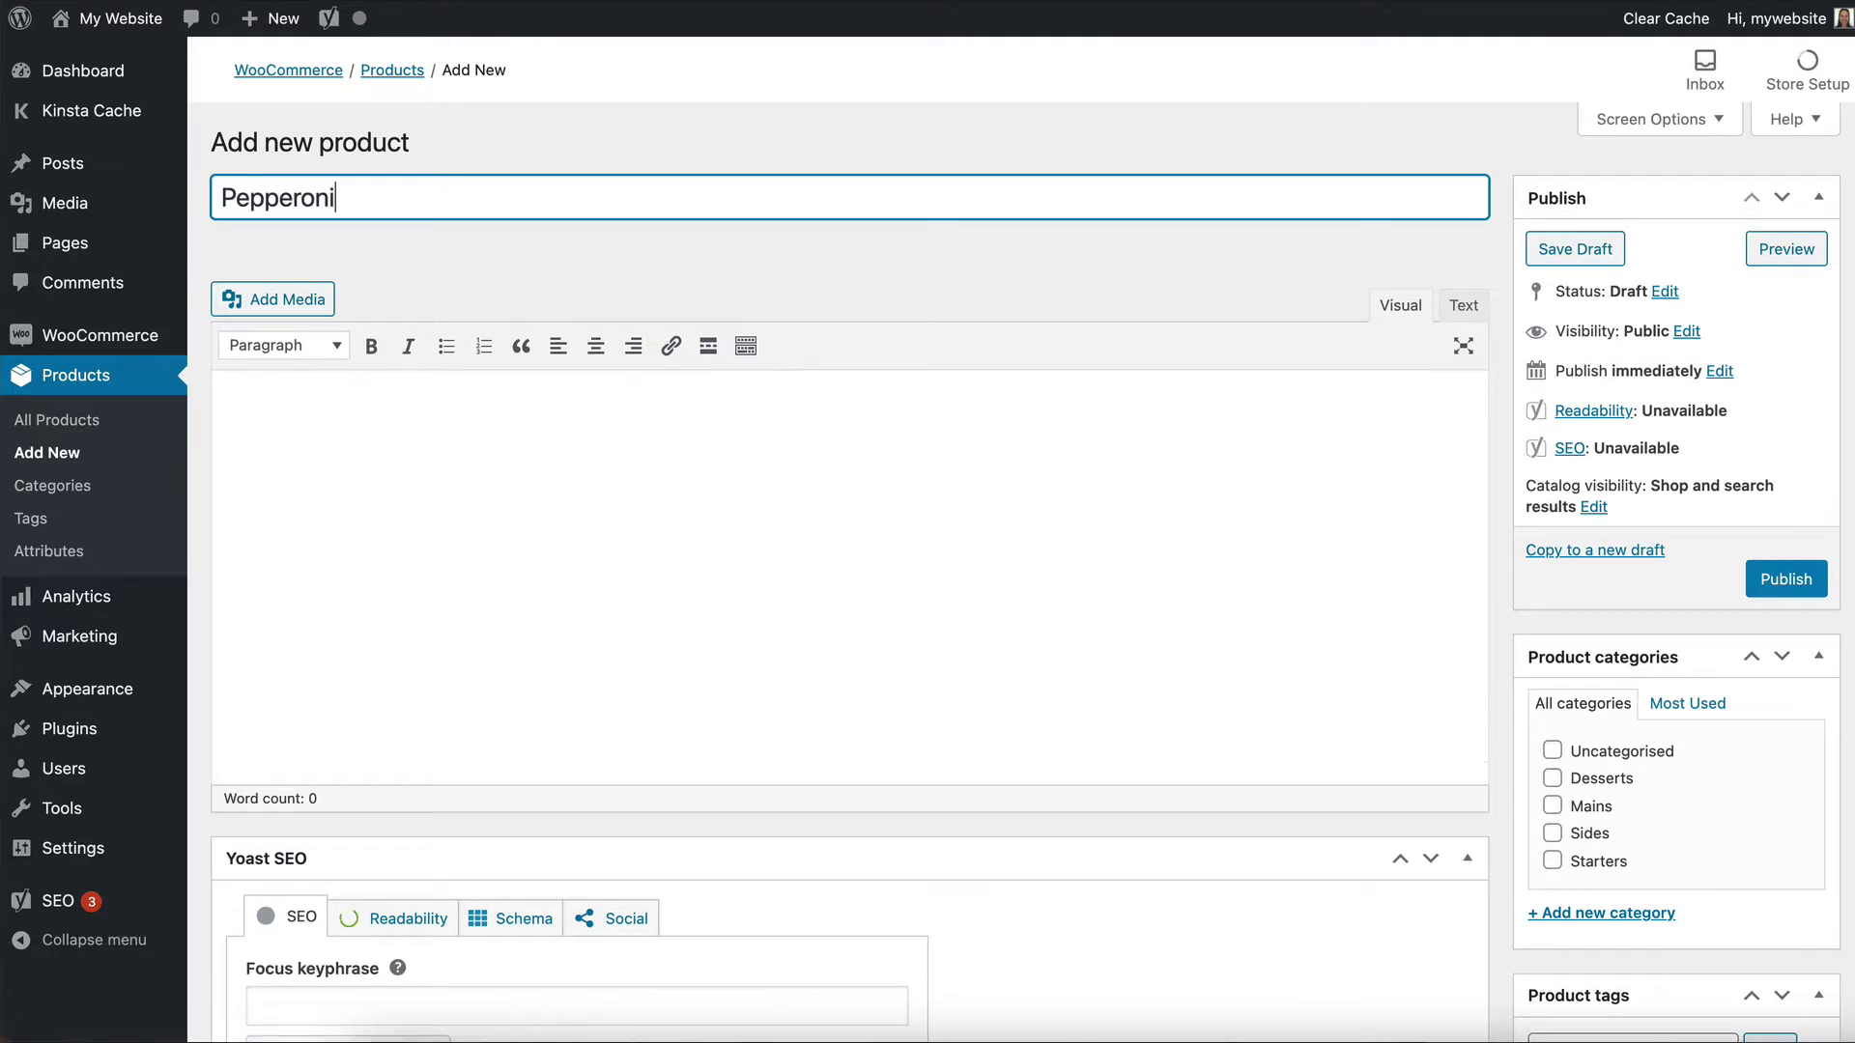
pyautogui.write(' Pizza')
pyautogui.click(428, 498)
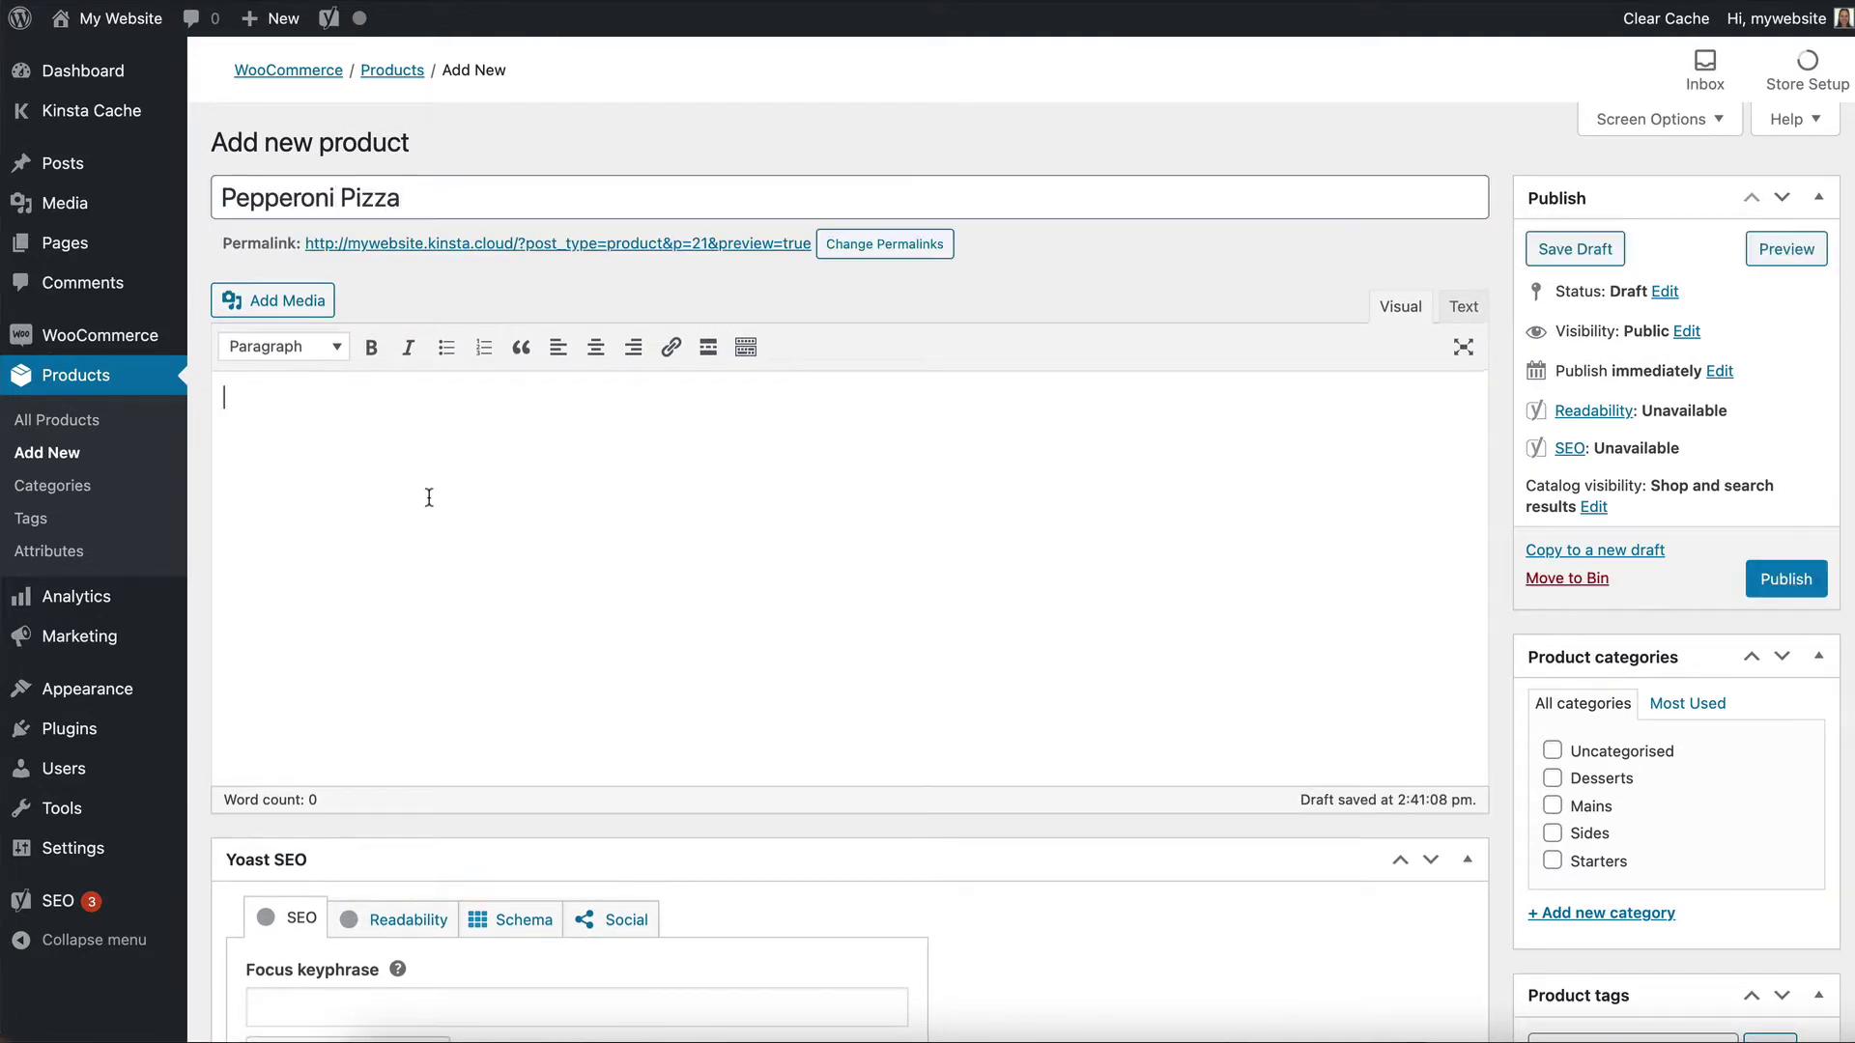
pyautogui.write('Delicious pizza with slides of p')
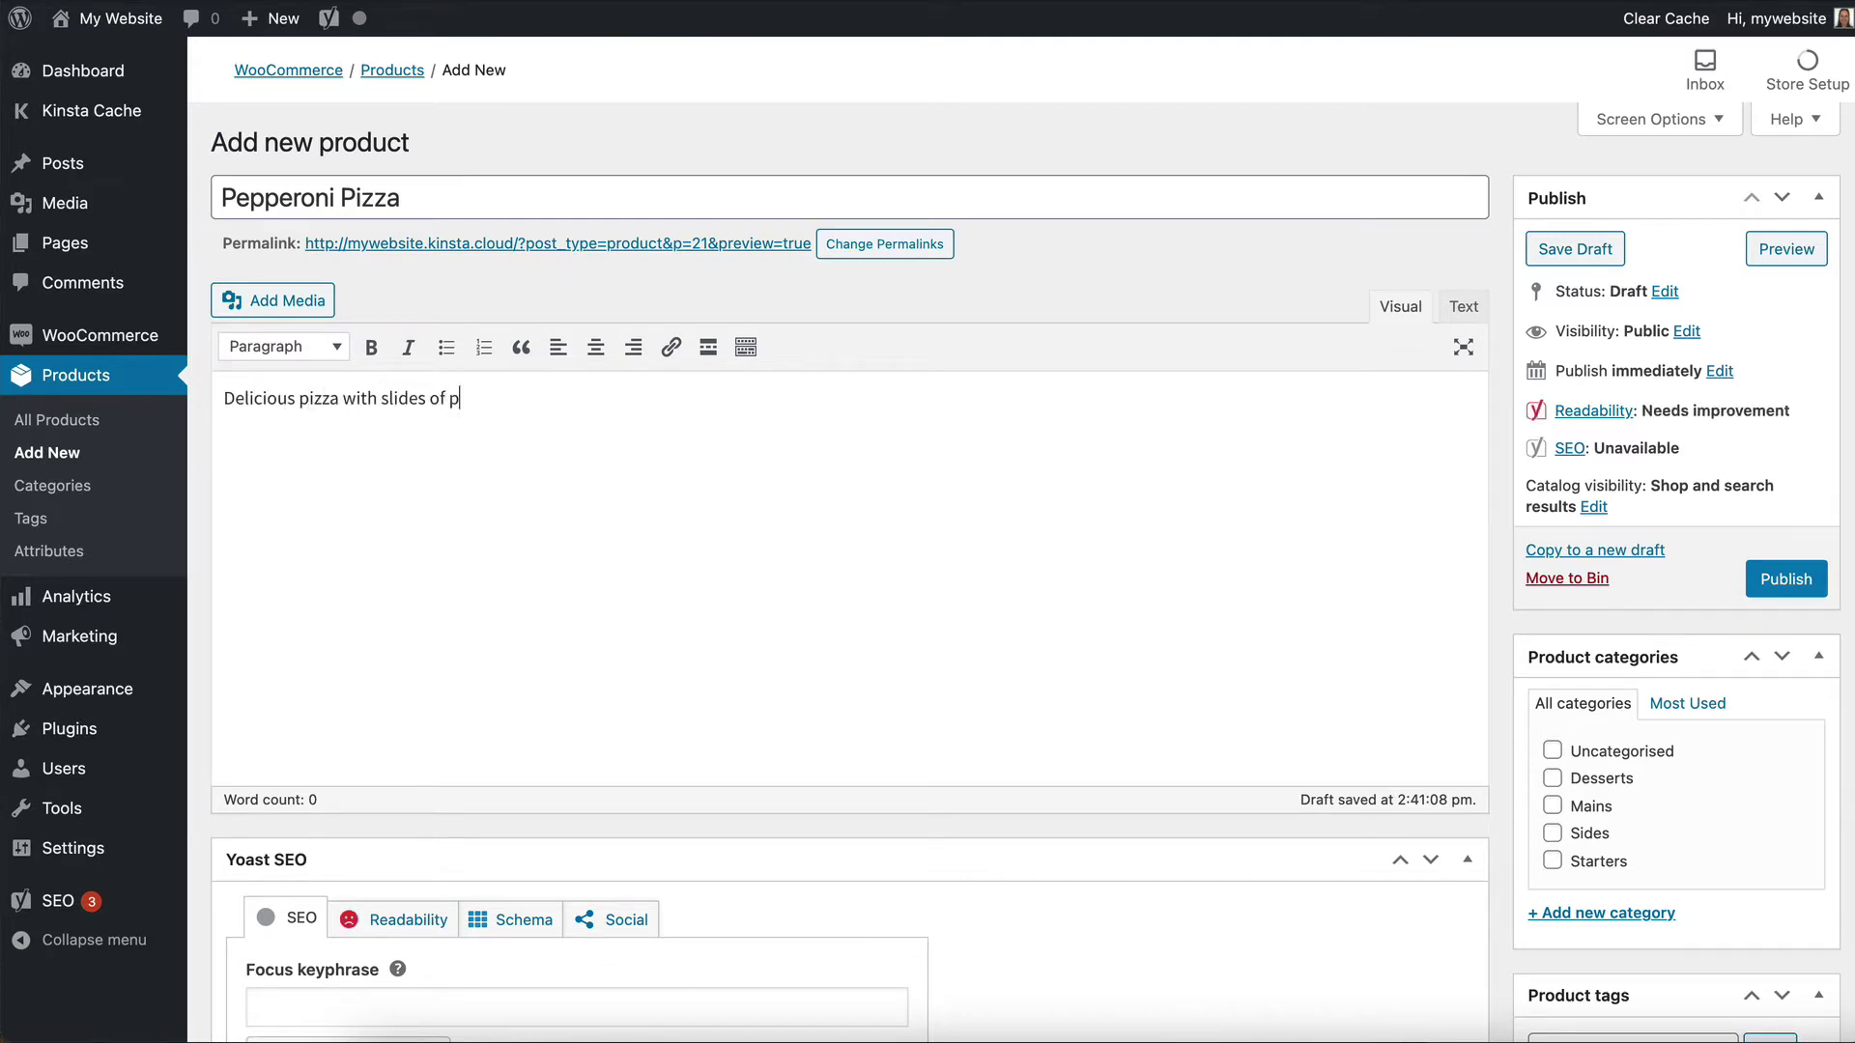
pyautogui.write('epperoni.')
# File the product under Mains and set the pepperoni pizza slice picture as its product image.
pyautogui.click(1552, 808)
pyautogui.scroll(-6, 1536, 715)
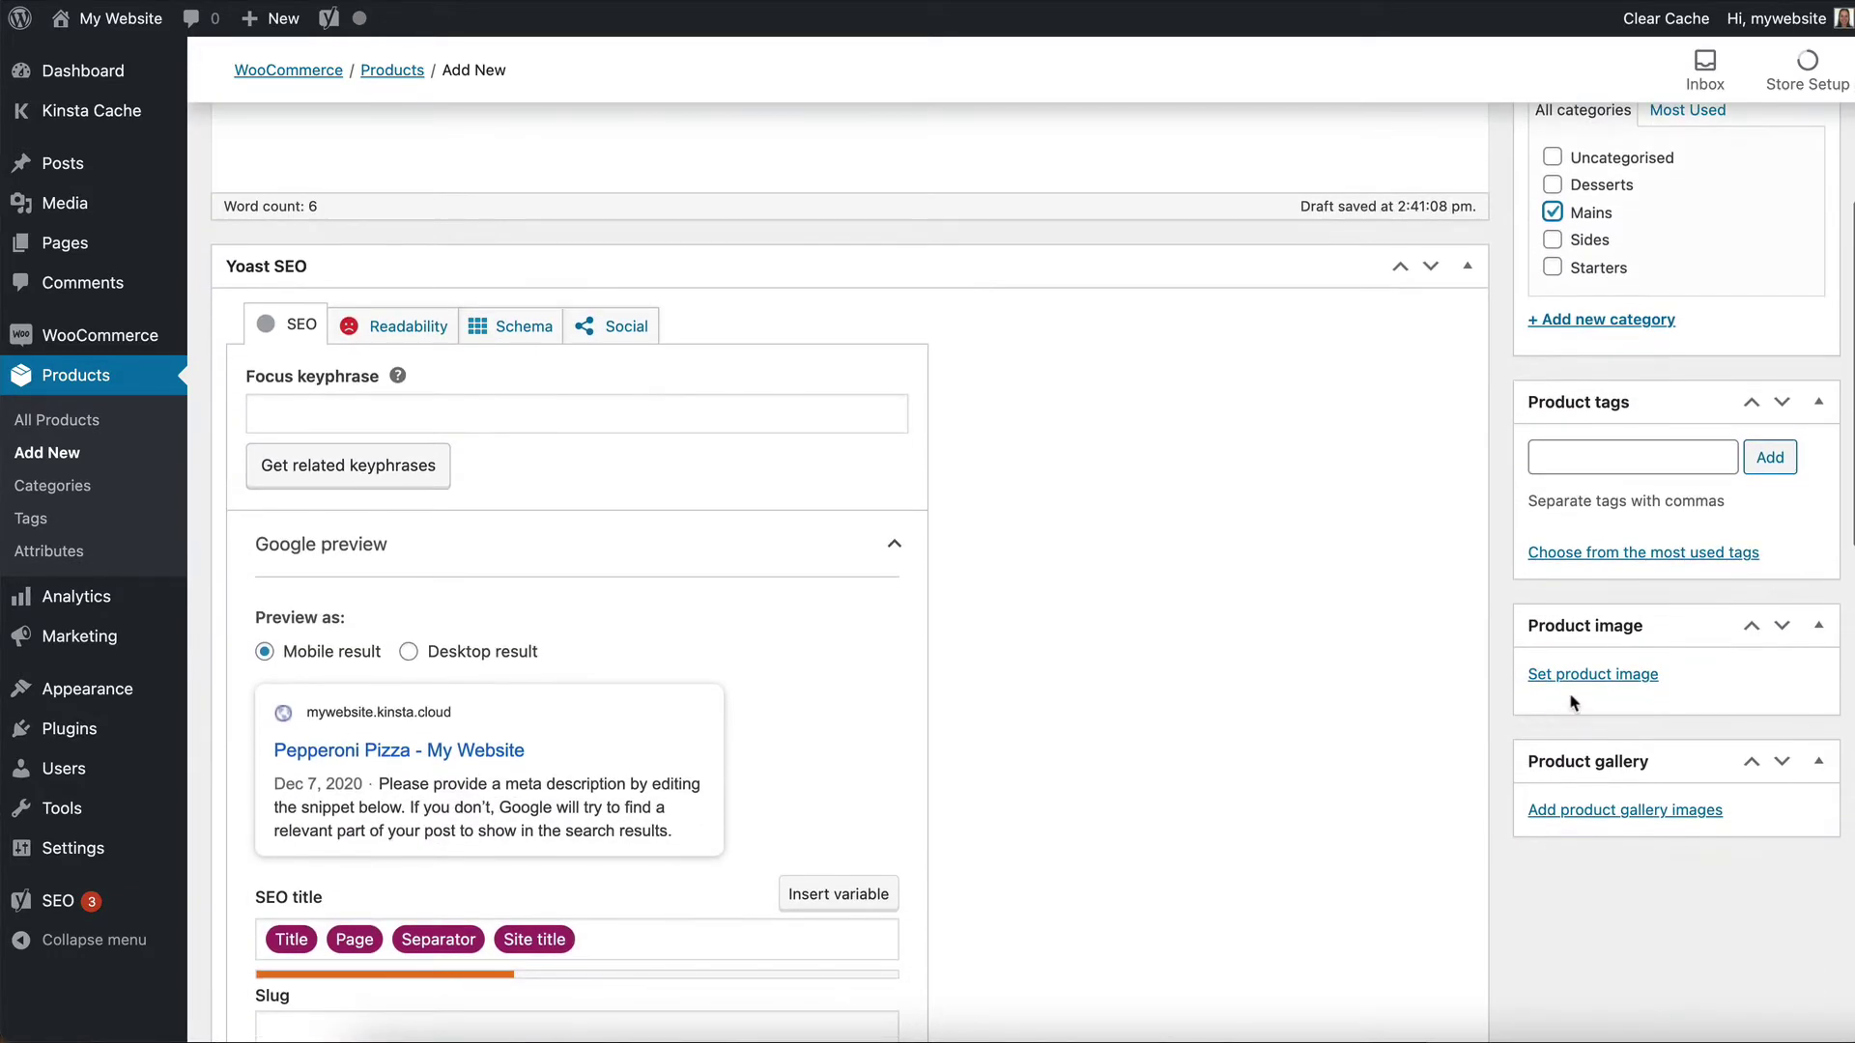
pyautogui.click(1572, 676)
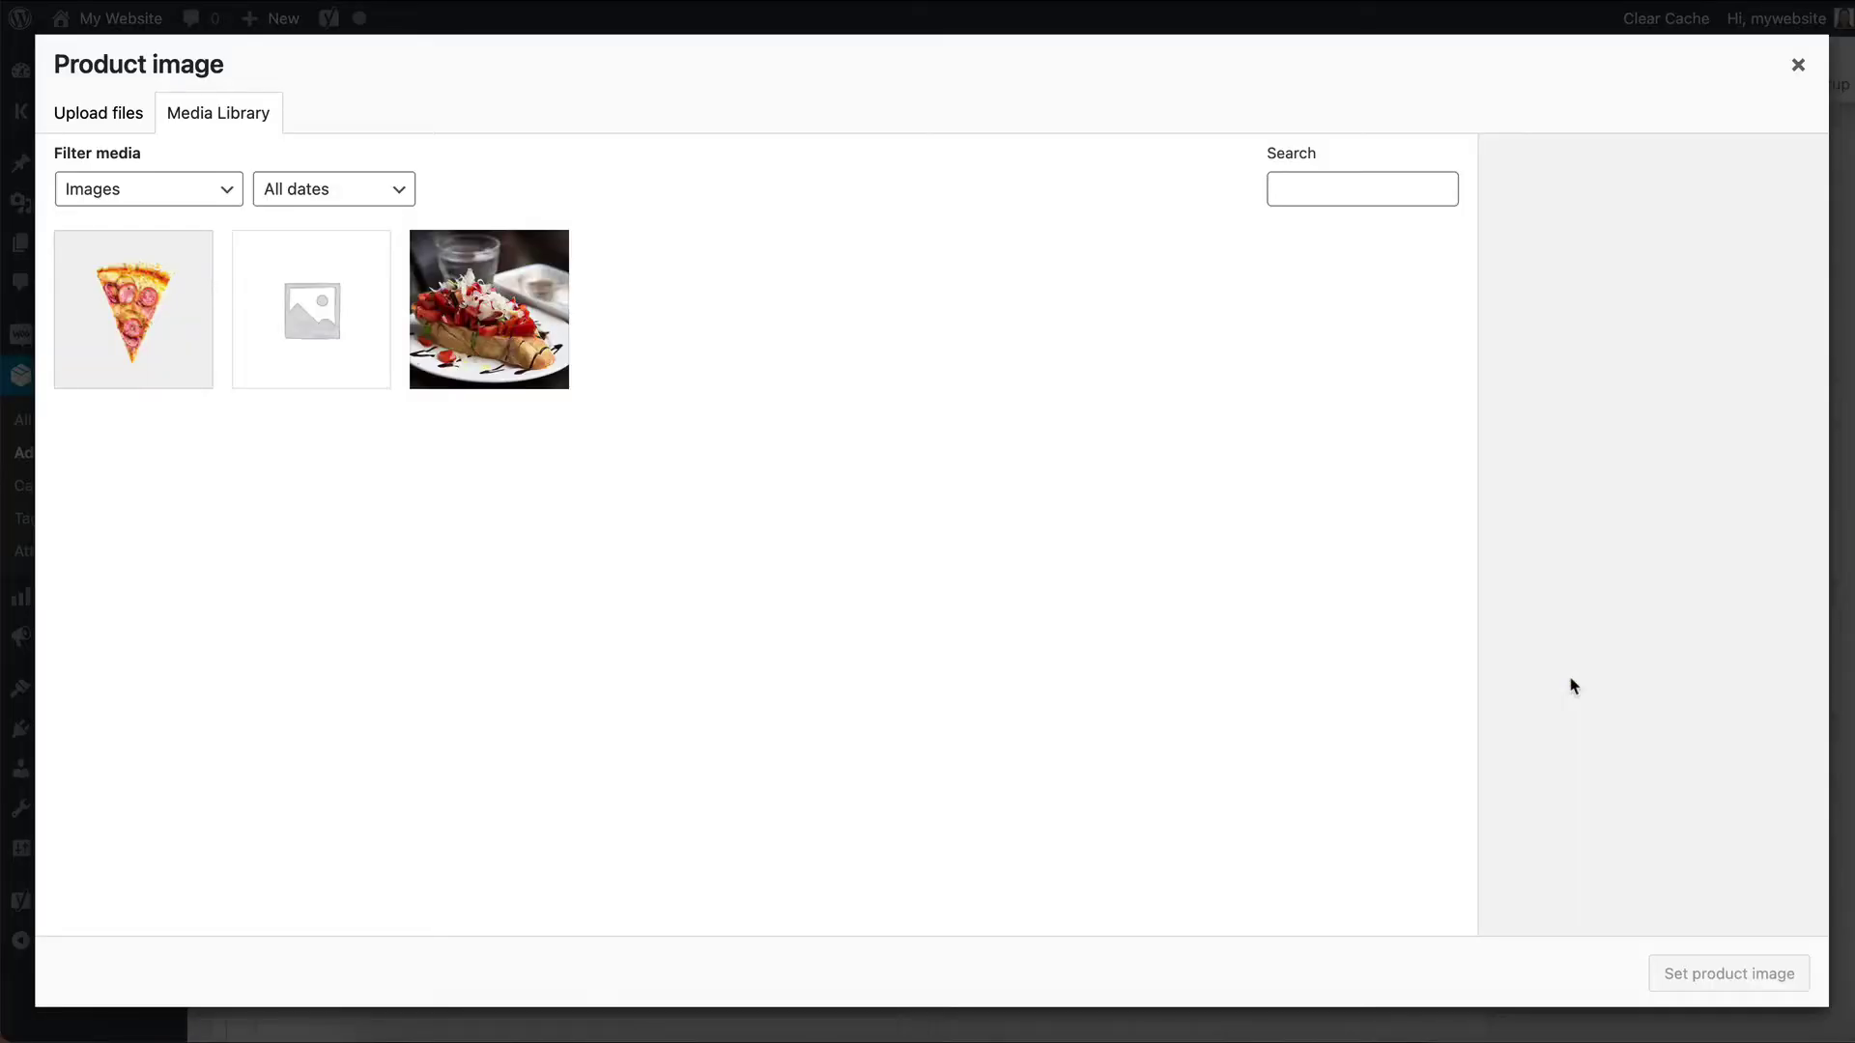
pyautogui.click(152, 322)
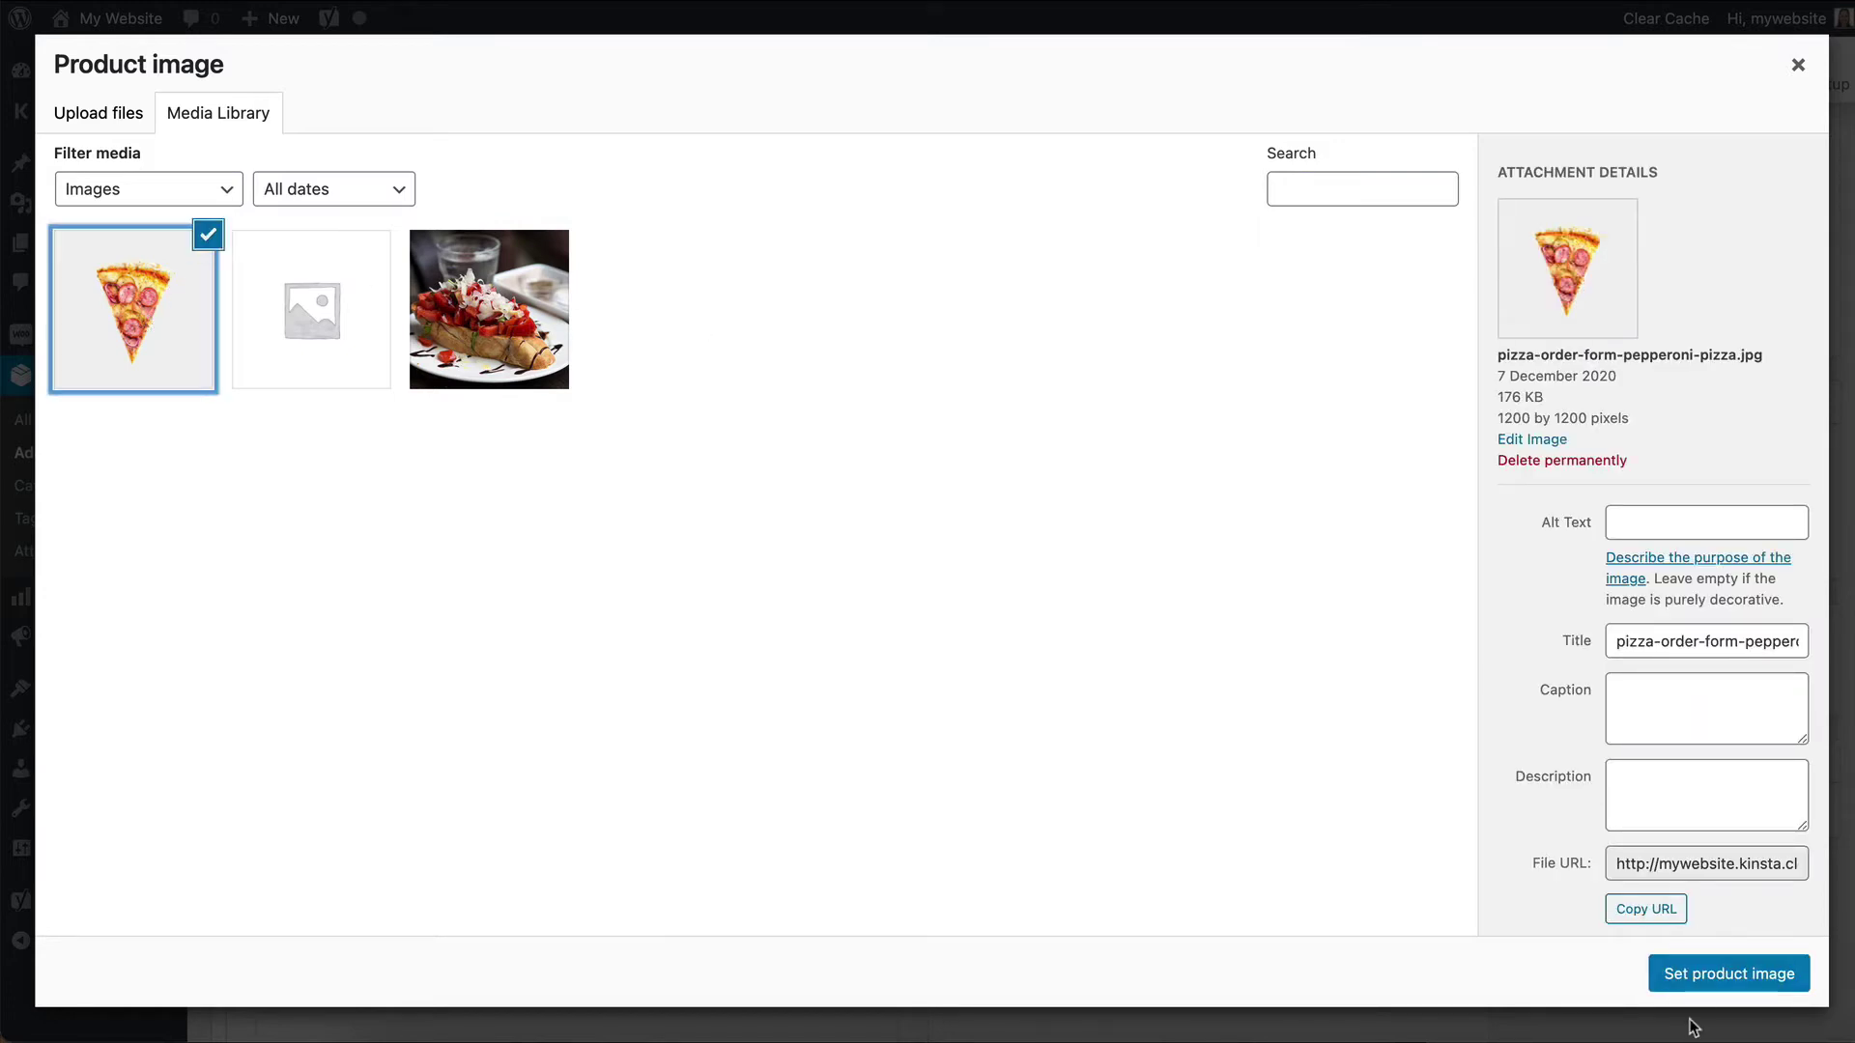
pyautogui.click(1669, 973)
pyautogui.scroll(-4, 1103, 784)
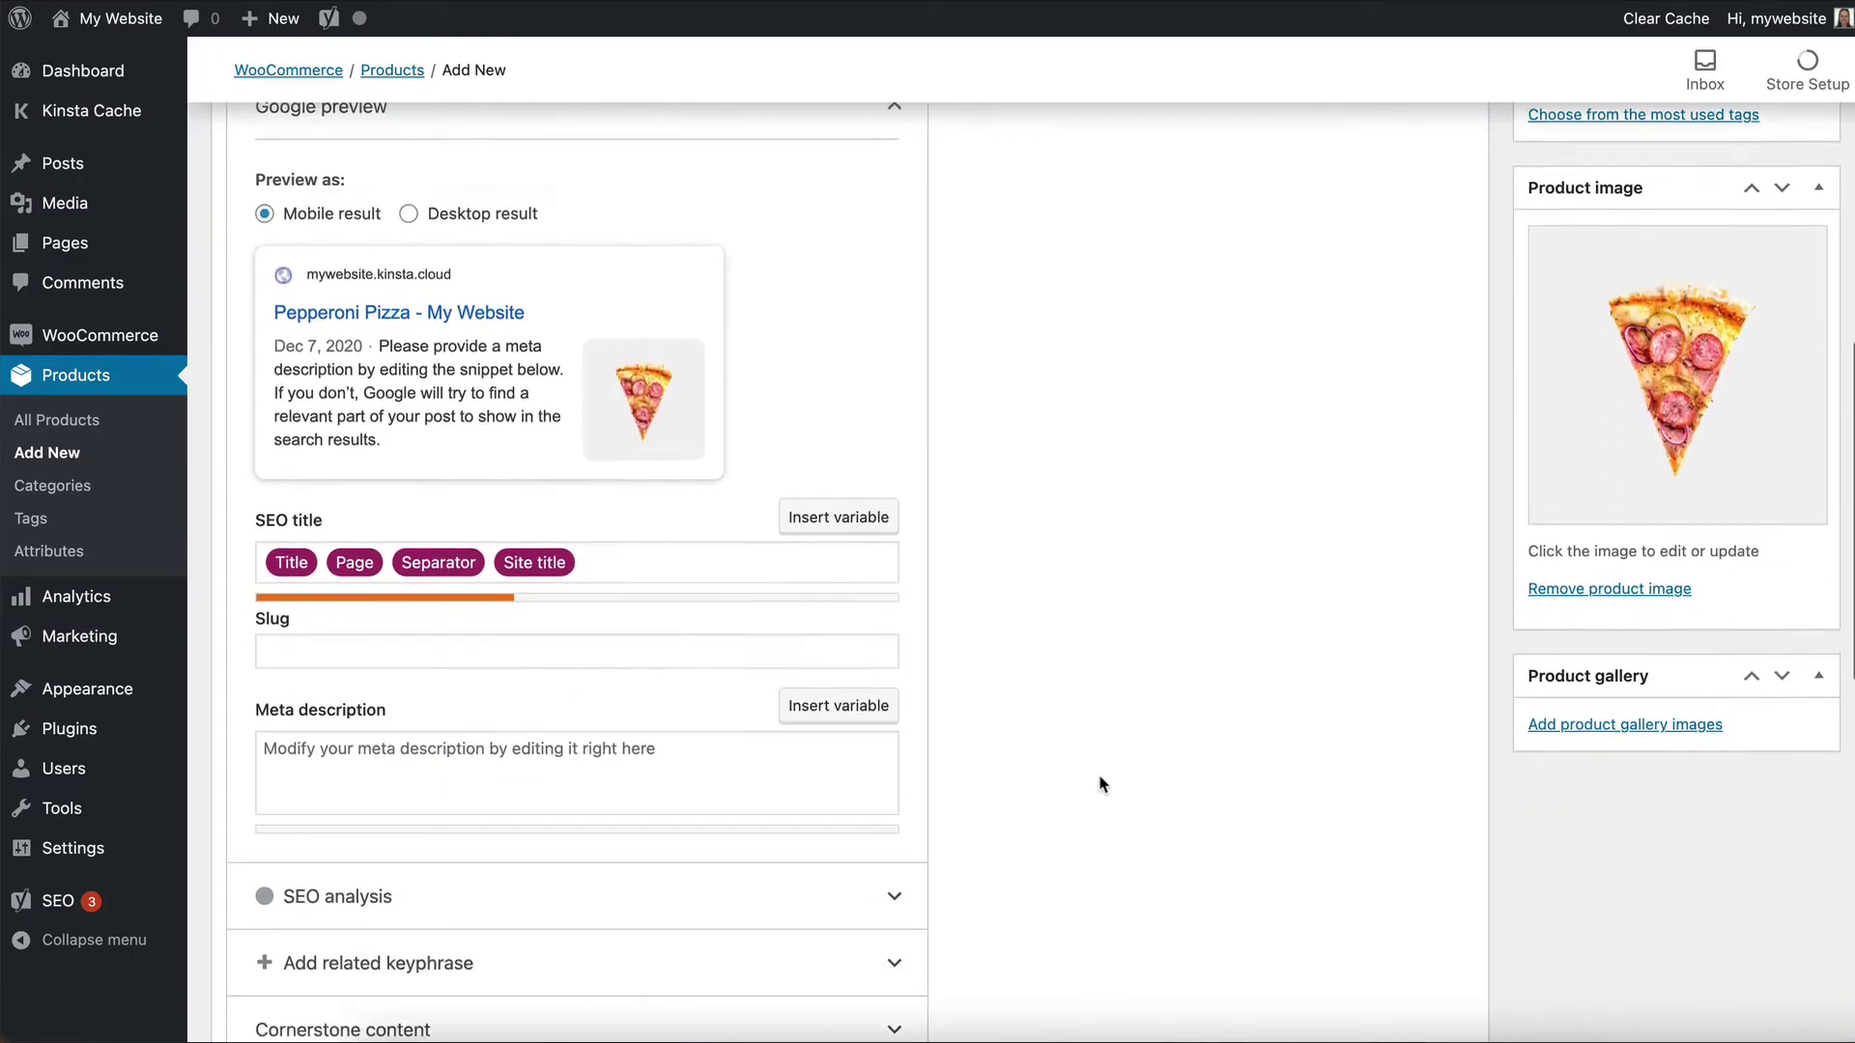
# Enter a regular price of 14.99 and switch the product type to Variable product.
pyautogui.scroll(-7, 1103, 783)
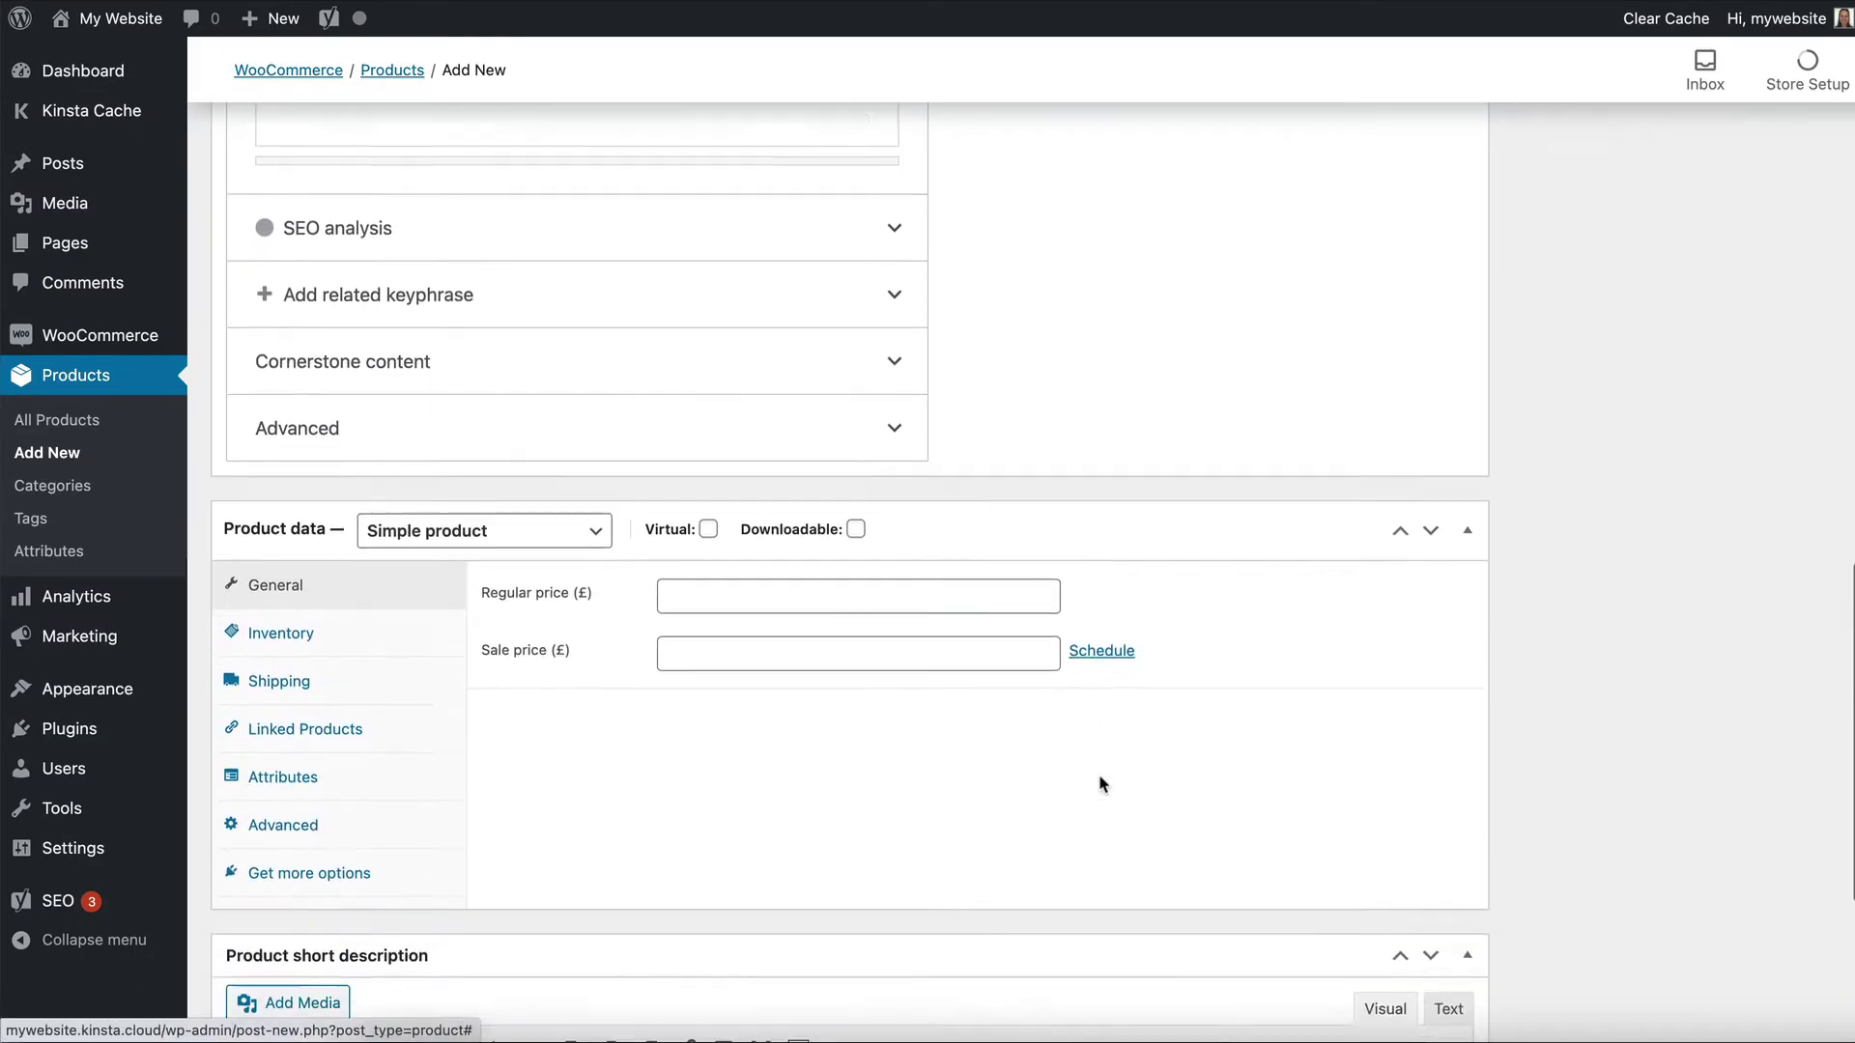
pyautogui.scroll(-4, 1100, 779)
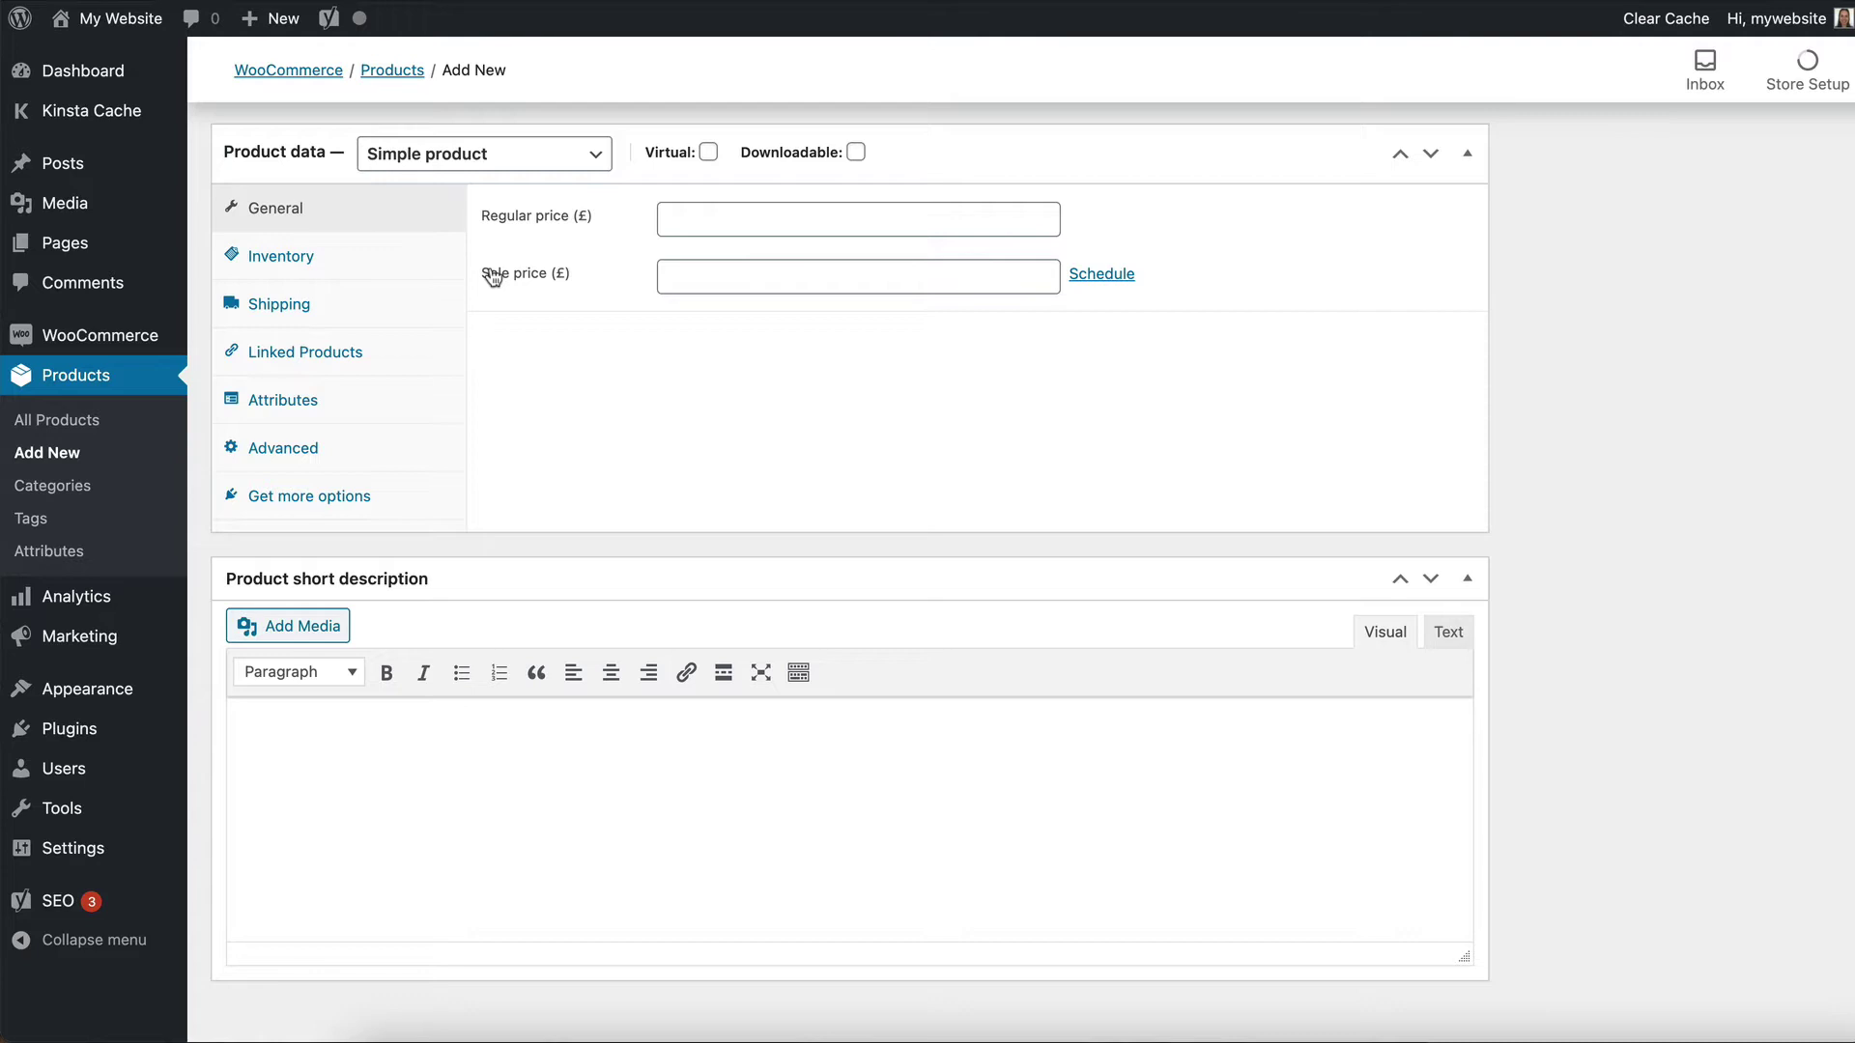
pyautogui.click(716, 220)
pyautogui.write('14.')
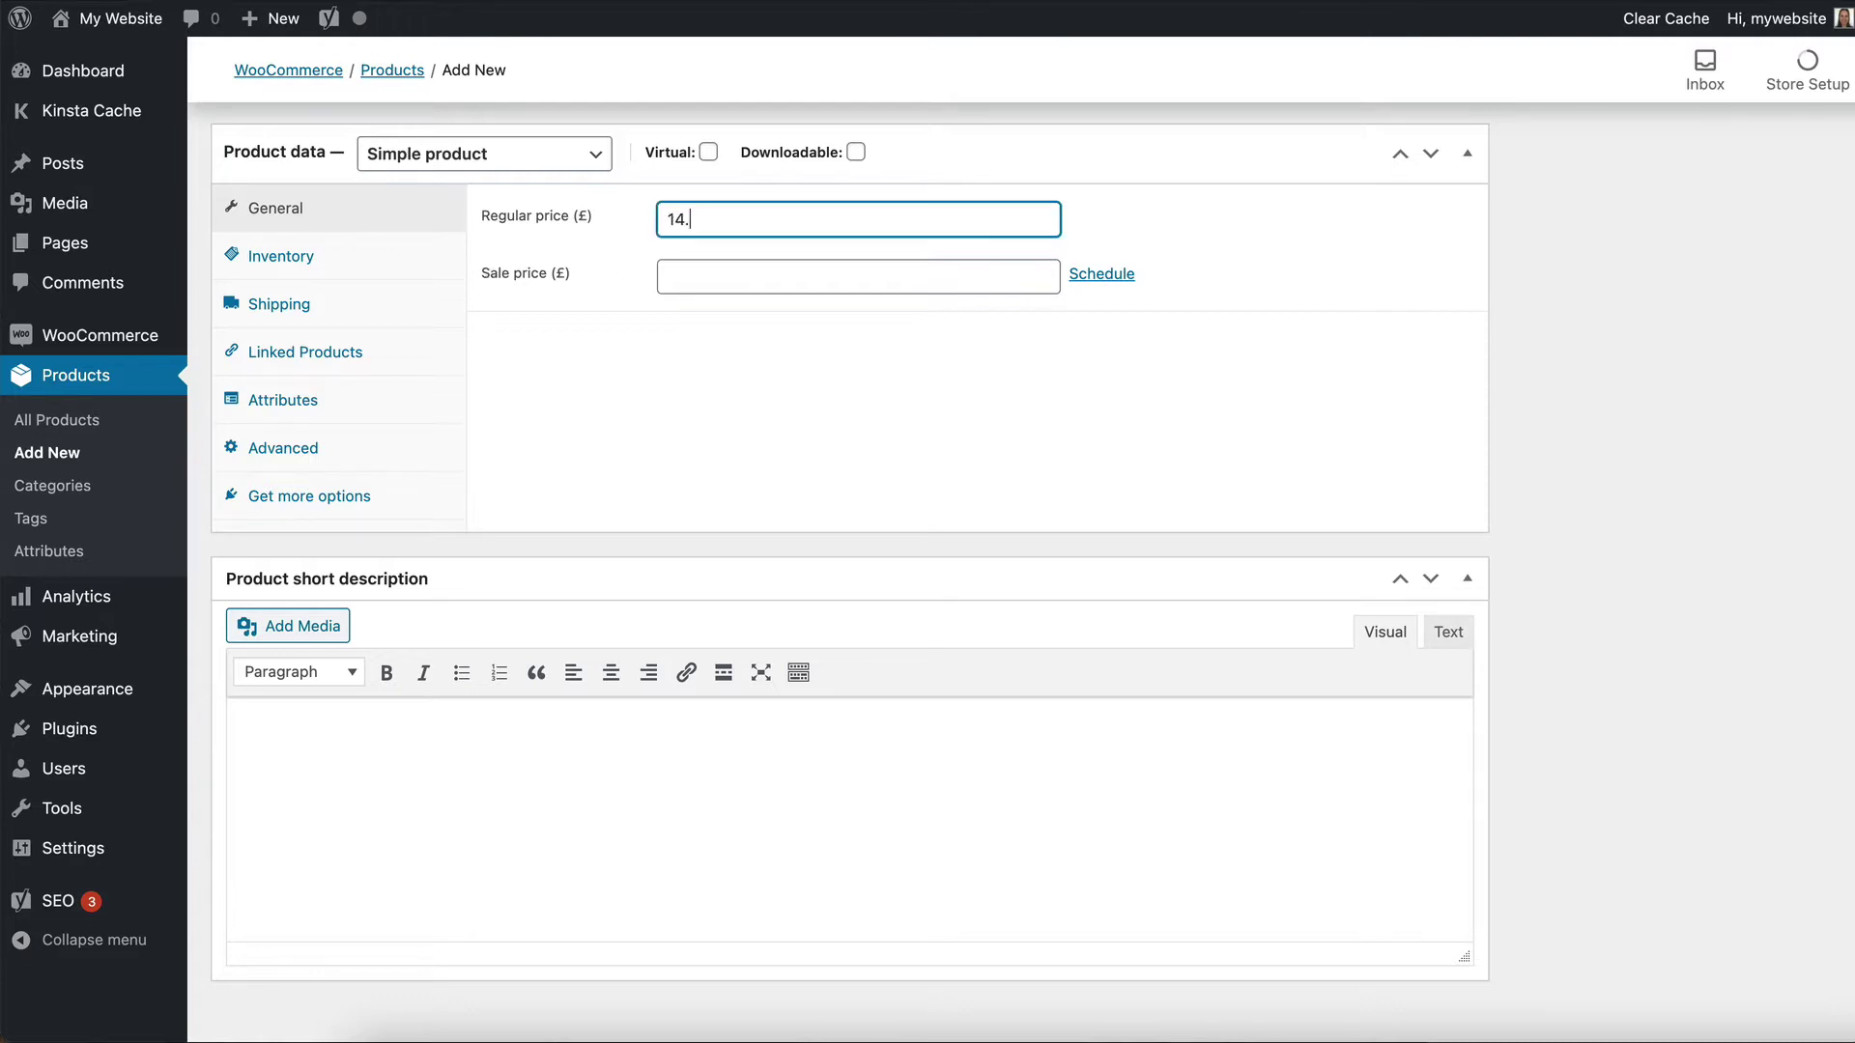
pyautogui.write('99')
pyautogui.click(598, 162)
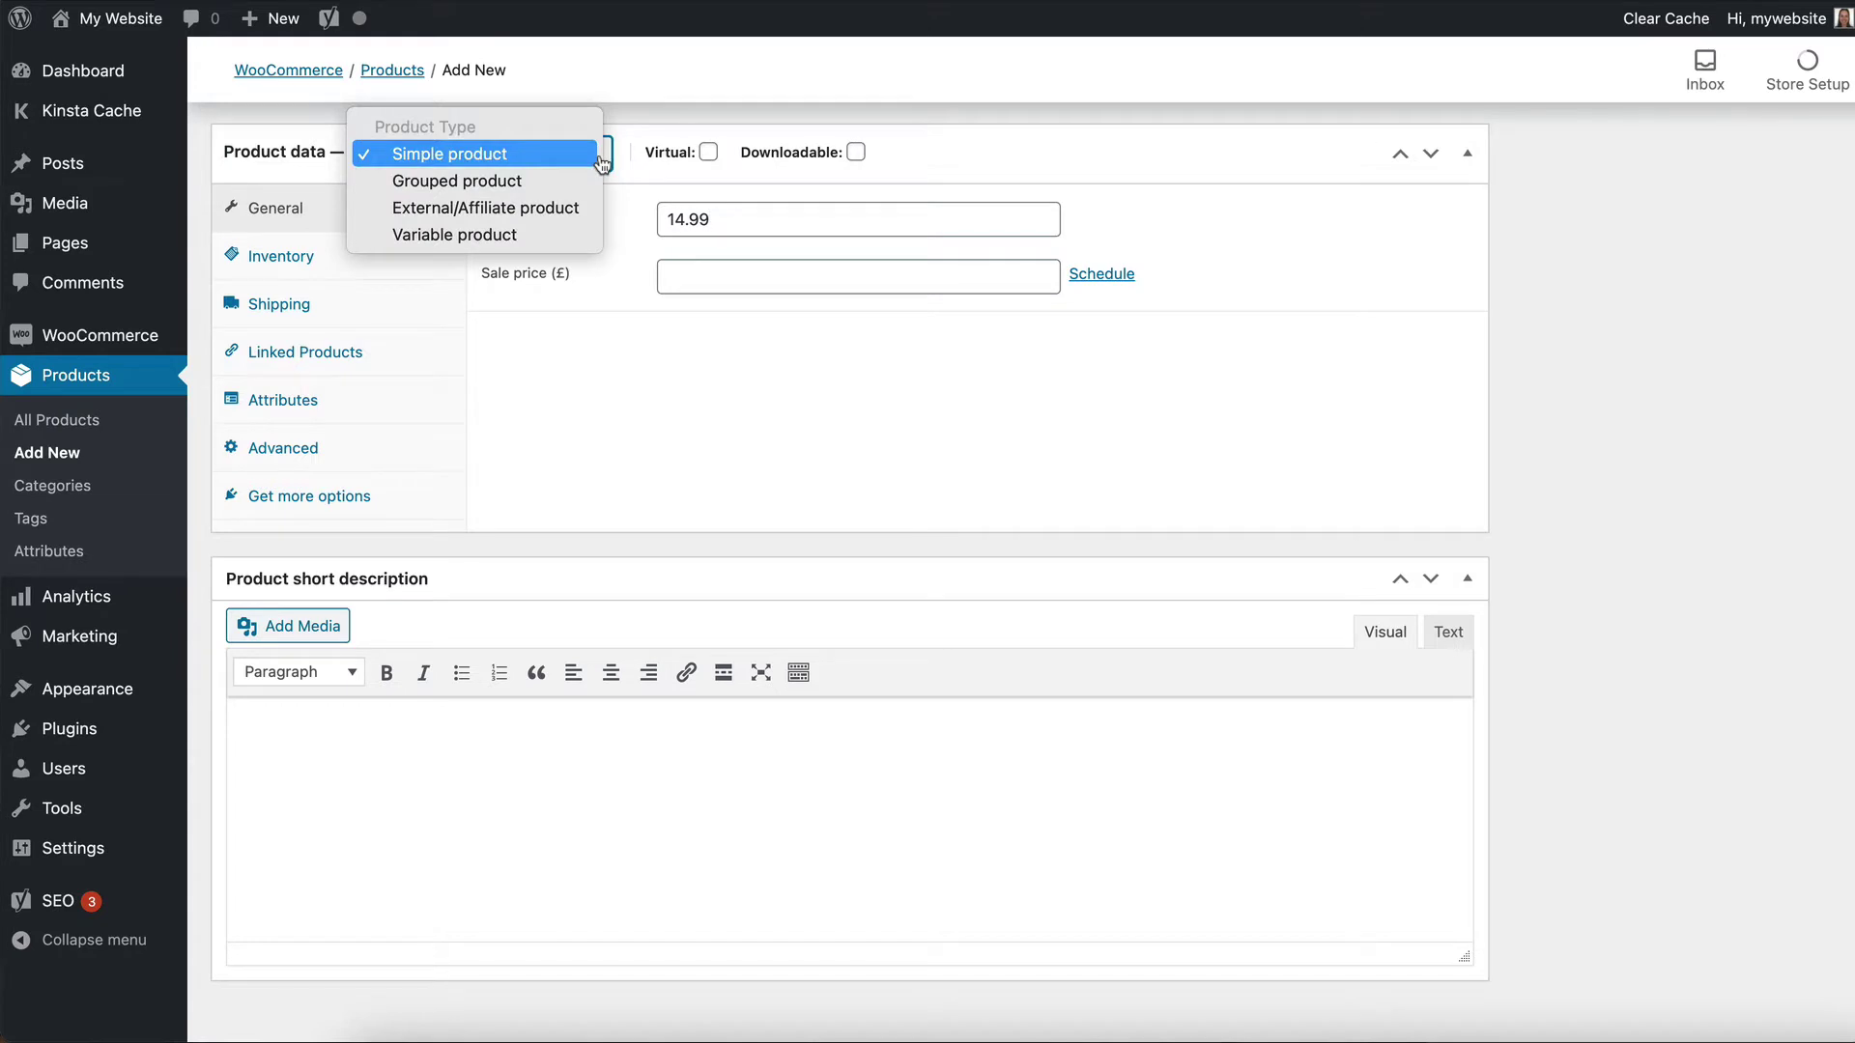
pyautogui.click(474, 243)
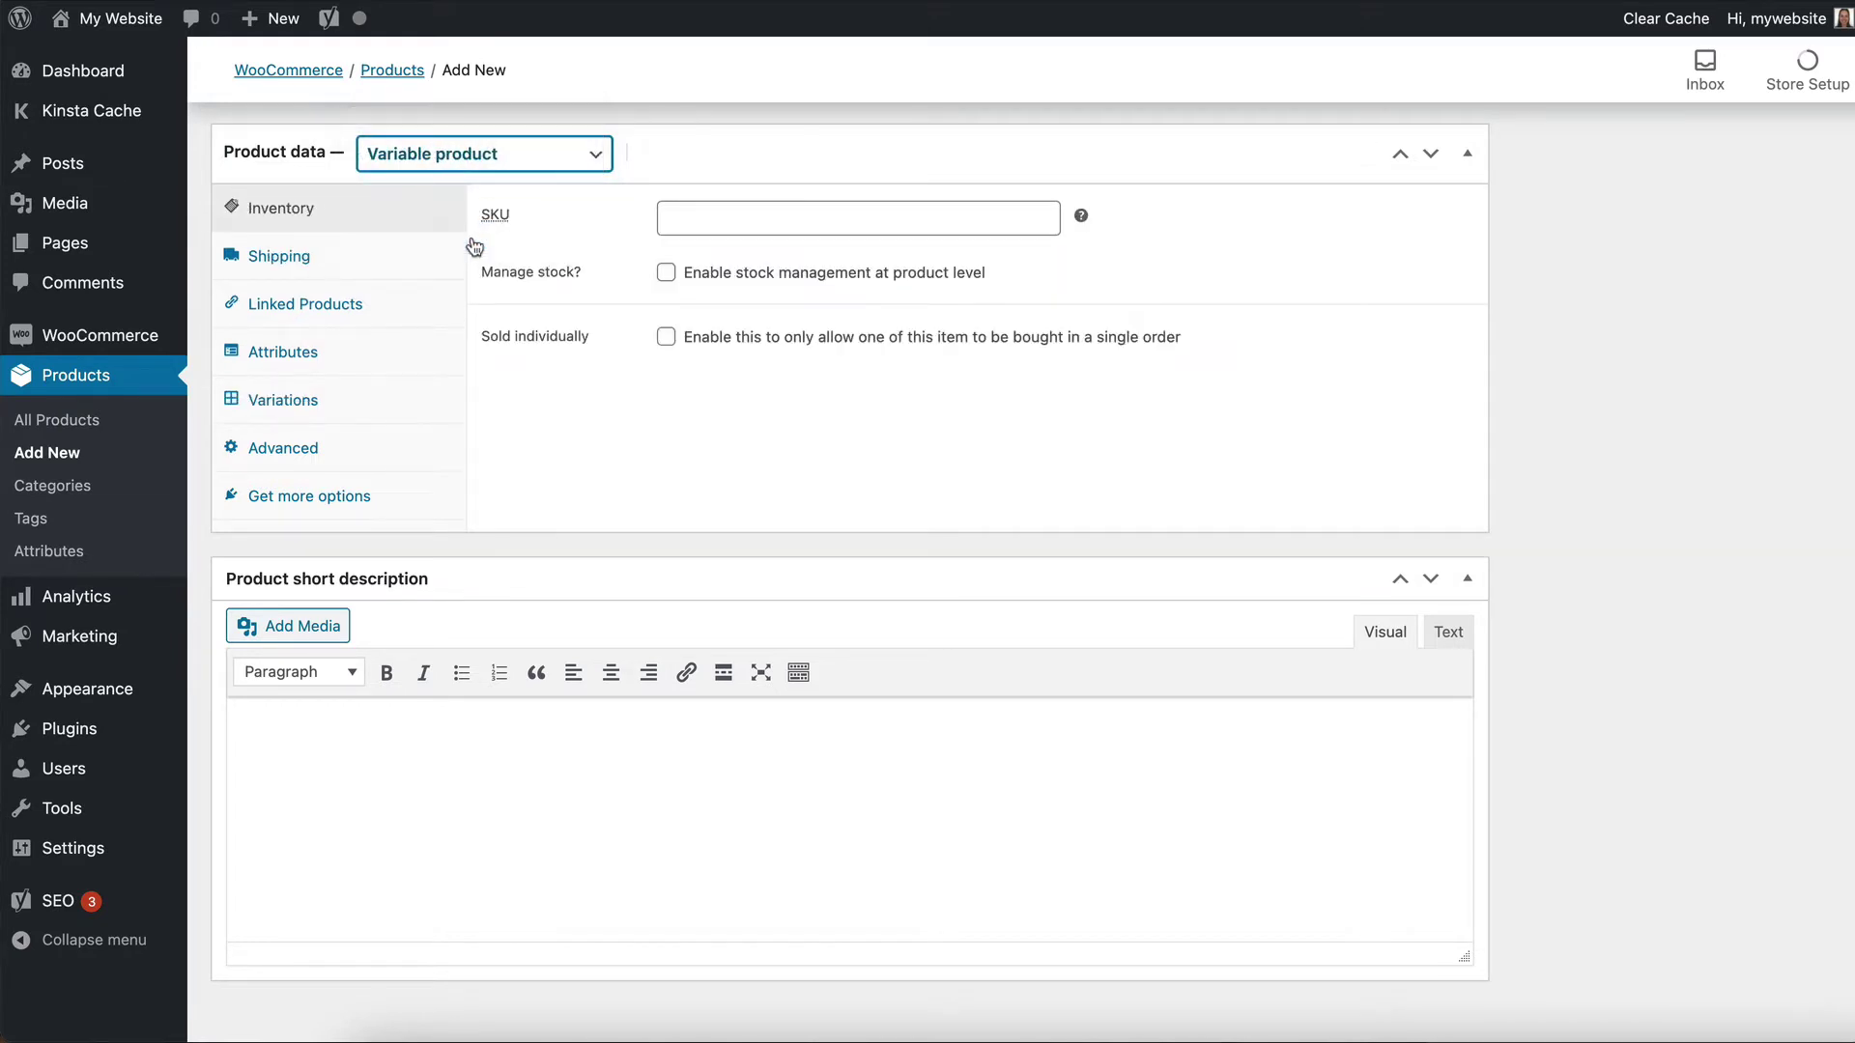
# Add a custom product attribute named Size with values 9" and 13".
pyautogui.click(295, 364)
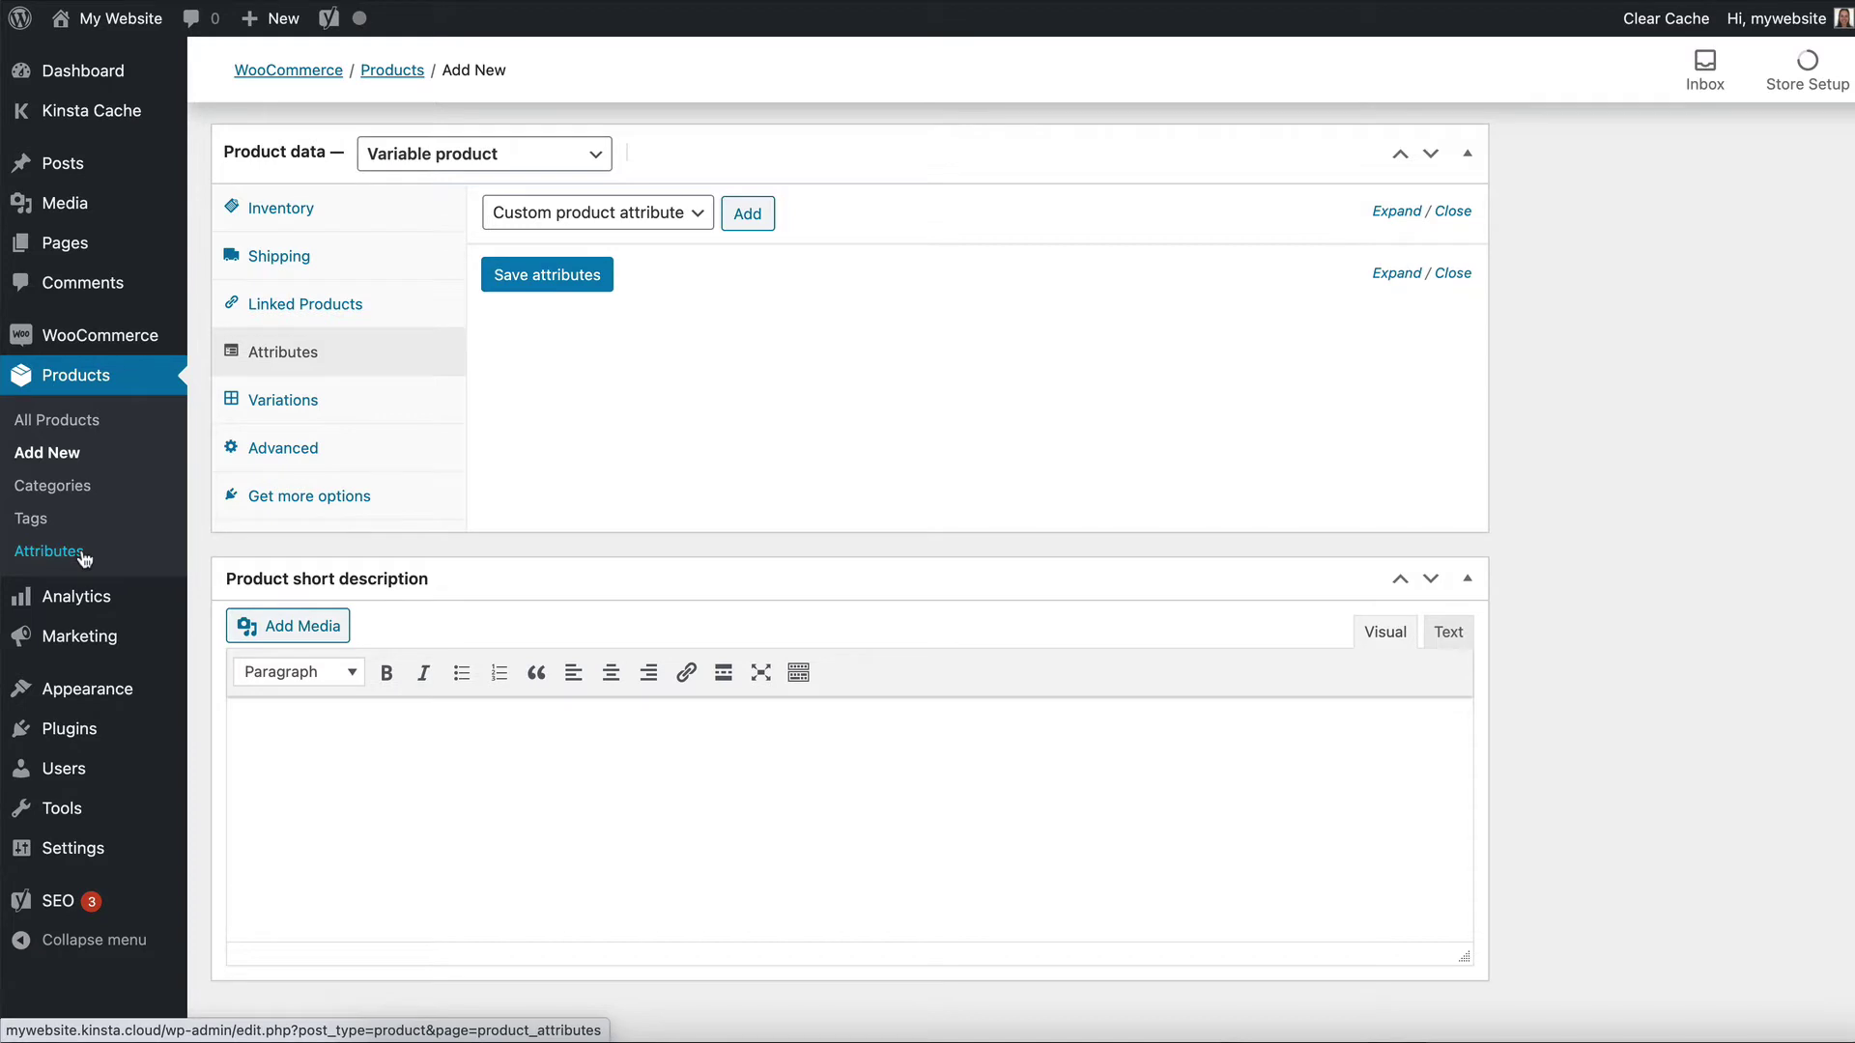
pyautogui.click(587, 214)
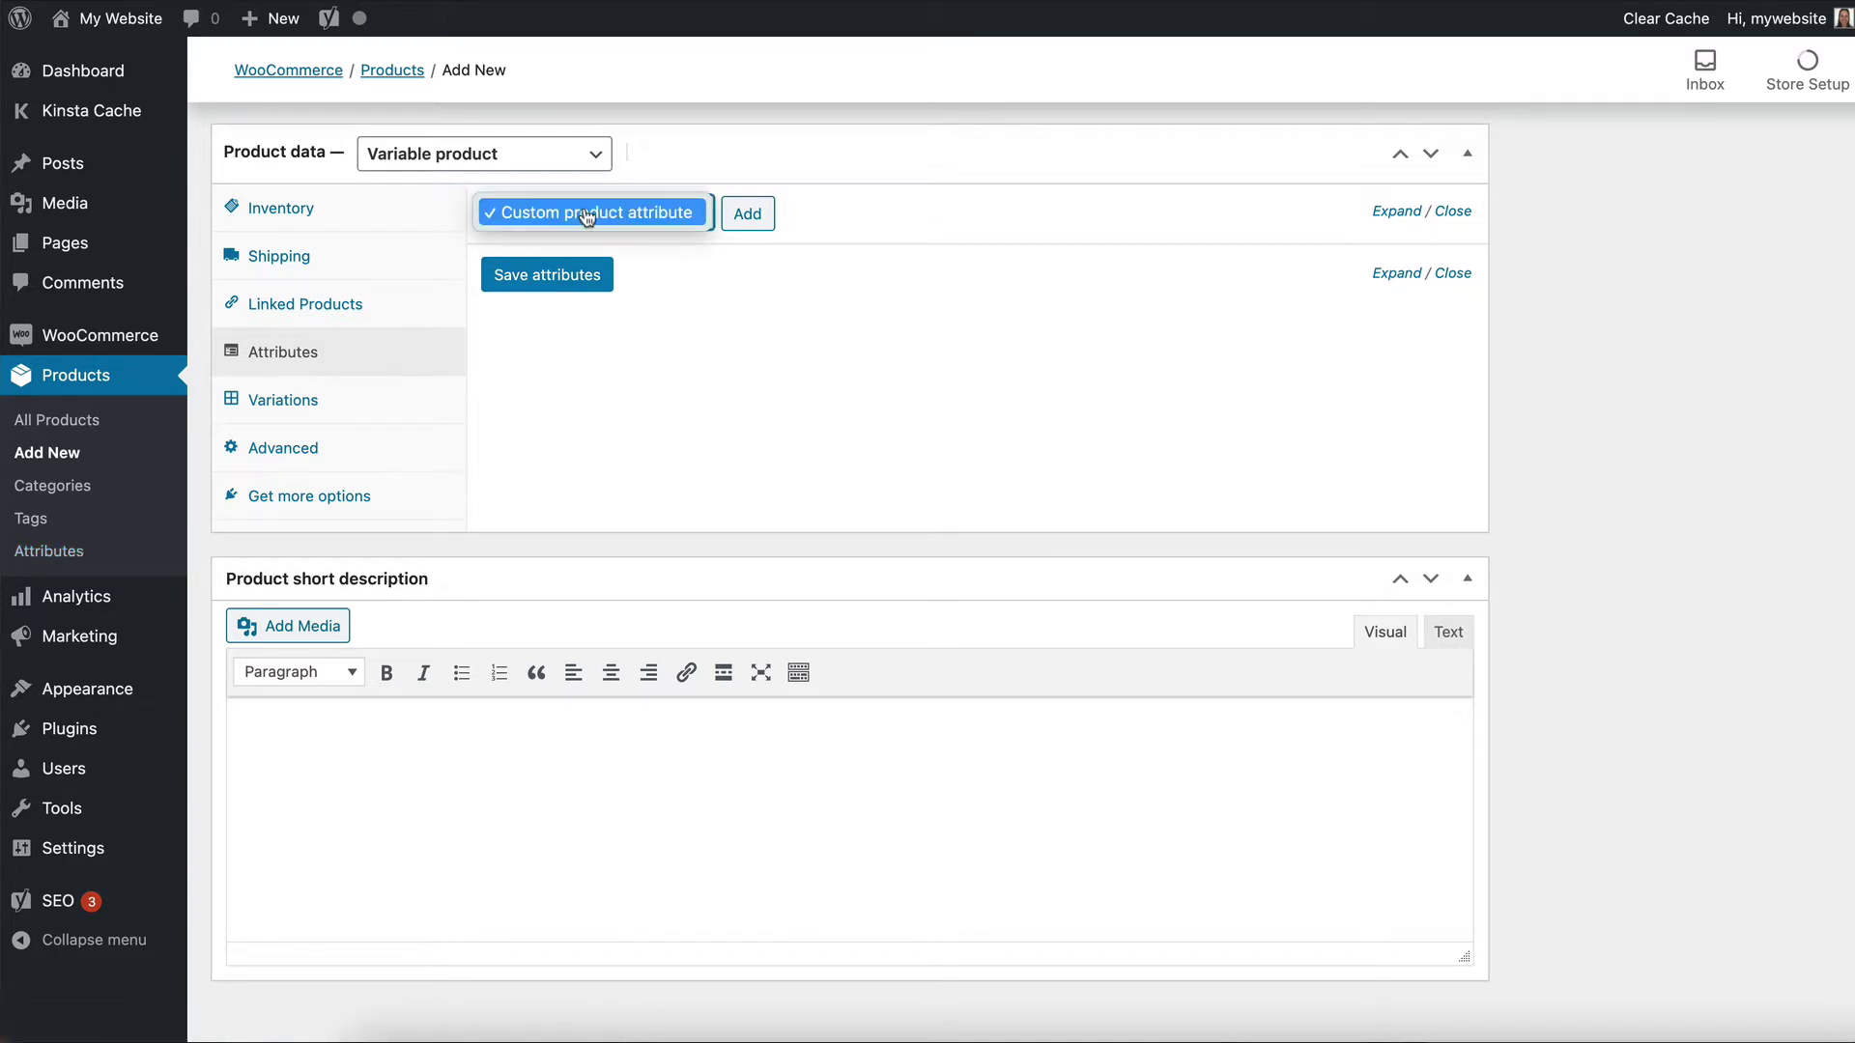
pyautogui.click(609, 217)
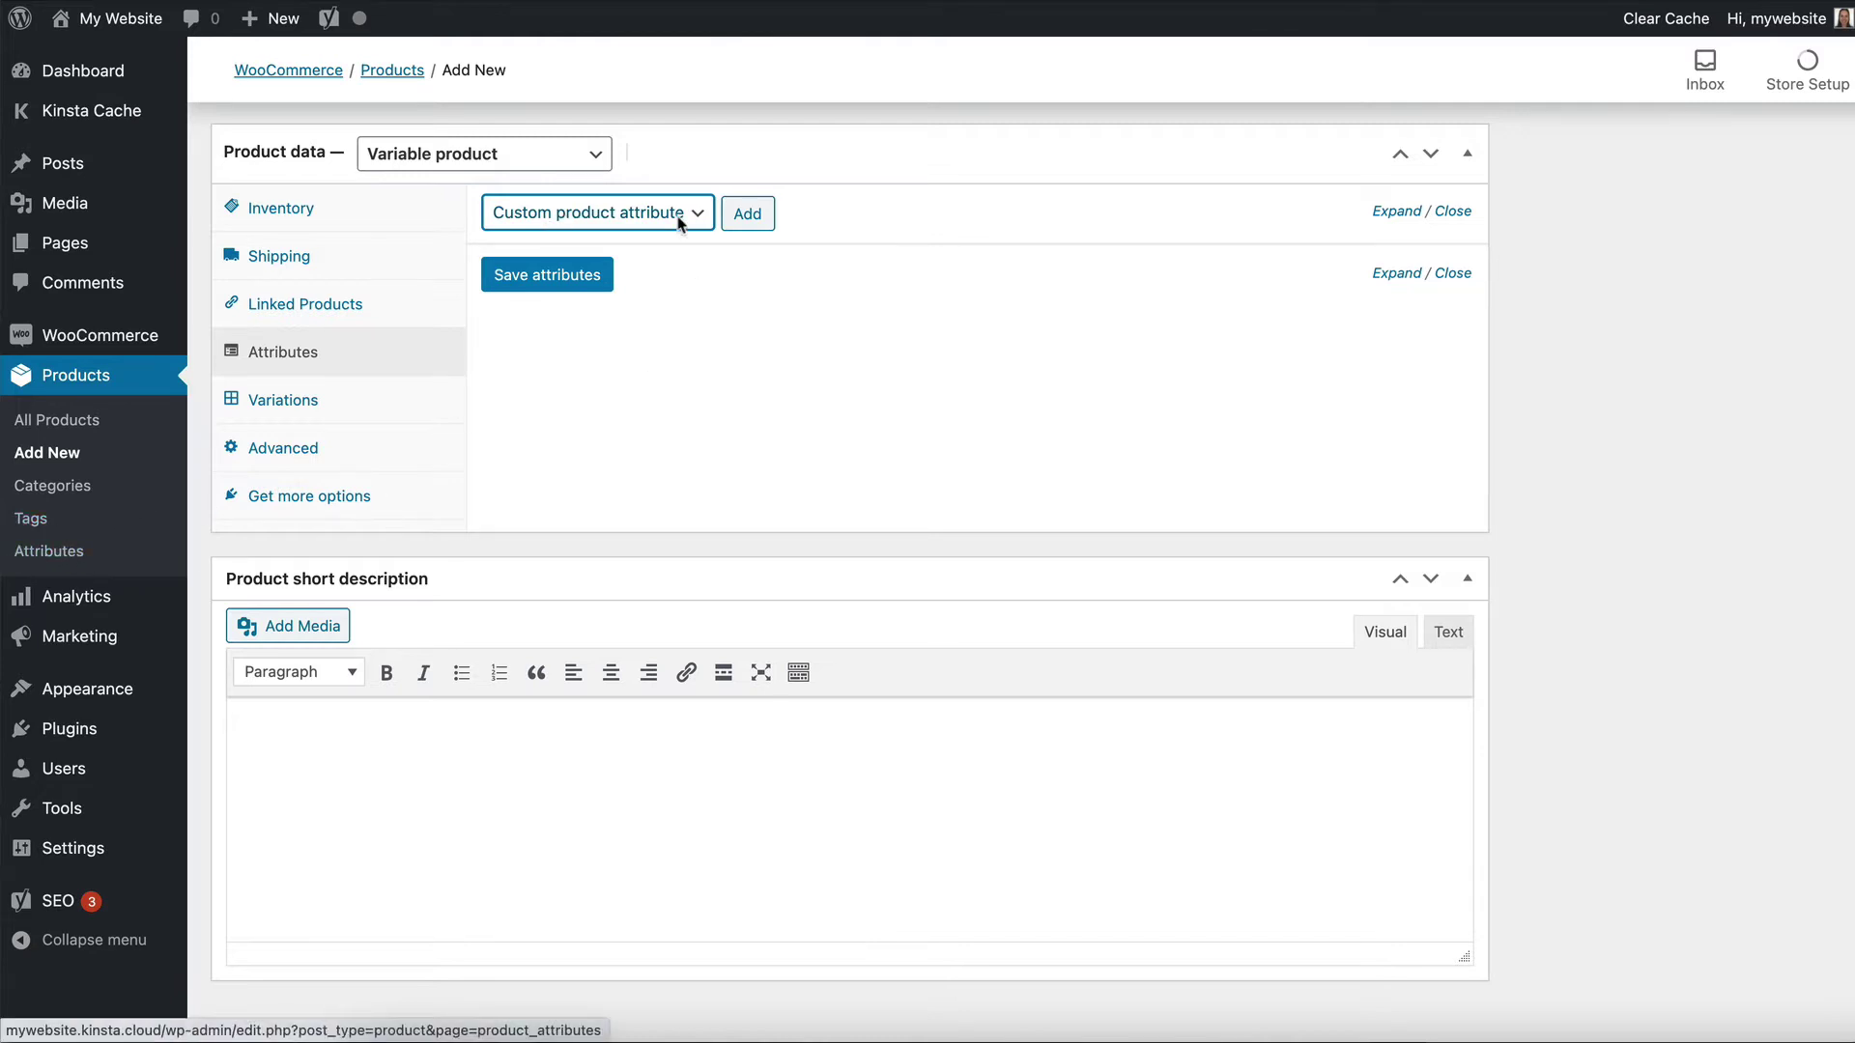
pyautogui.click(747, 214)
pyautogui.click(567, 352)
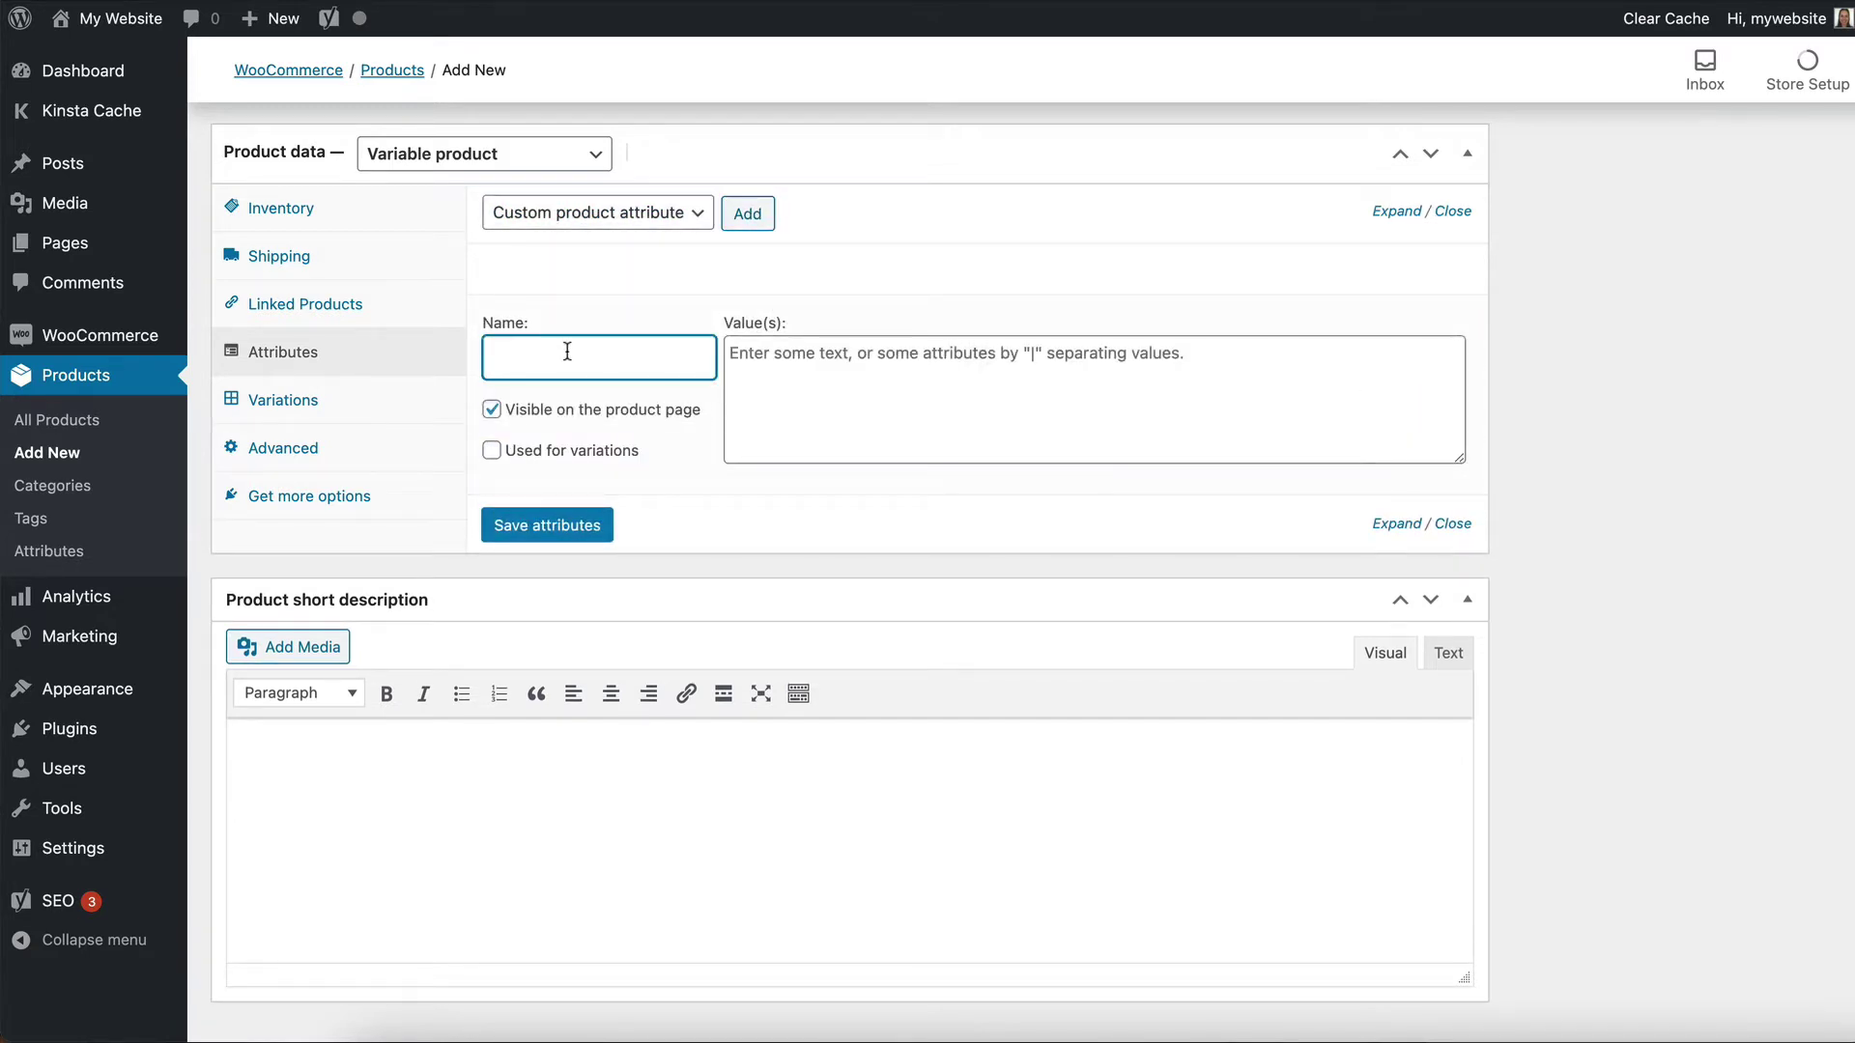
pyautogui.write('Size')
pyautogui.click(958, 394)
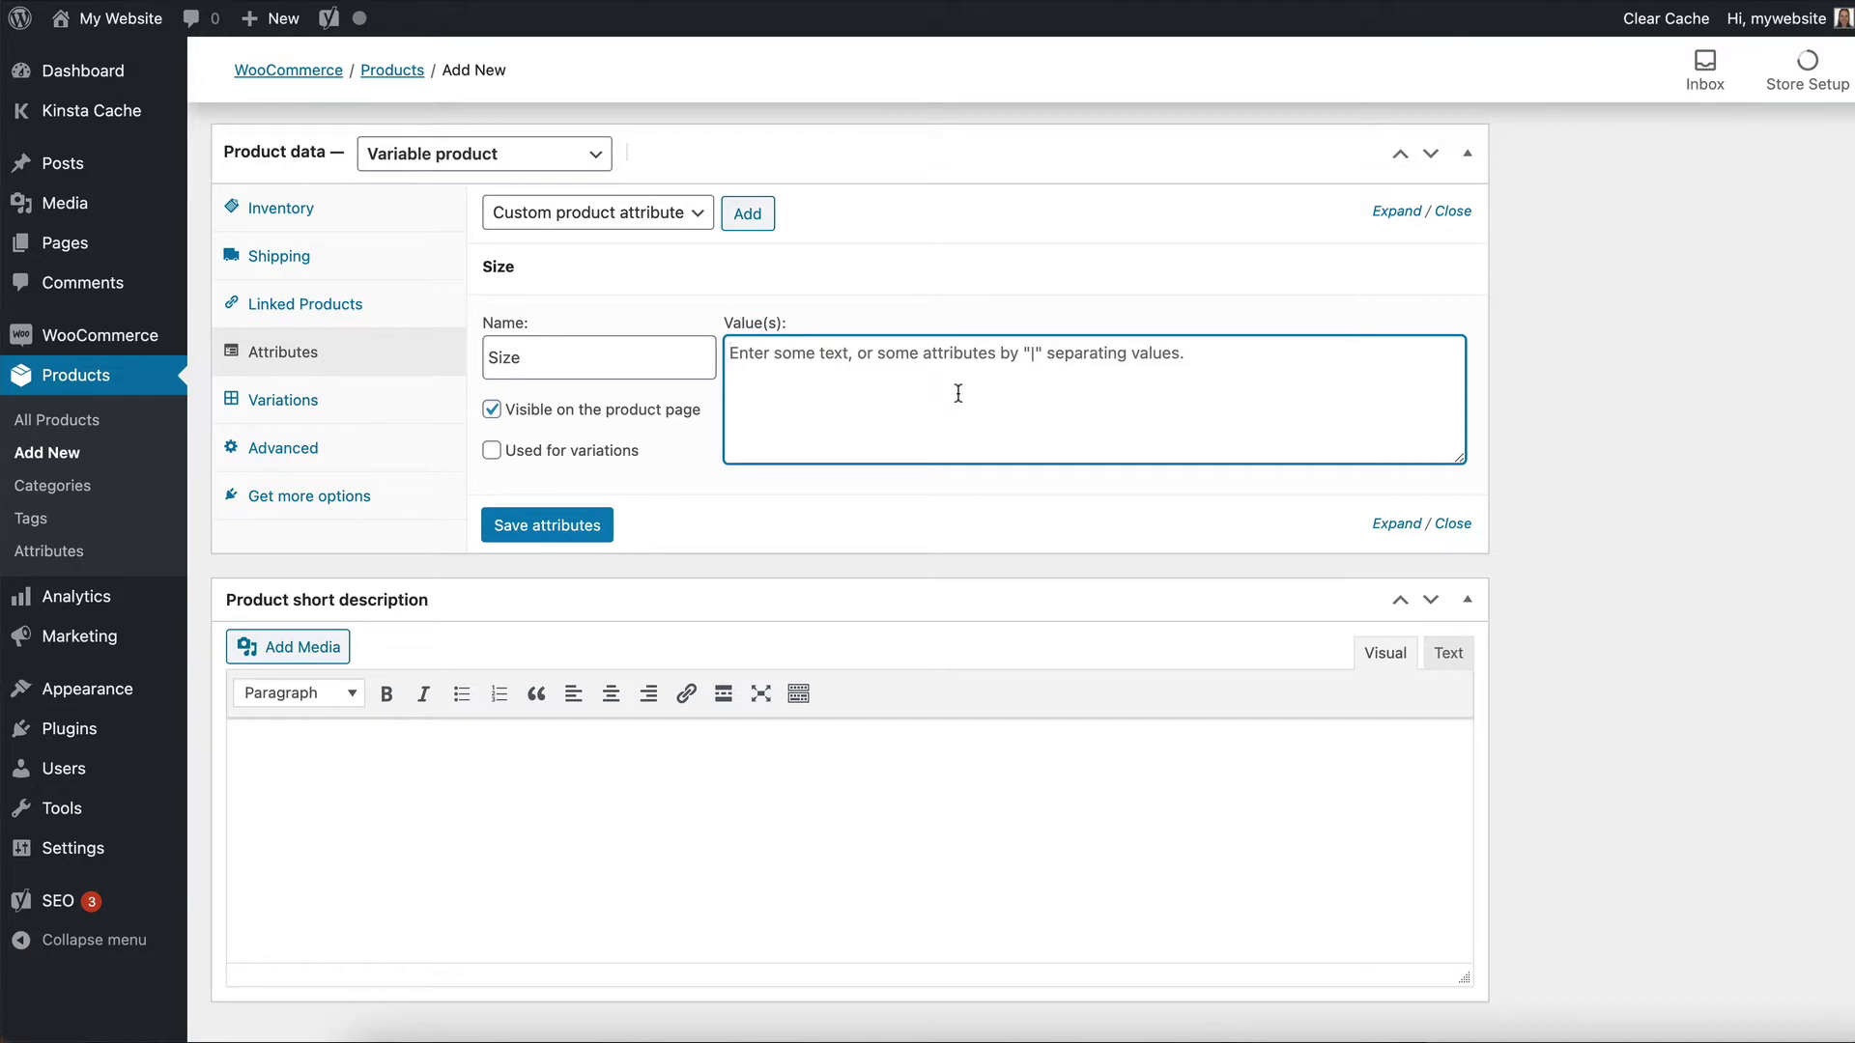
pyautogui.write('9"|13')
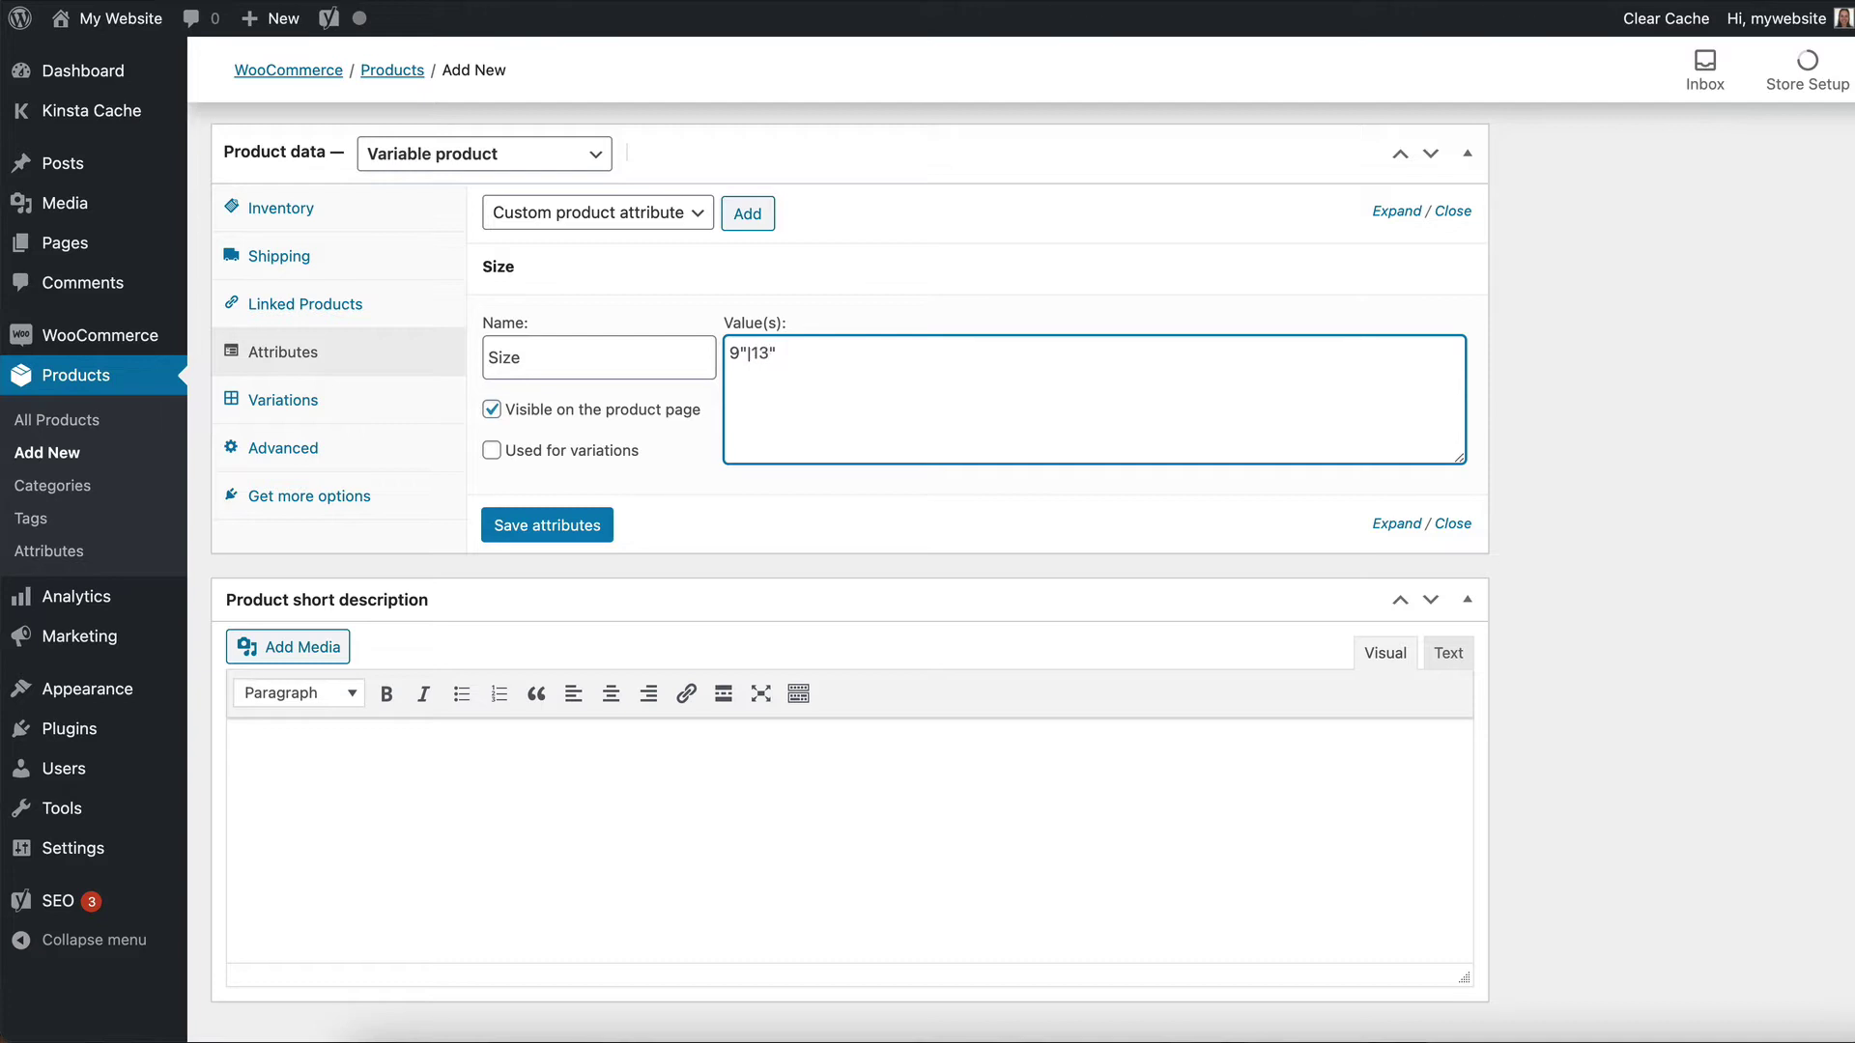
# Hide Size from the product page, use it for variations, and save the attributes.
pyautogui.click(492, 413)
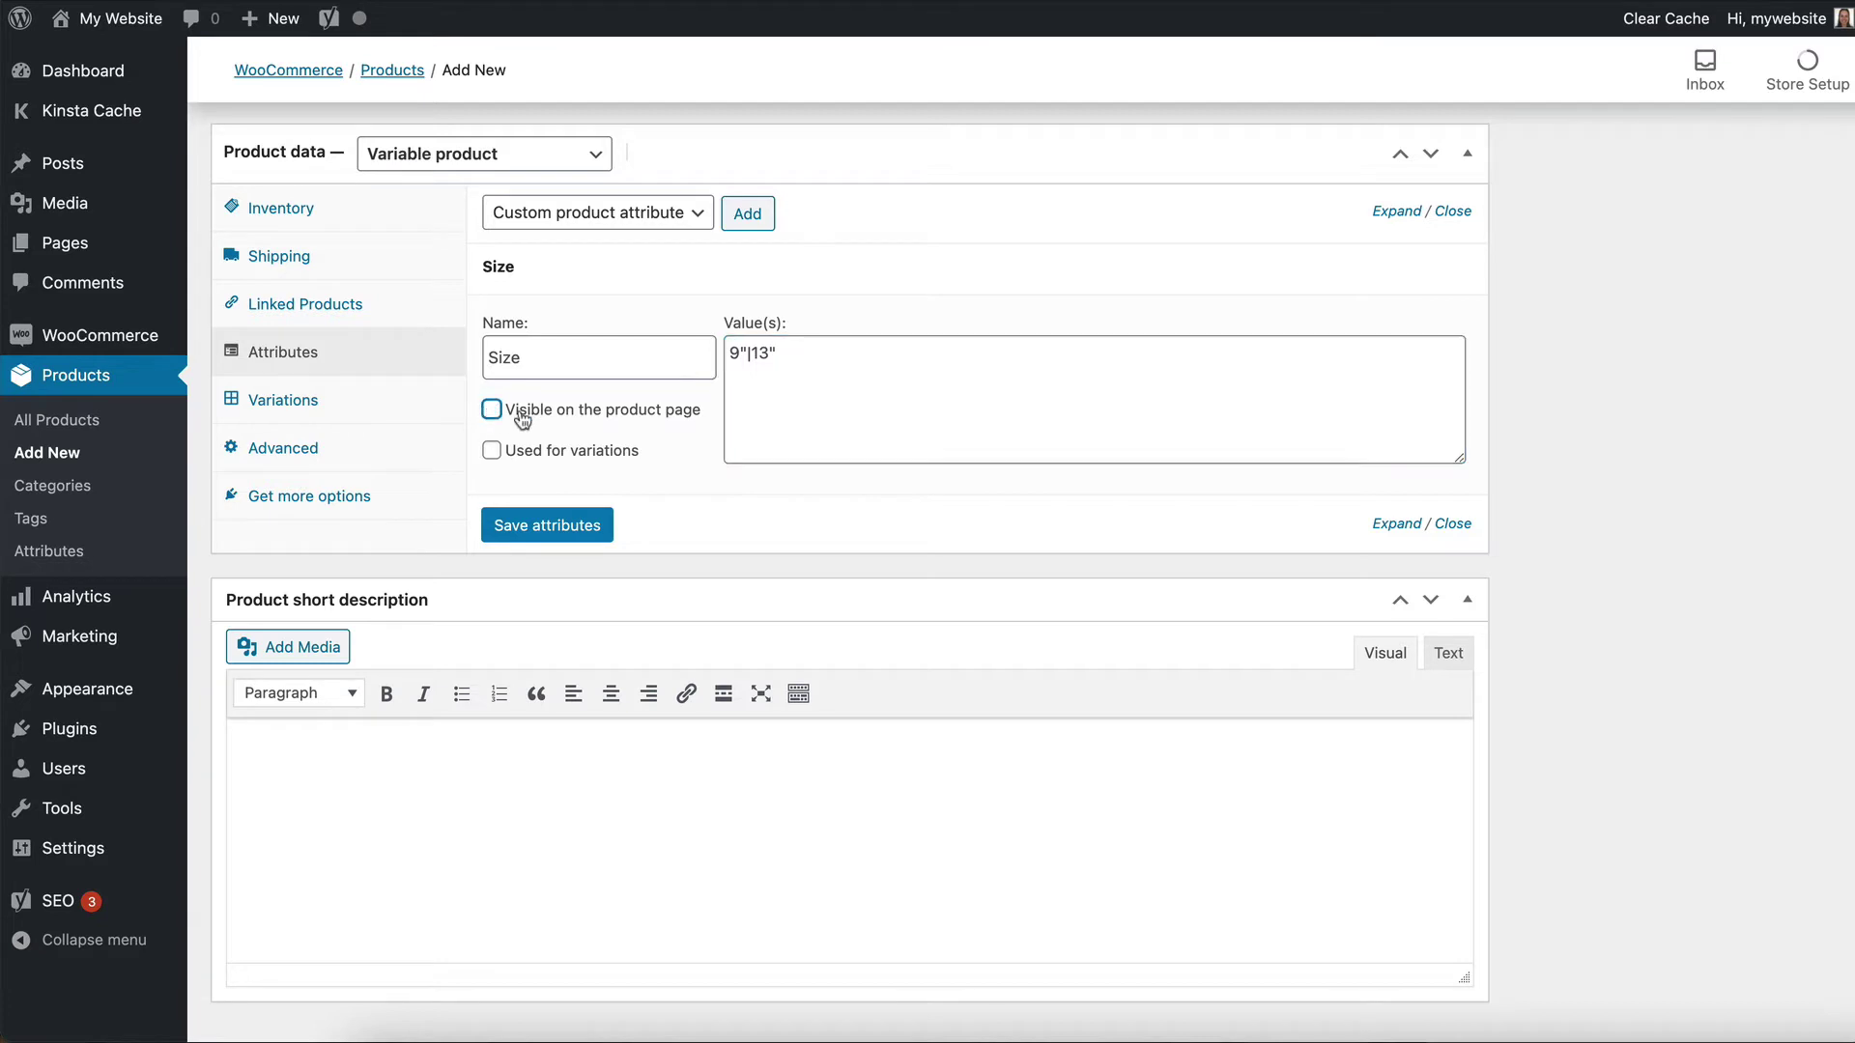
pyautogui.click(492, 454)
pyautogui.click(528, 527)
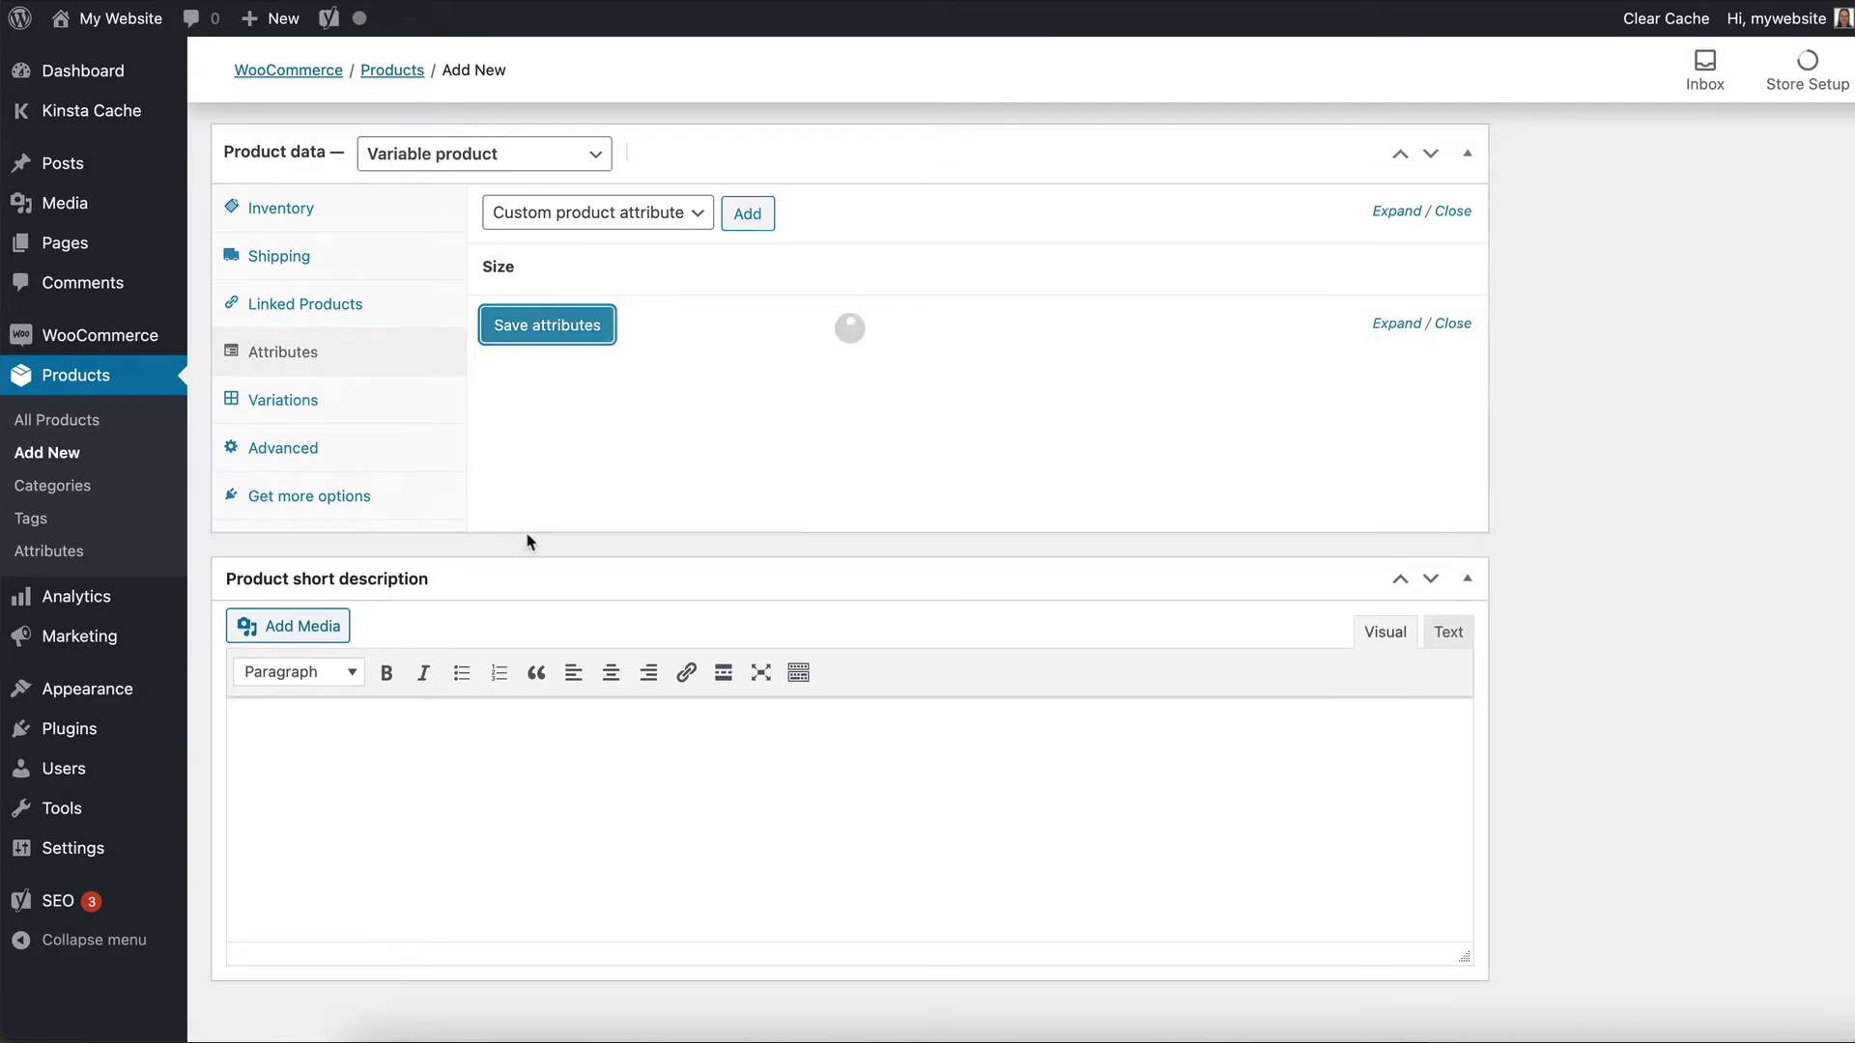
pyautogui.click(600, 272)
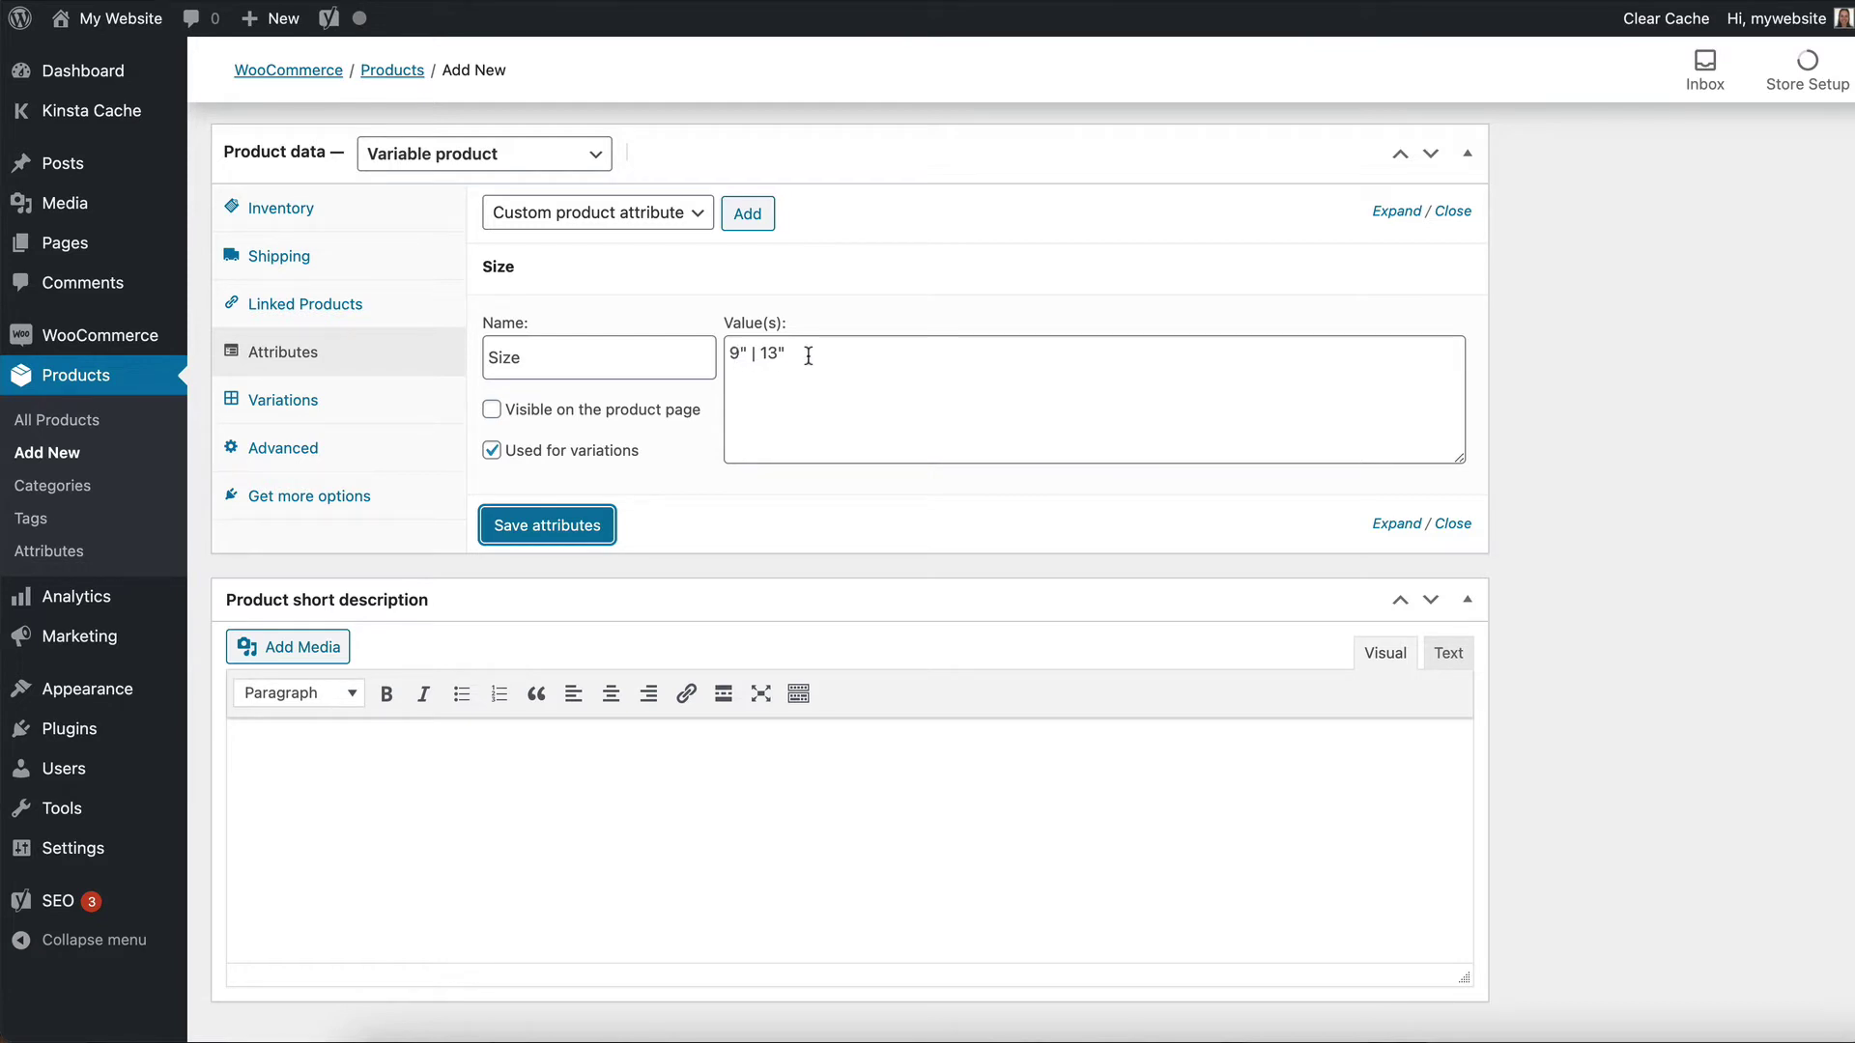
# Create variations from all attributes, yielding #22 (9") and #23 (13"), then expand #22.
pyautogui.click(338, 411)
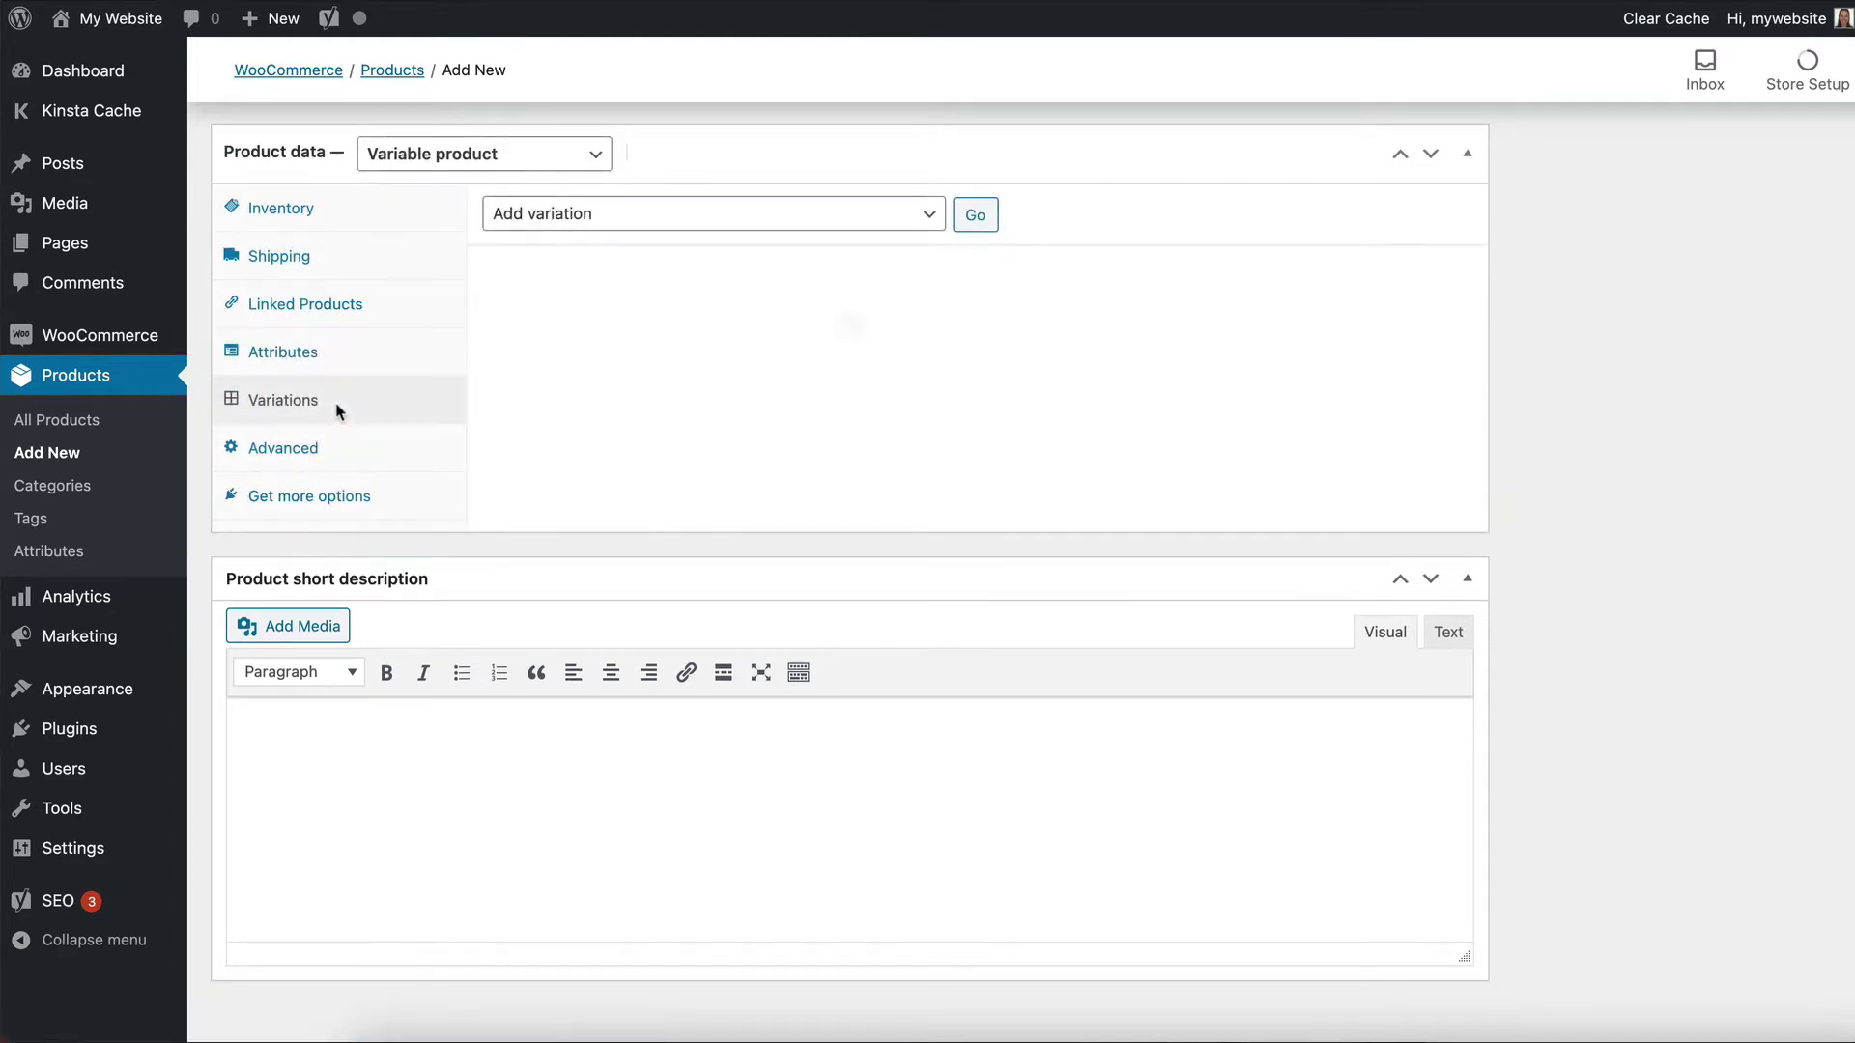
pyautogui.click(851, 223)
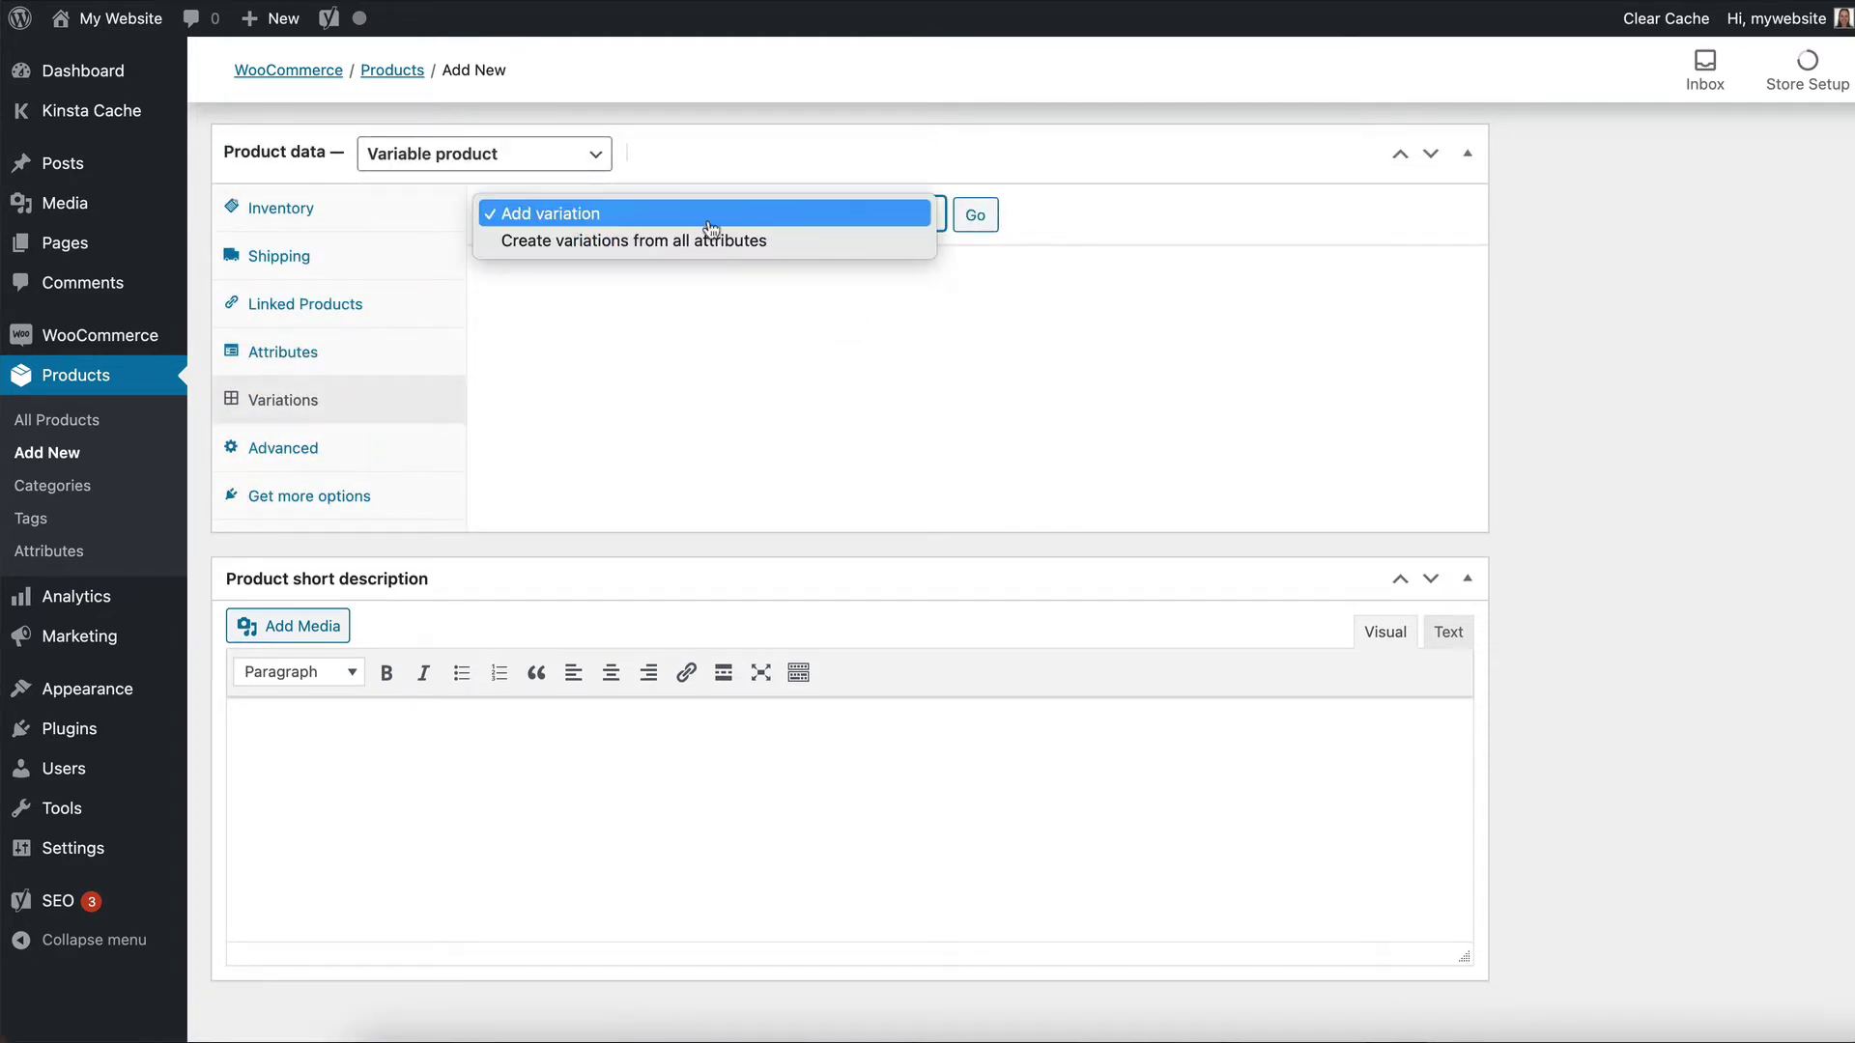
pyautogui.click(795, 248)
pyautogui.click(975, 218)
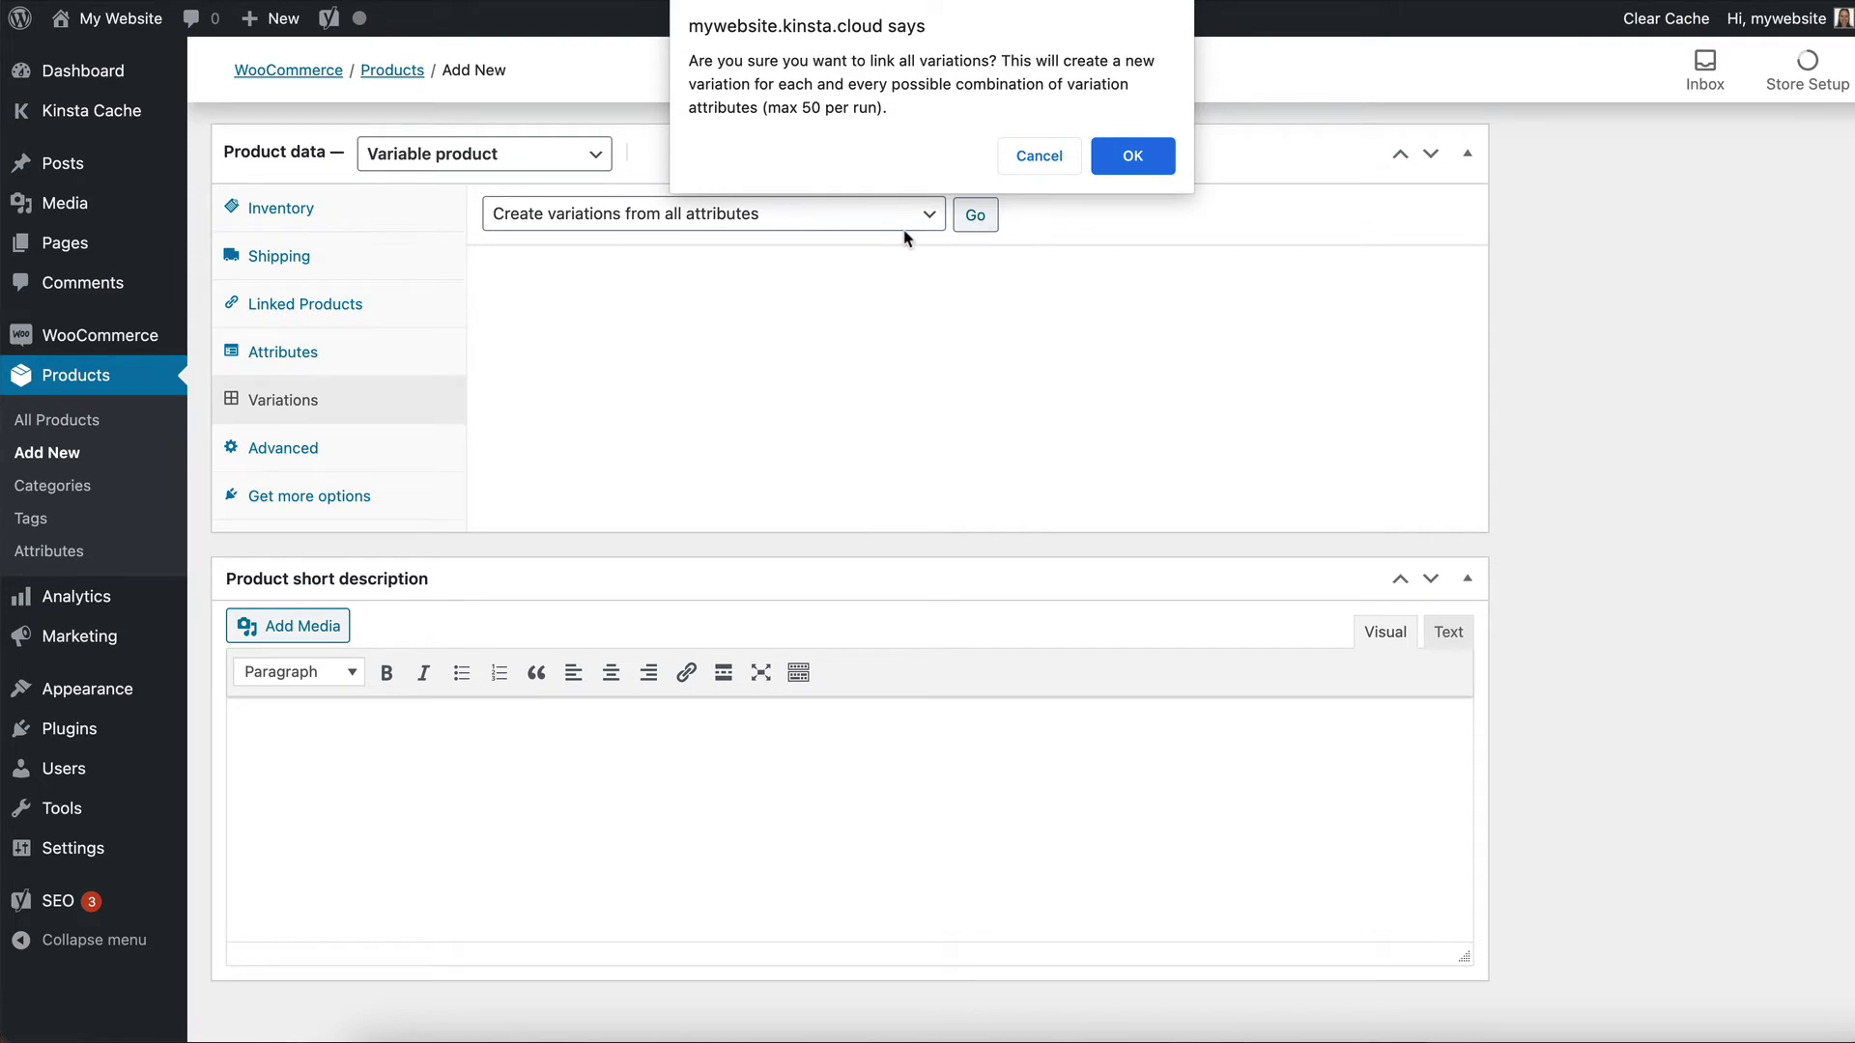
pyautogui.click(1135, 156)
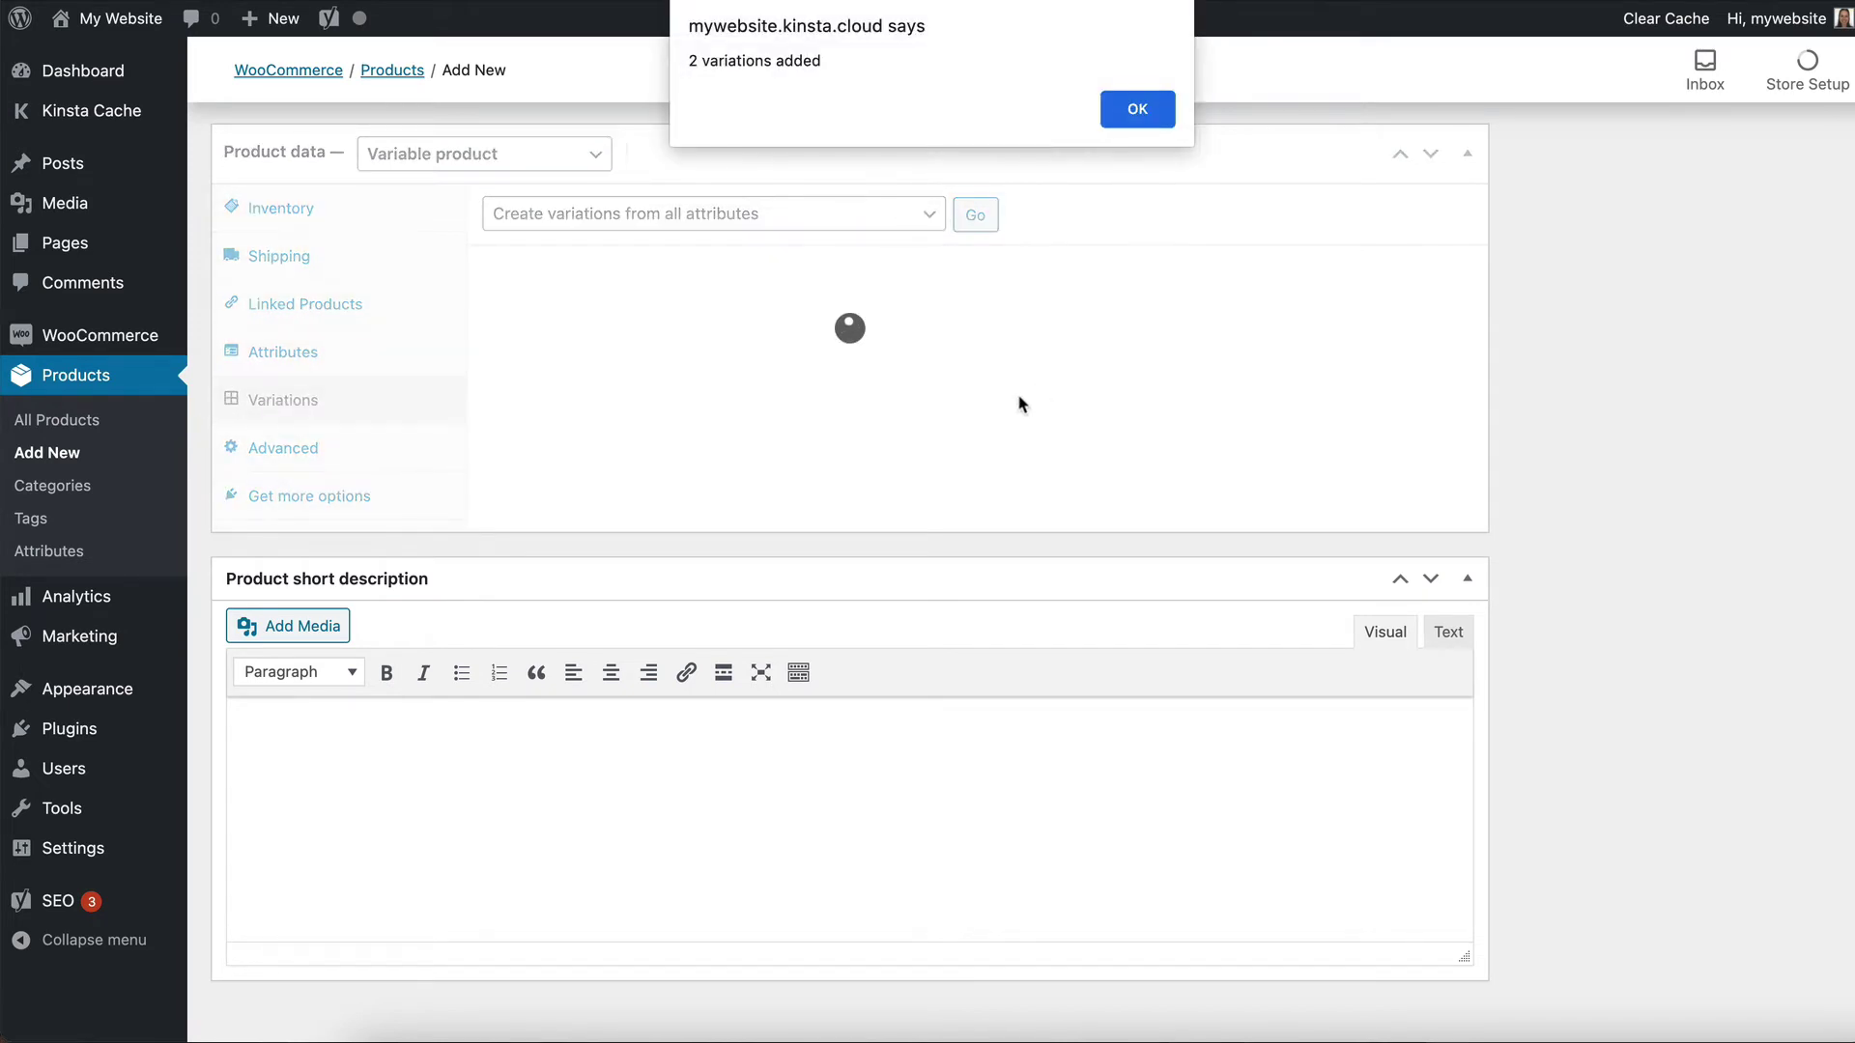
pyautogui.click(1138, 110)
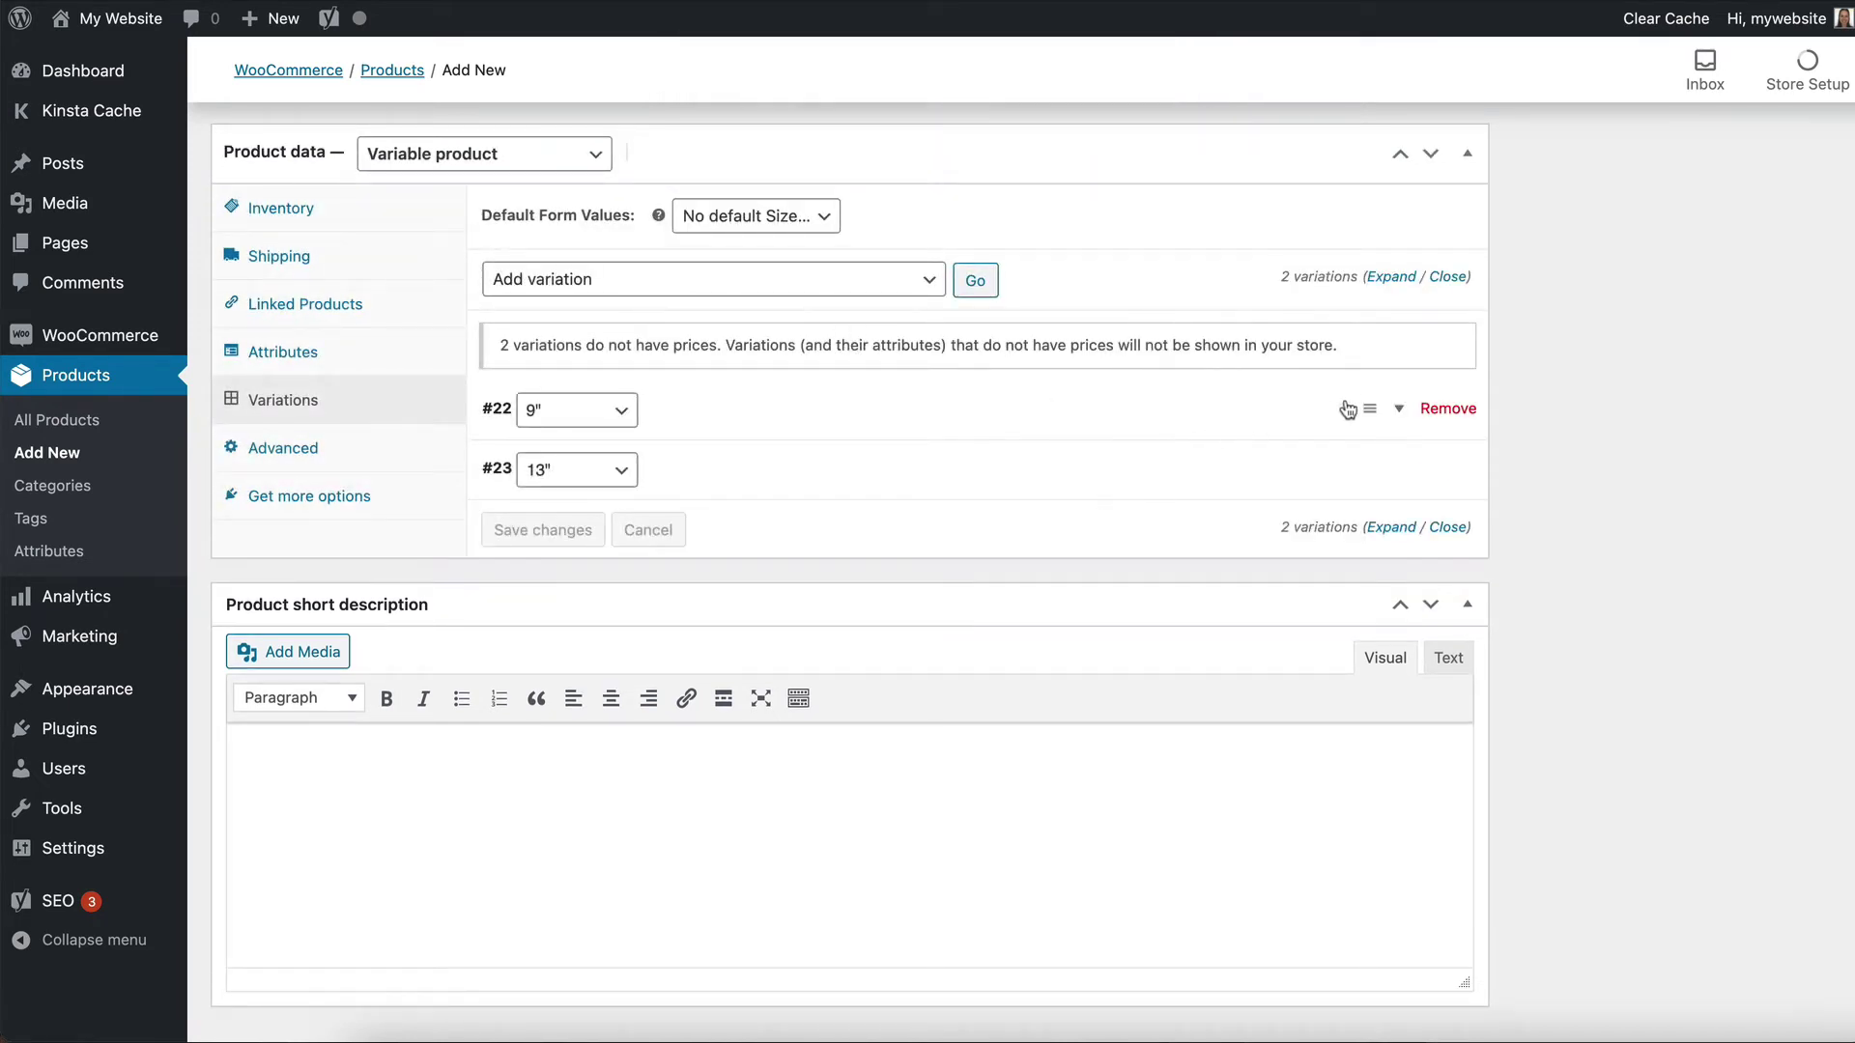
pyautogui.click(1396, 408)
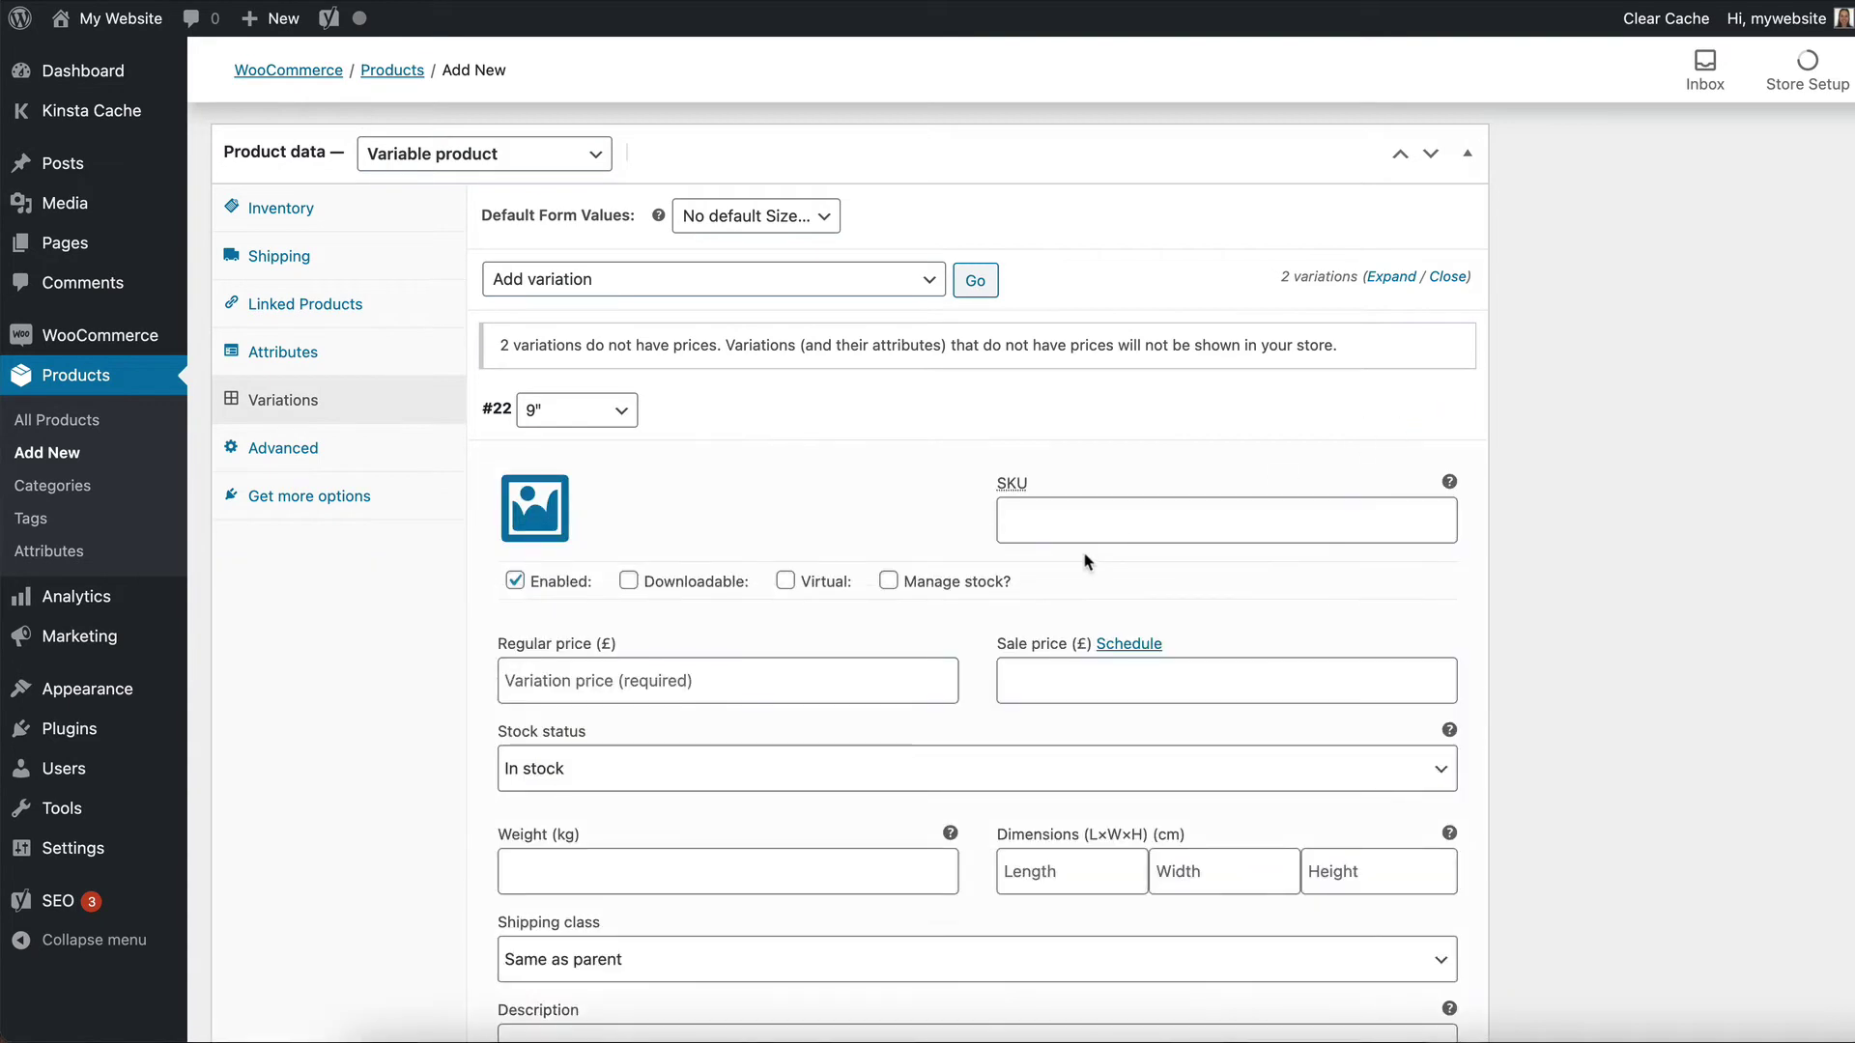
pyautogui.scroll(-1, 966, 454)
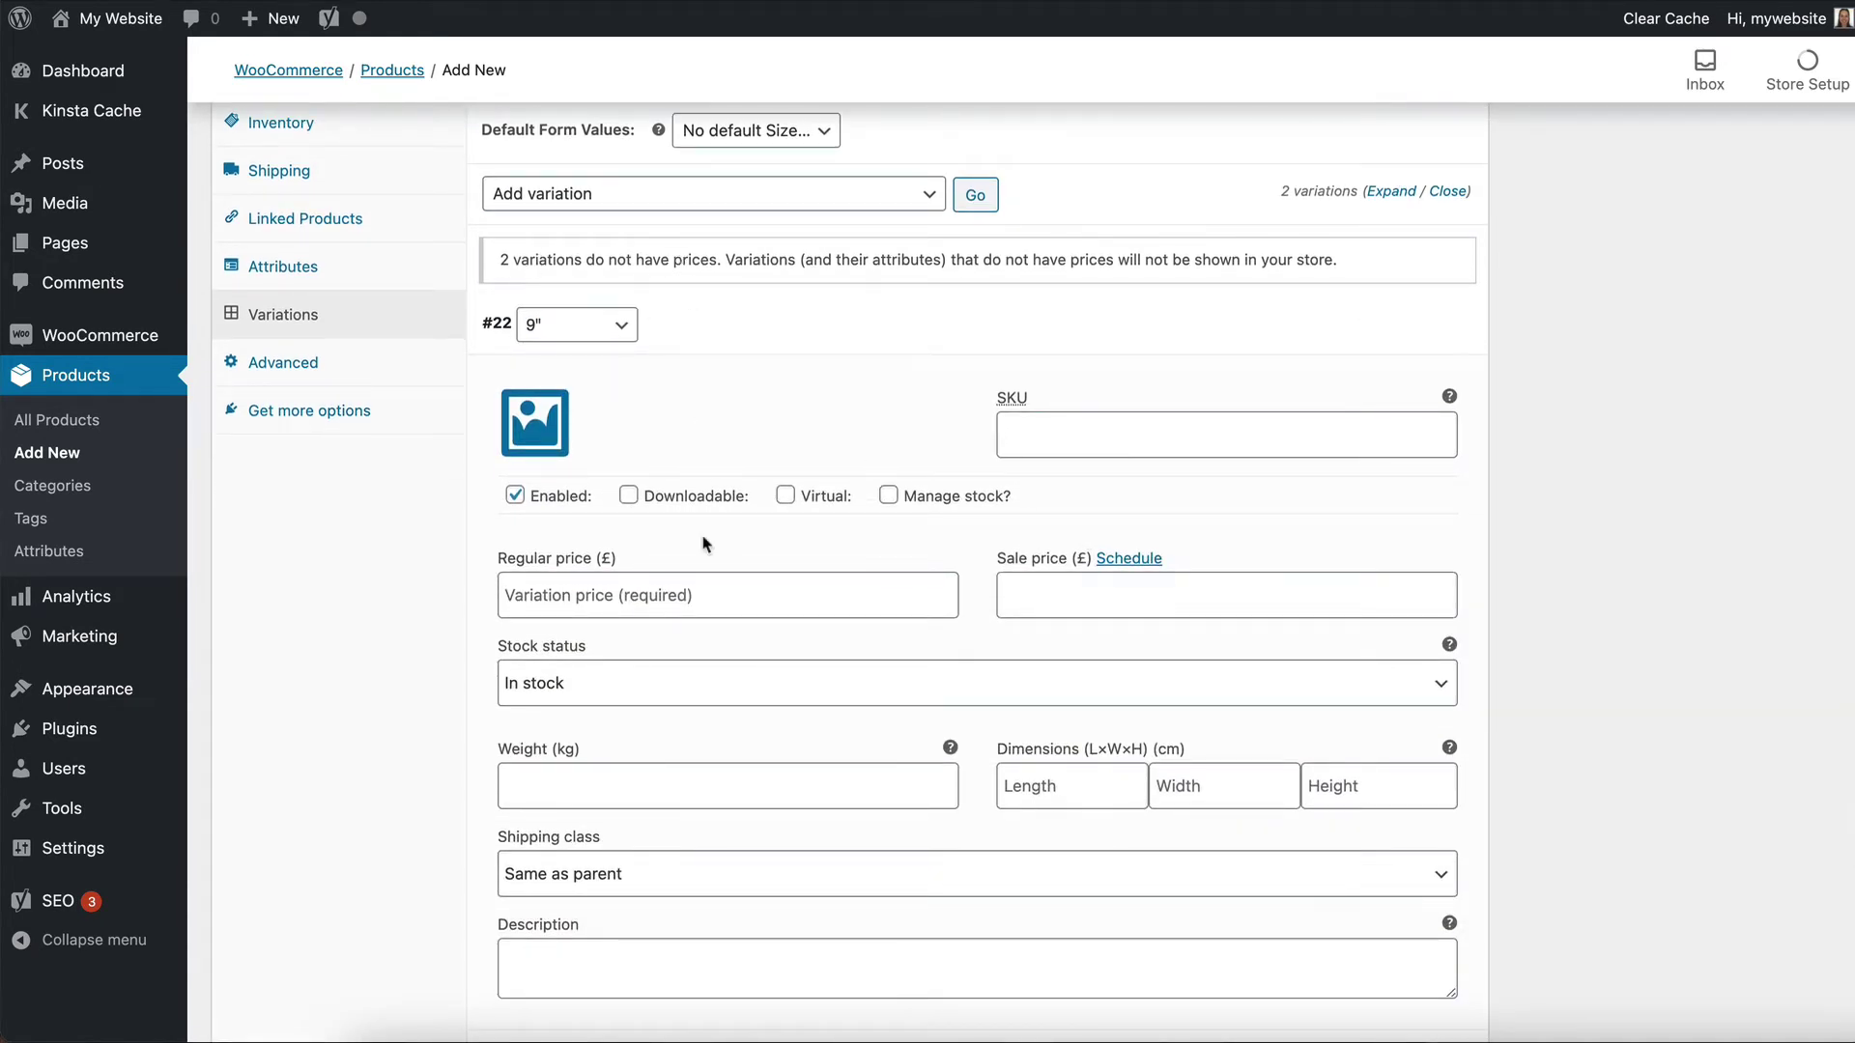
# Price variation #22 at 9.99 and #23 at 14.99, then save the changes.
pyautogui.scroll(-2, 704, 538)
pyautogui.click(579, 414)
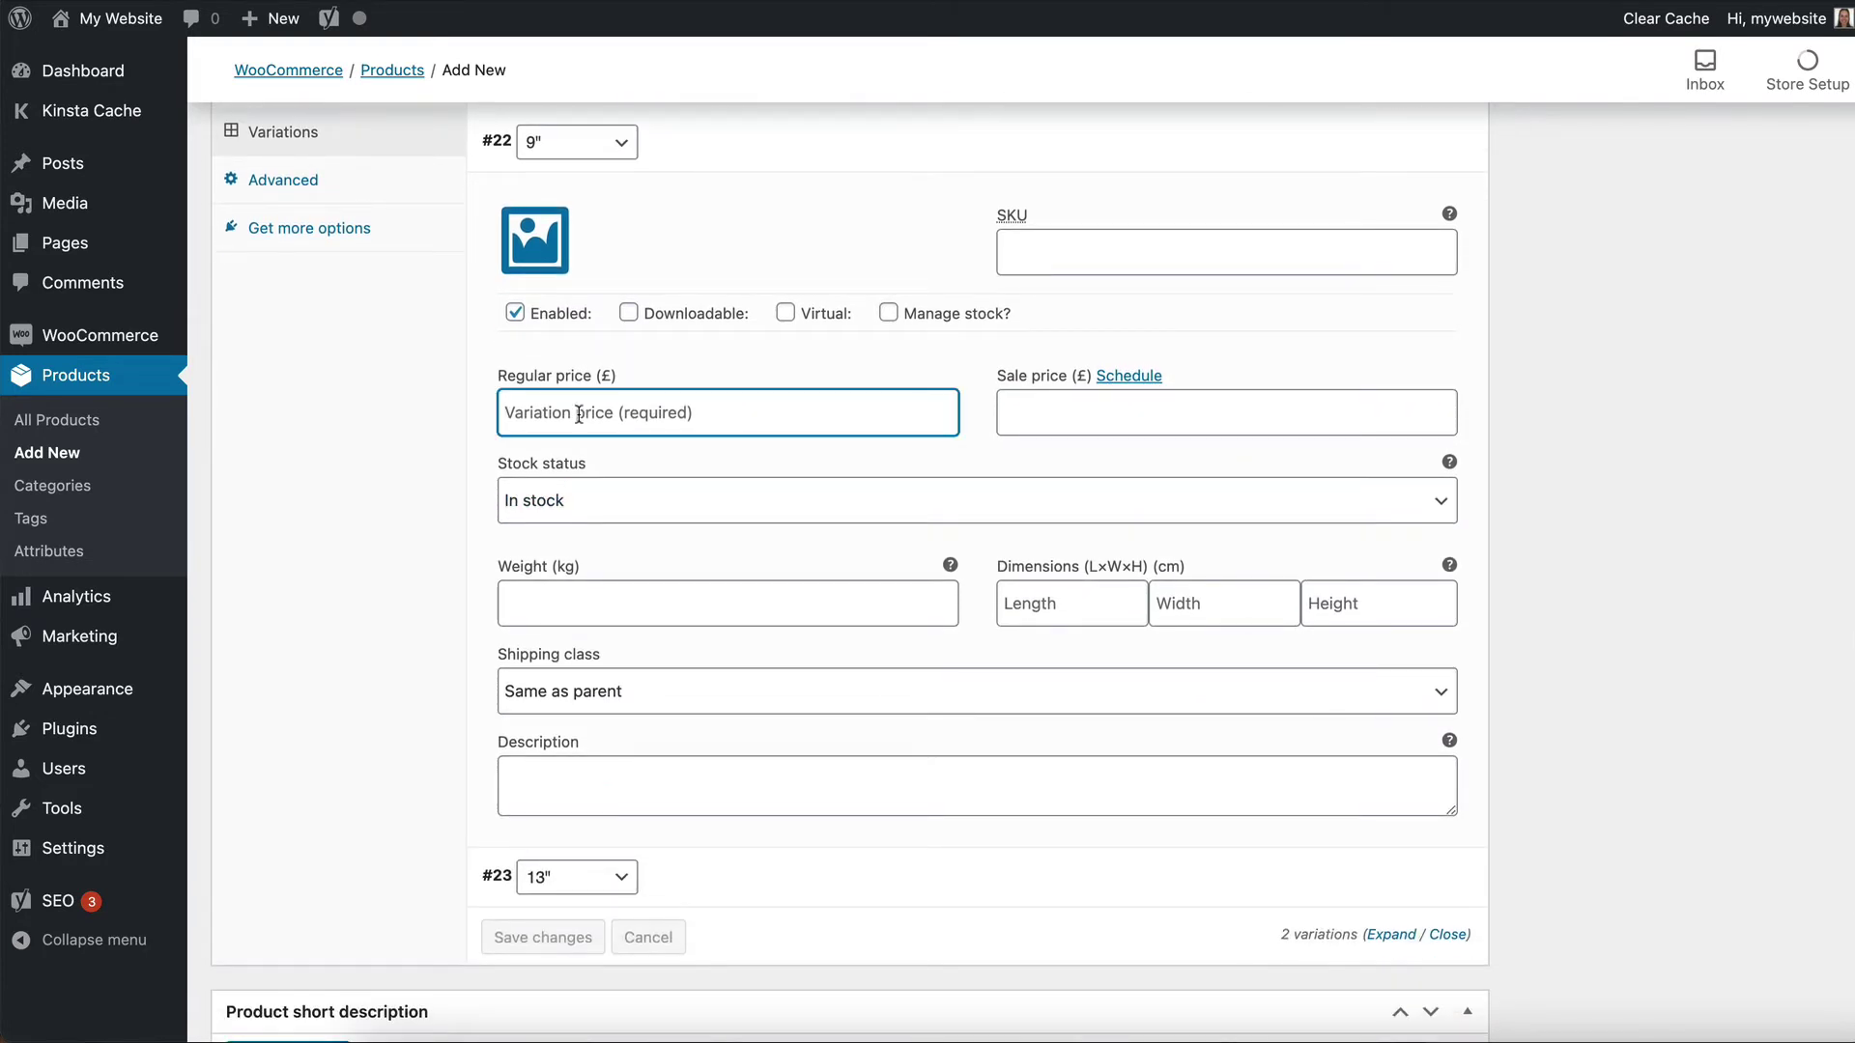
pyautogui.write('9.99')
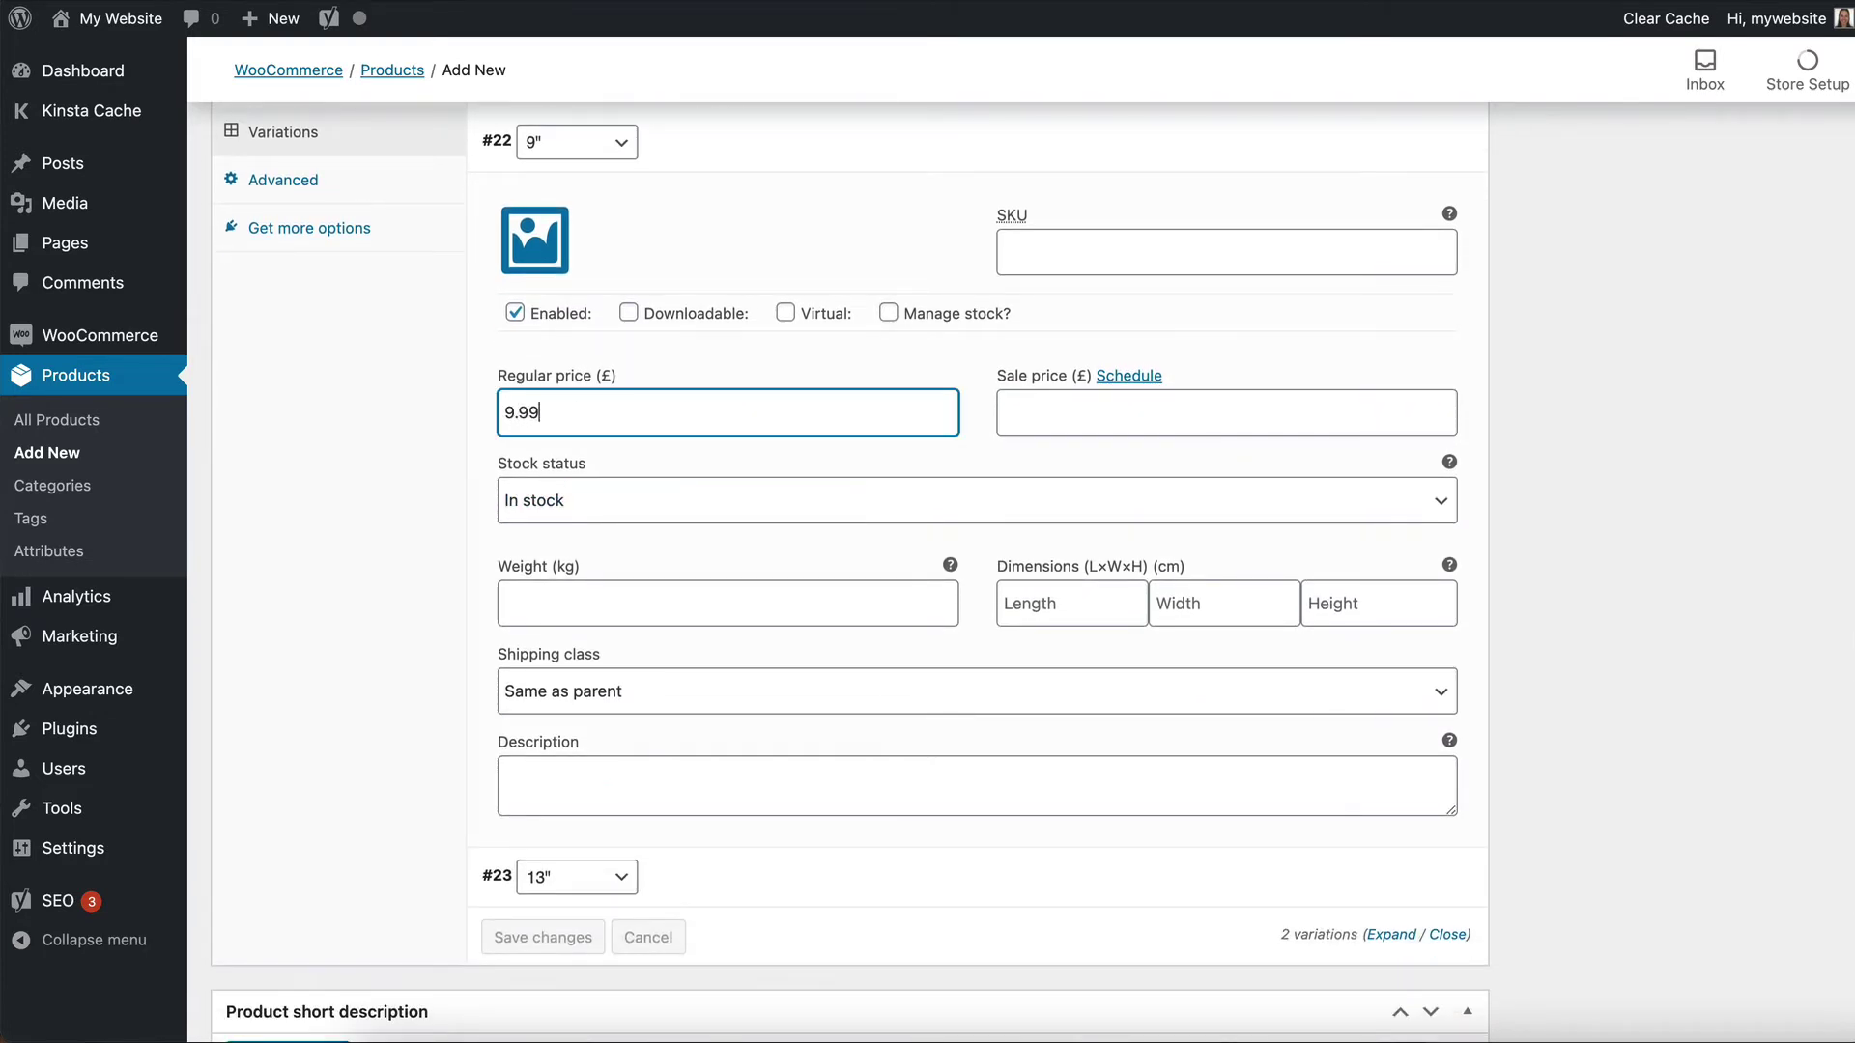
pyautogui.scroll(-4, 683, 596)
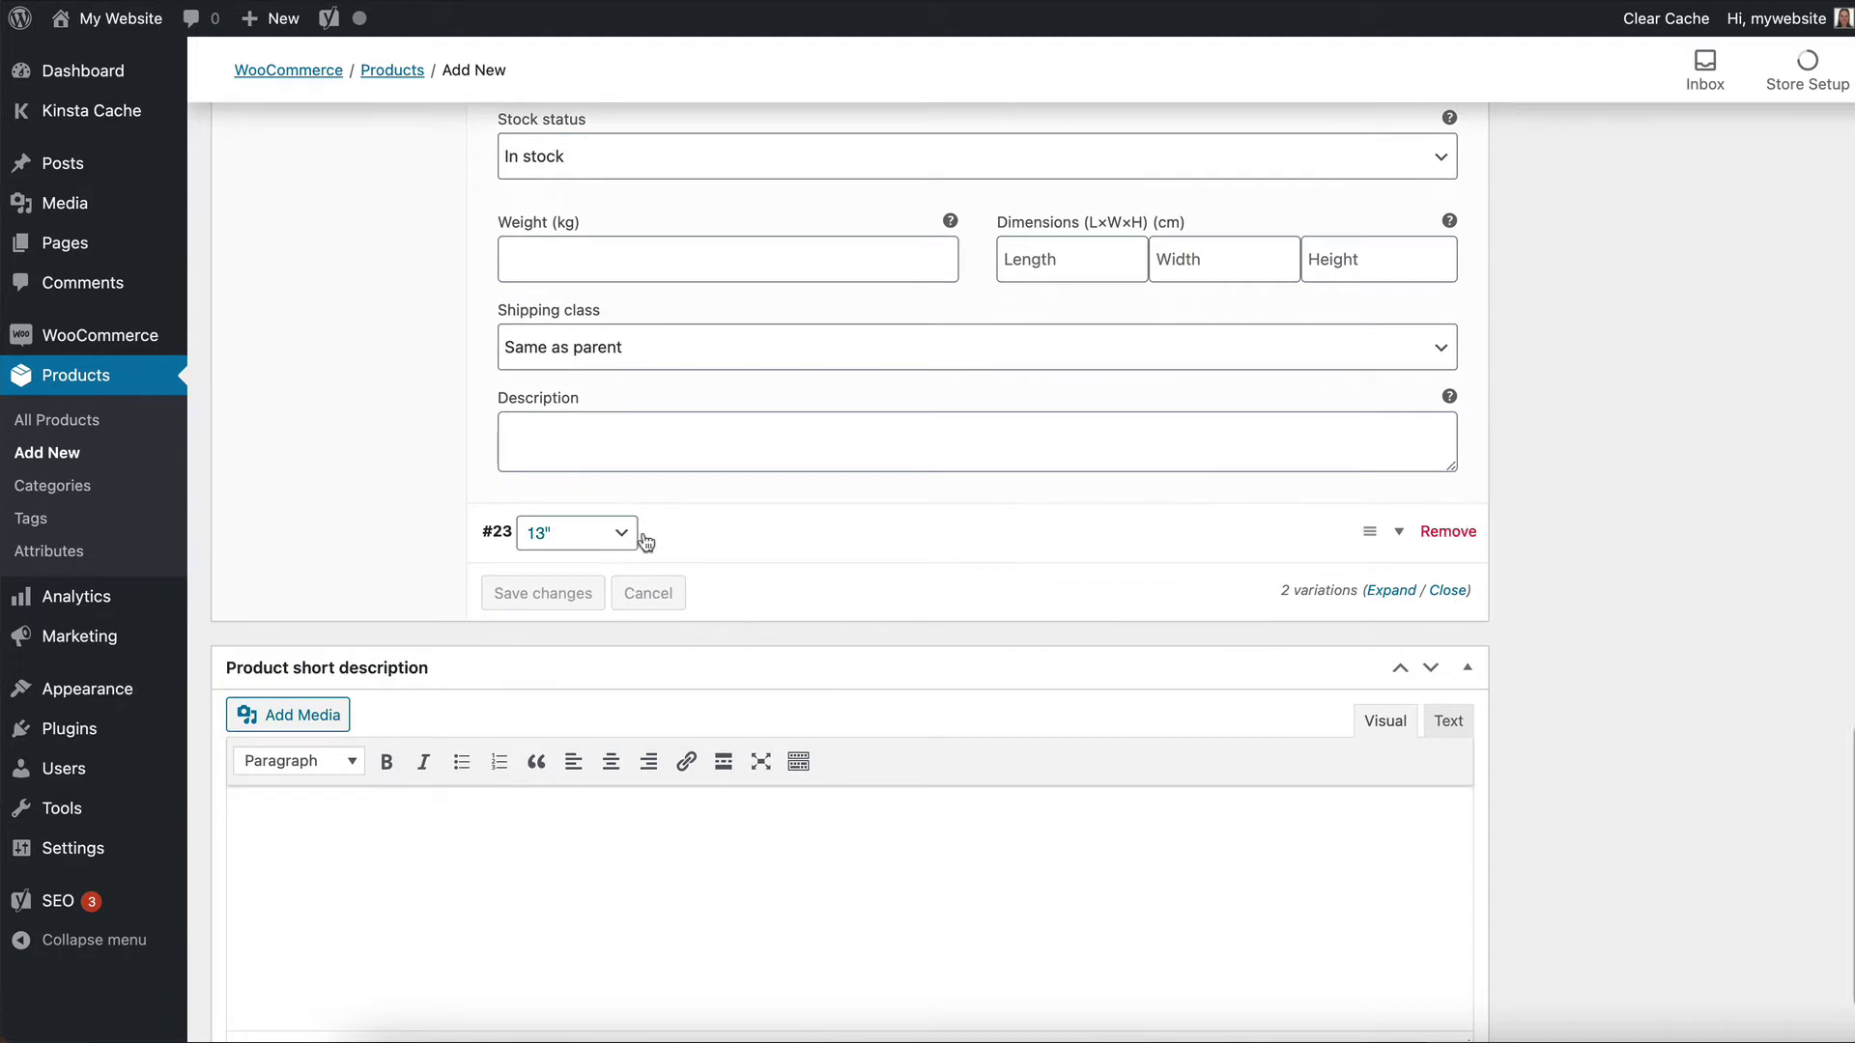
pyautogui.click(766, 555)
pyautogui.click(559, 802)
pyautogui.write('14')
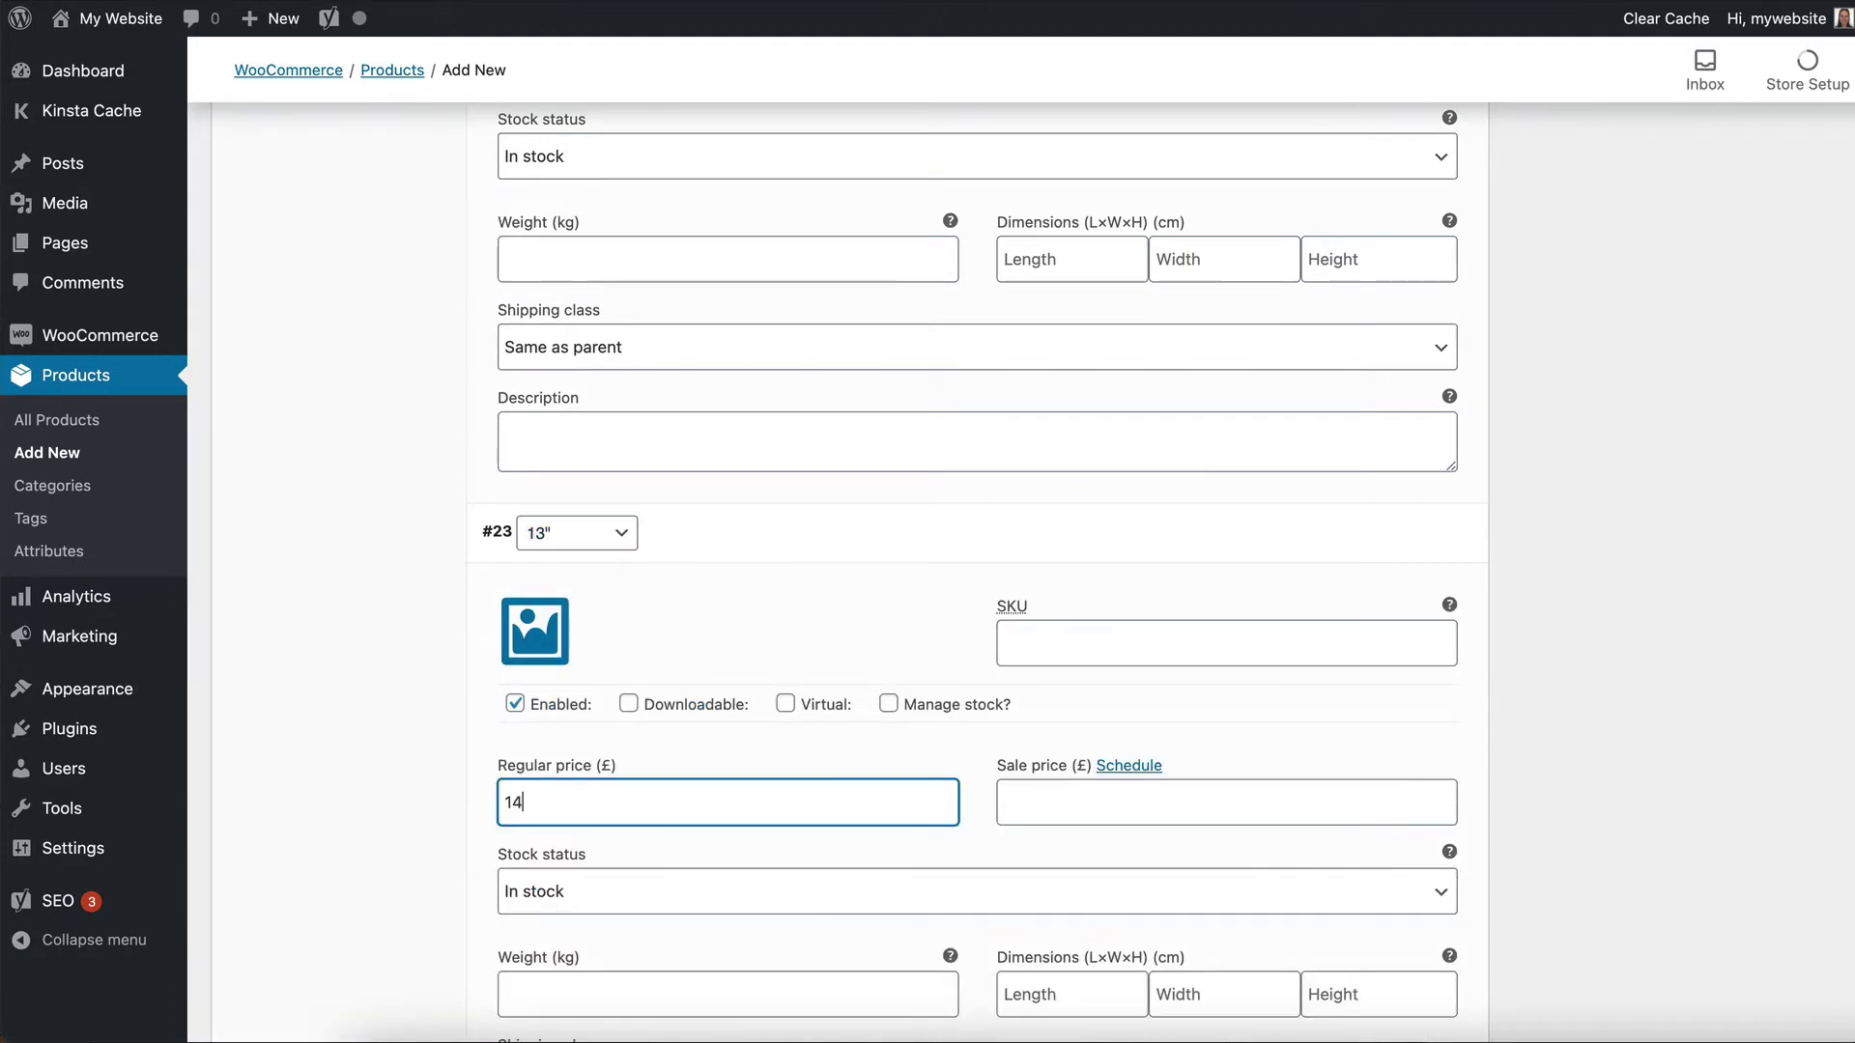
pyautogui.write('.99')
pyautogui.scroll(-4, 650, 759)
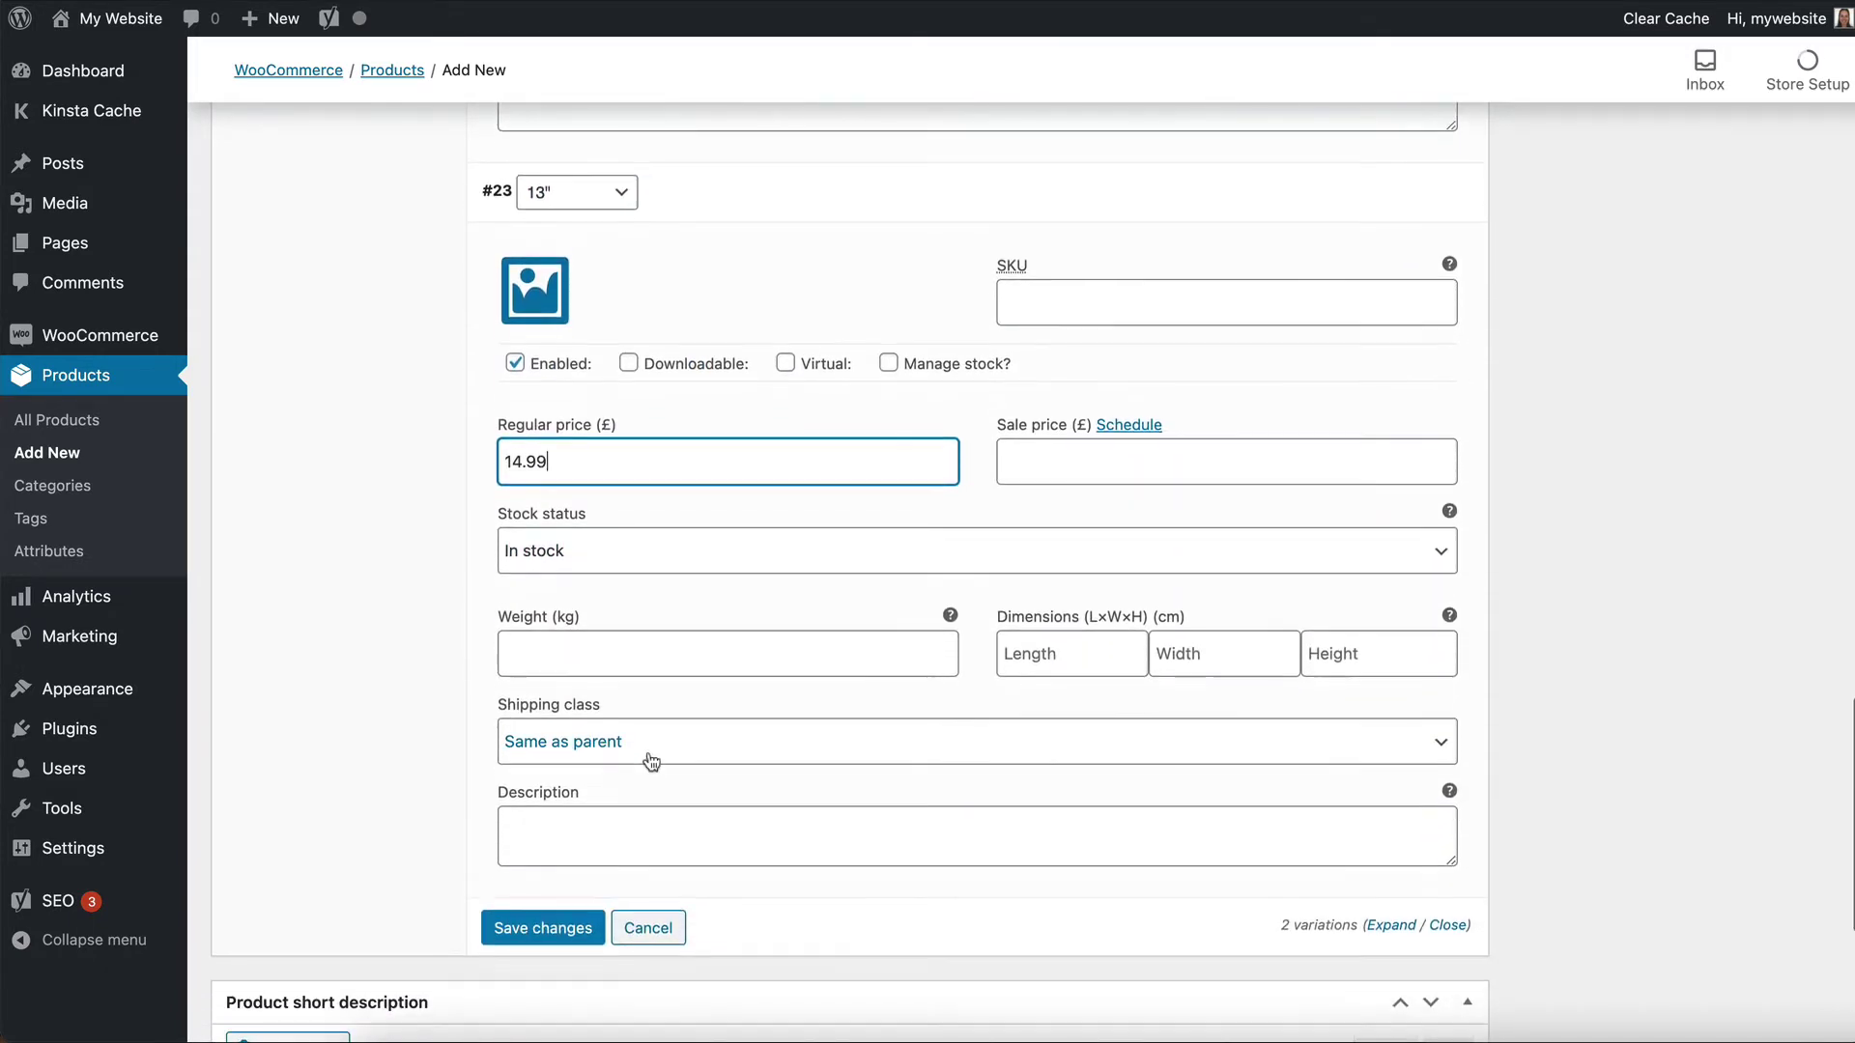
pyautogui.click(561, 903)
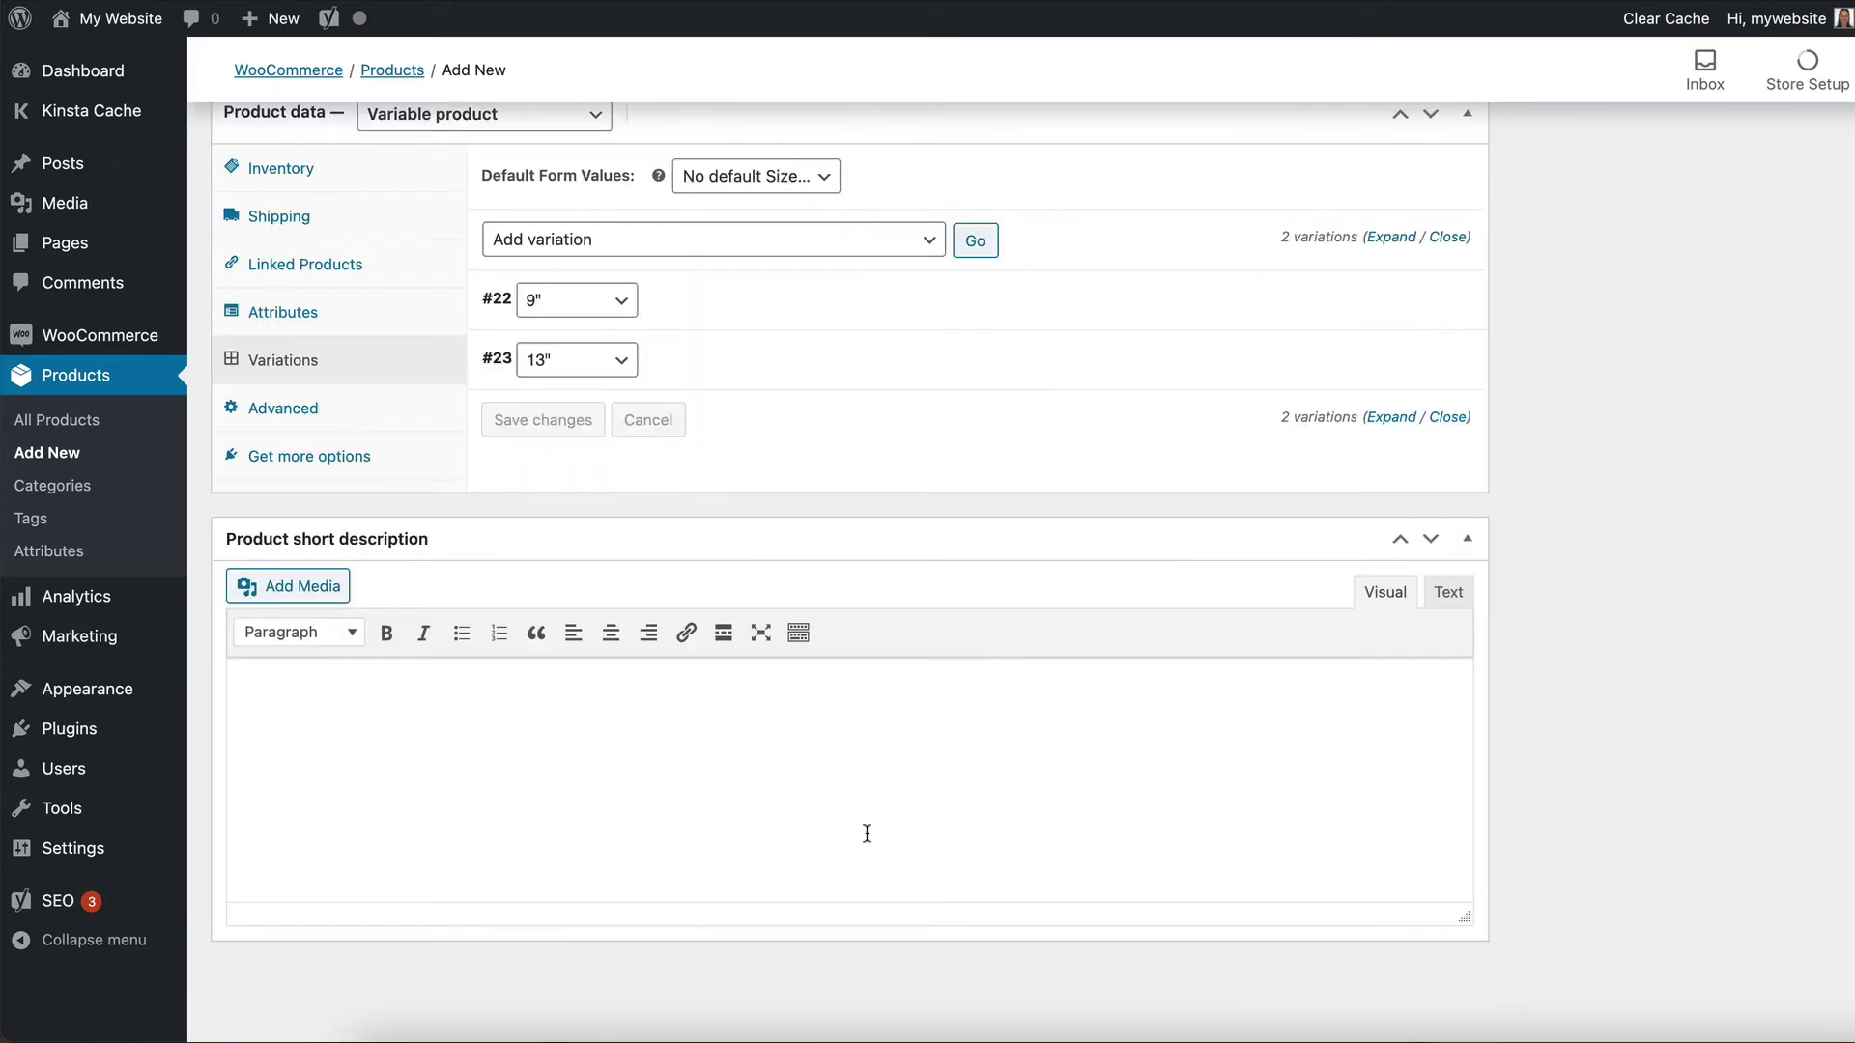
# Reopen variations #22 and #23 to confirm their saved prices.
pyautogui.click(788, 322)
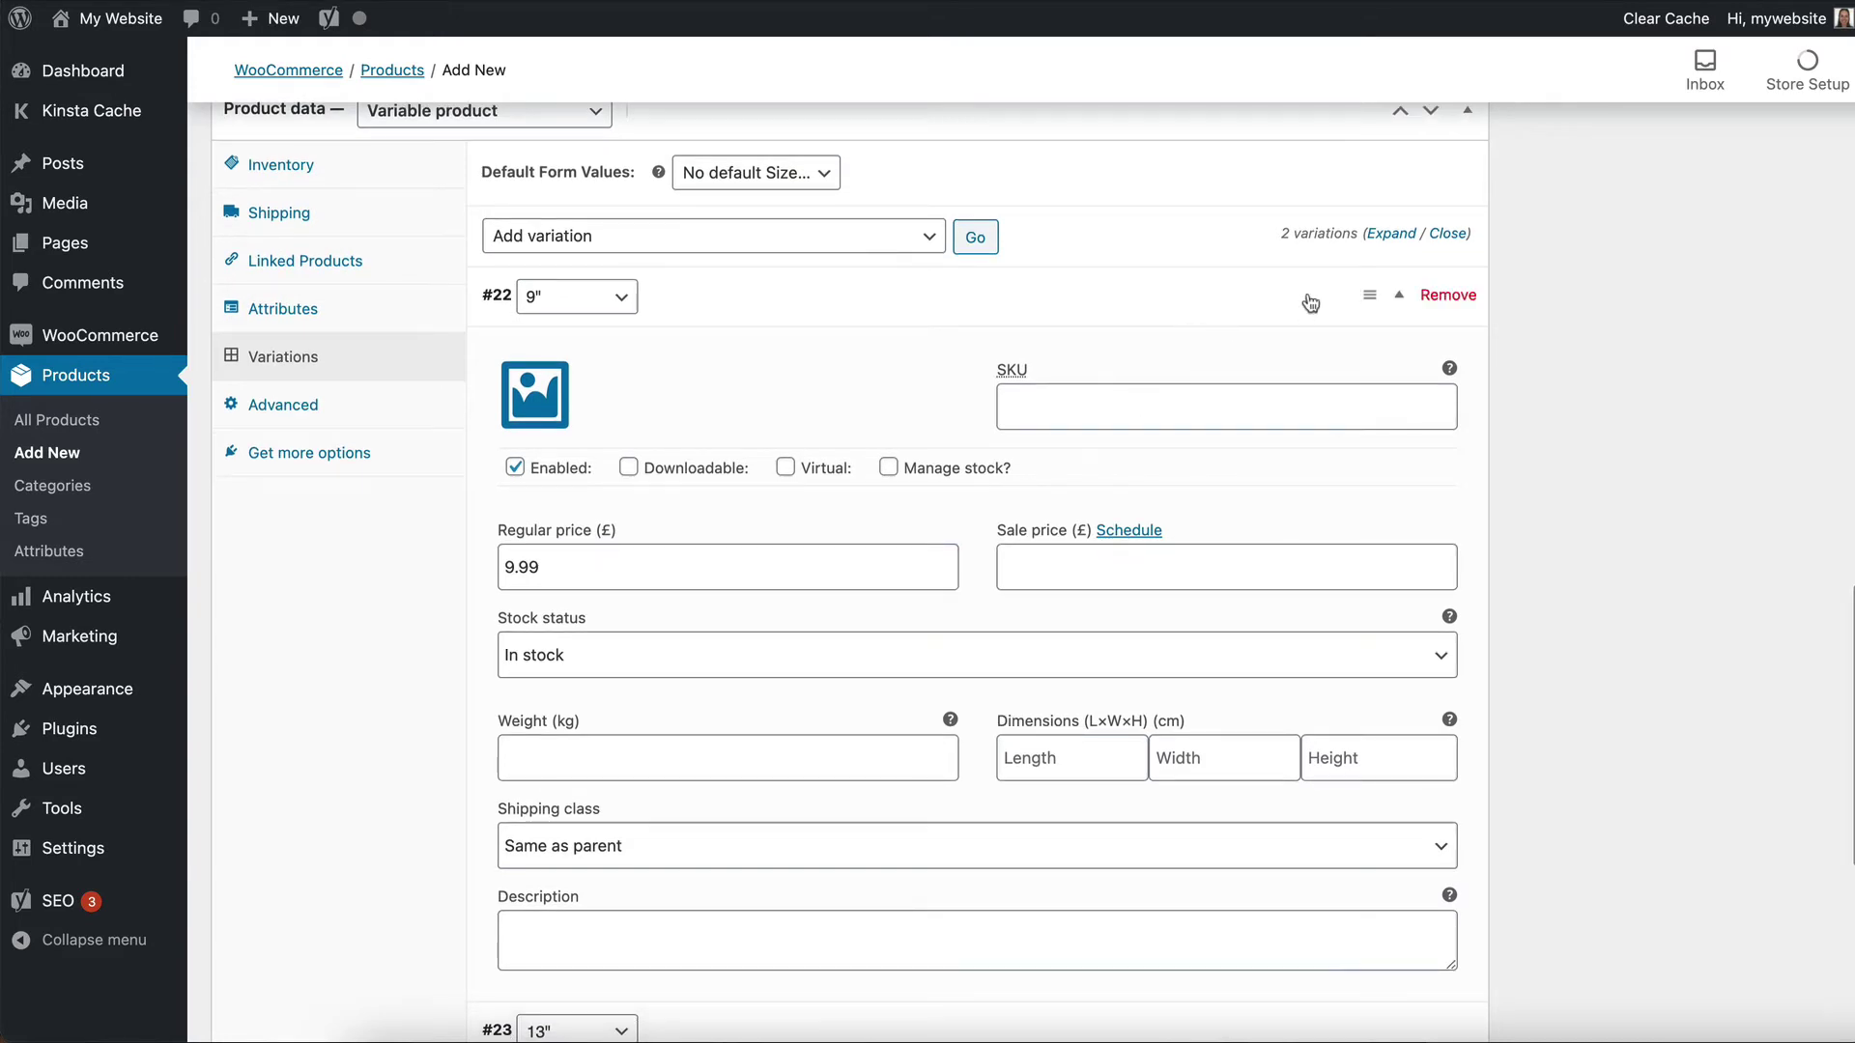
pyautogui.click(1304, 300)
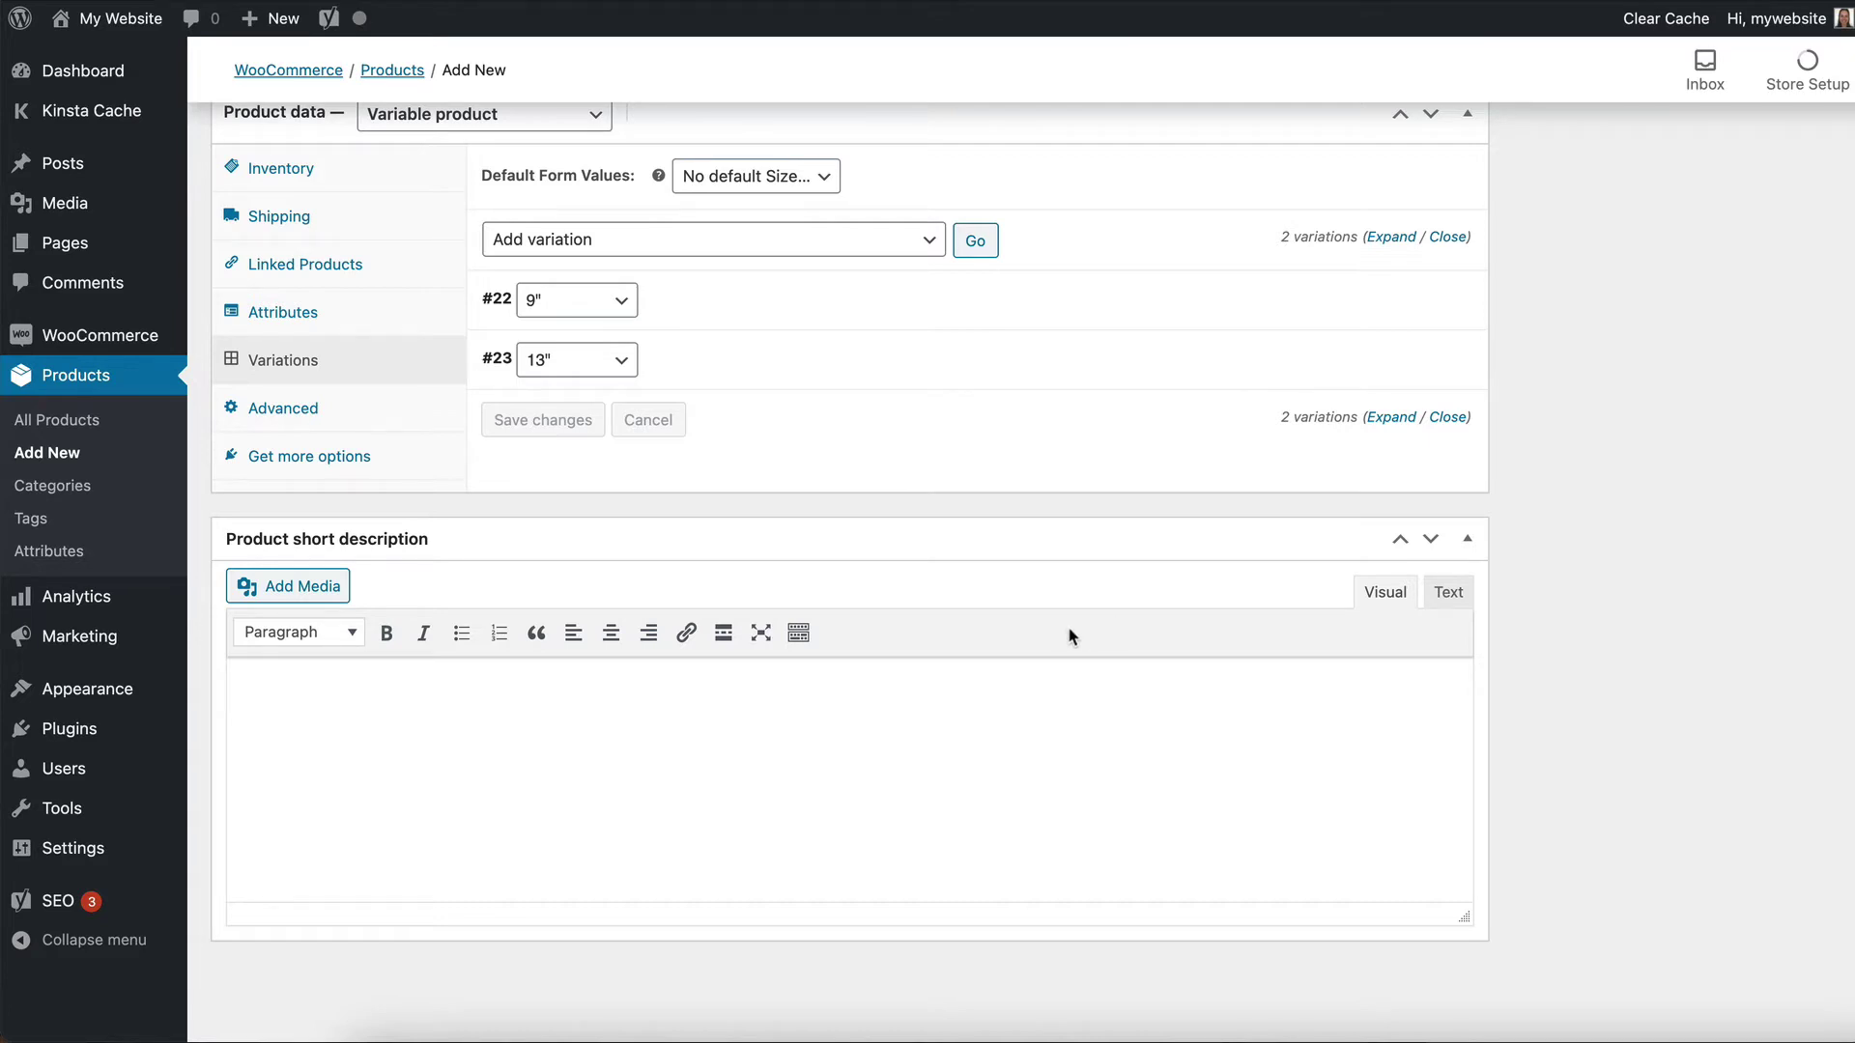
pyautogui.click(805, 376)
# Publish the Pepperoni Pizza product from the Publish box.
pyautogui.scroll(6, 828, 514)
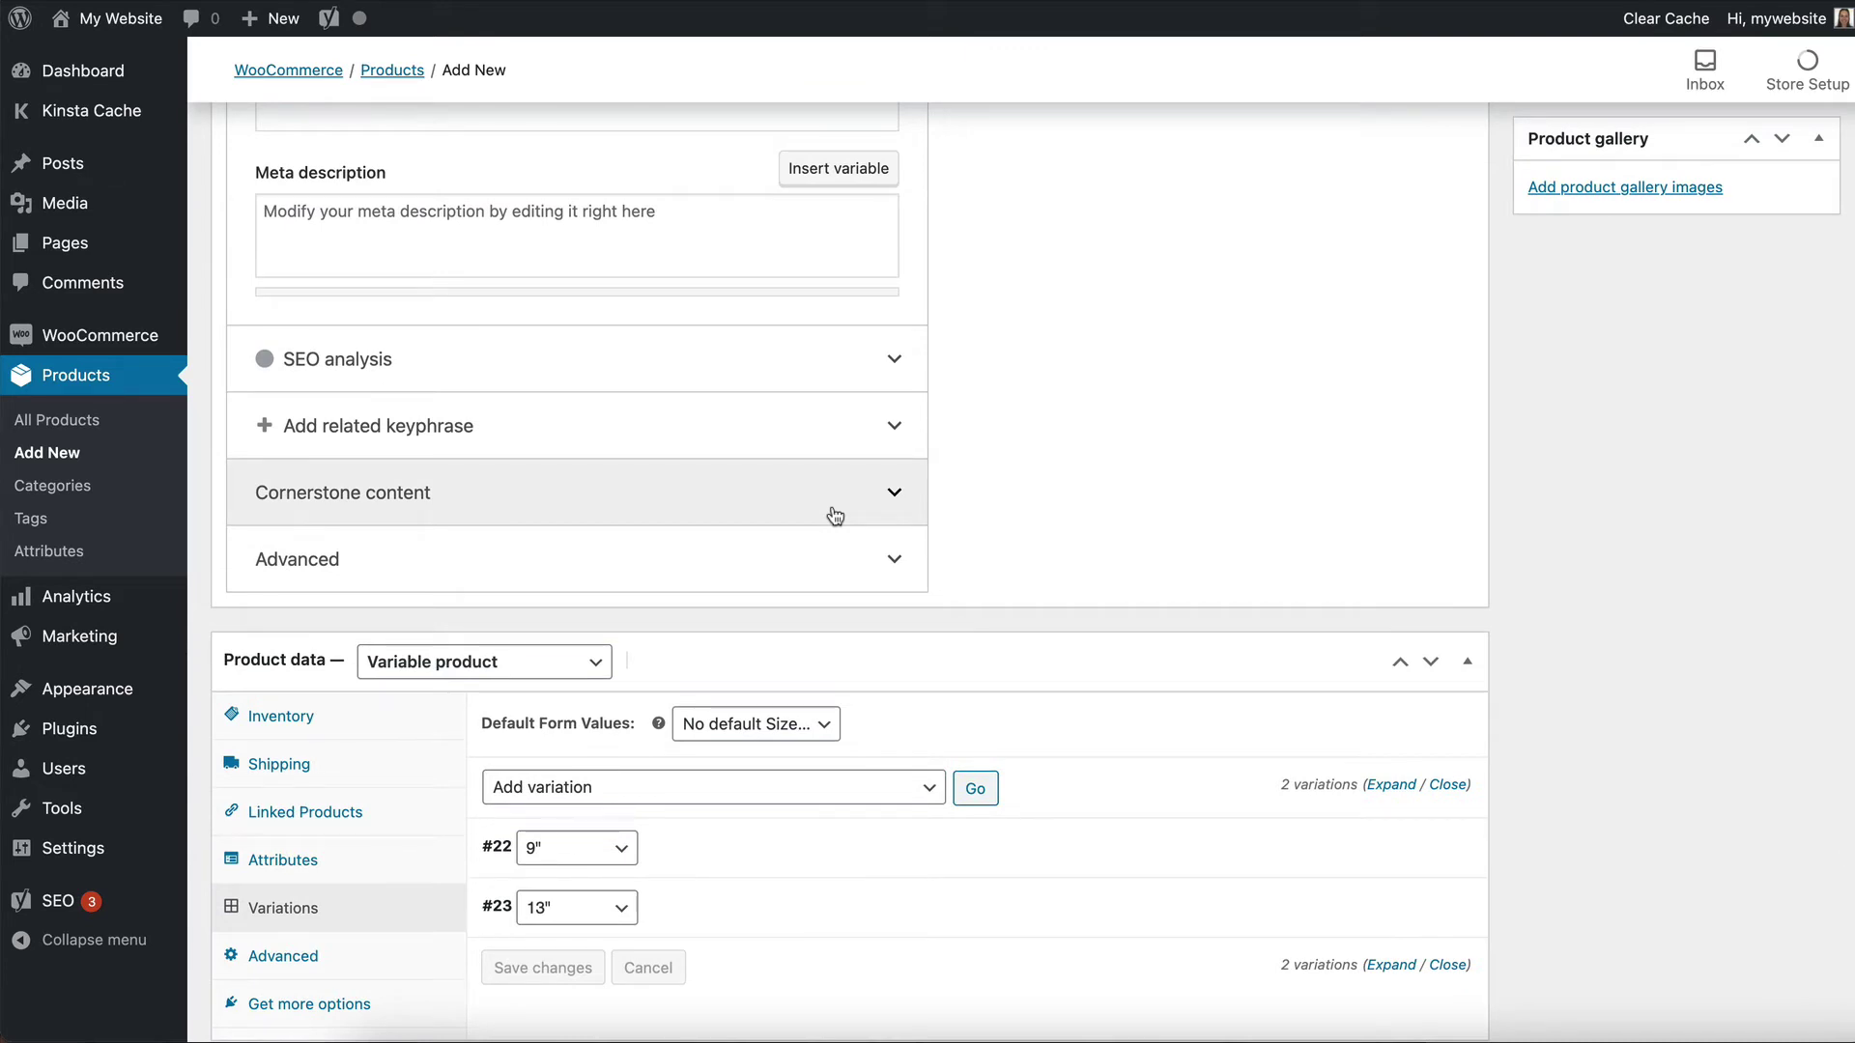
pyautogui.scroll(12, 835, 514)
pyautogui.scroll(4, 833, 508)
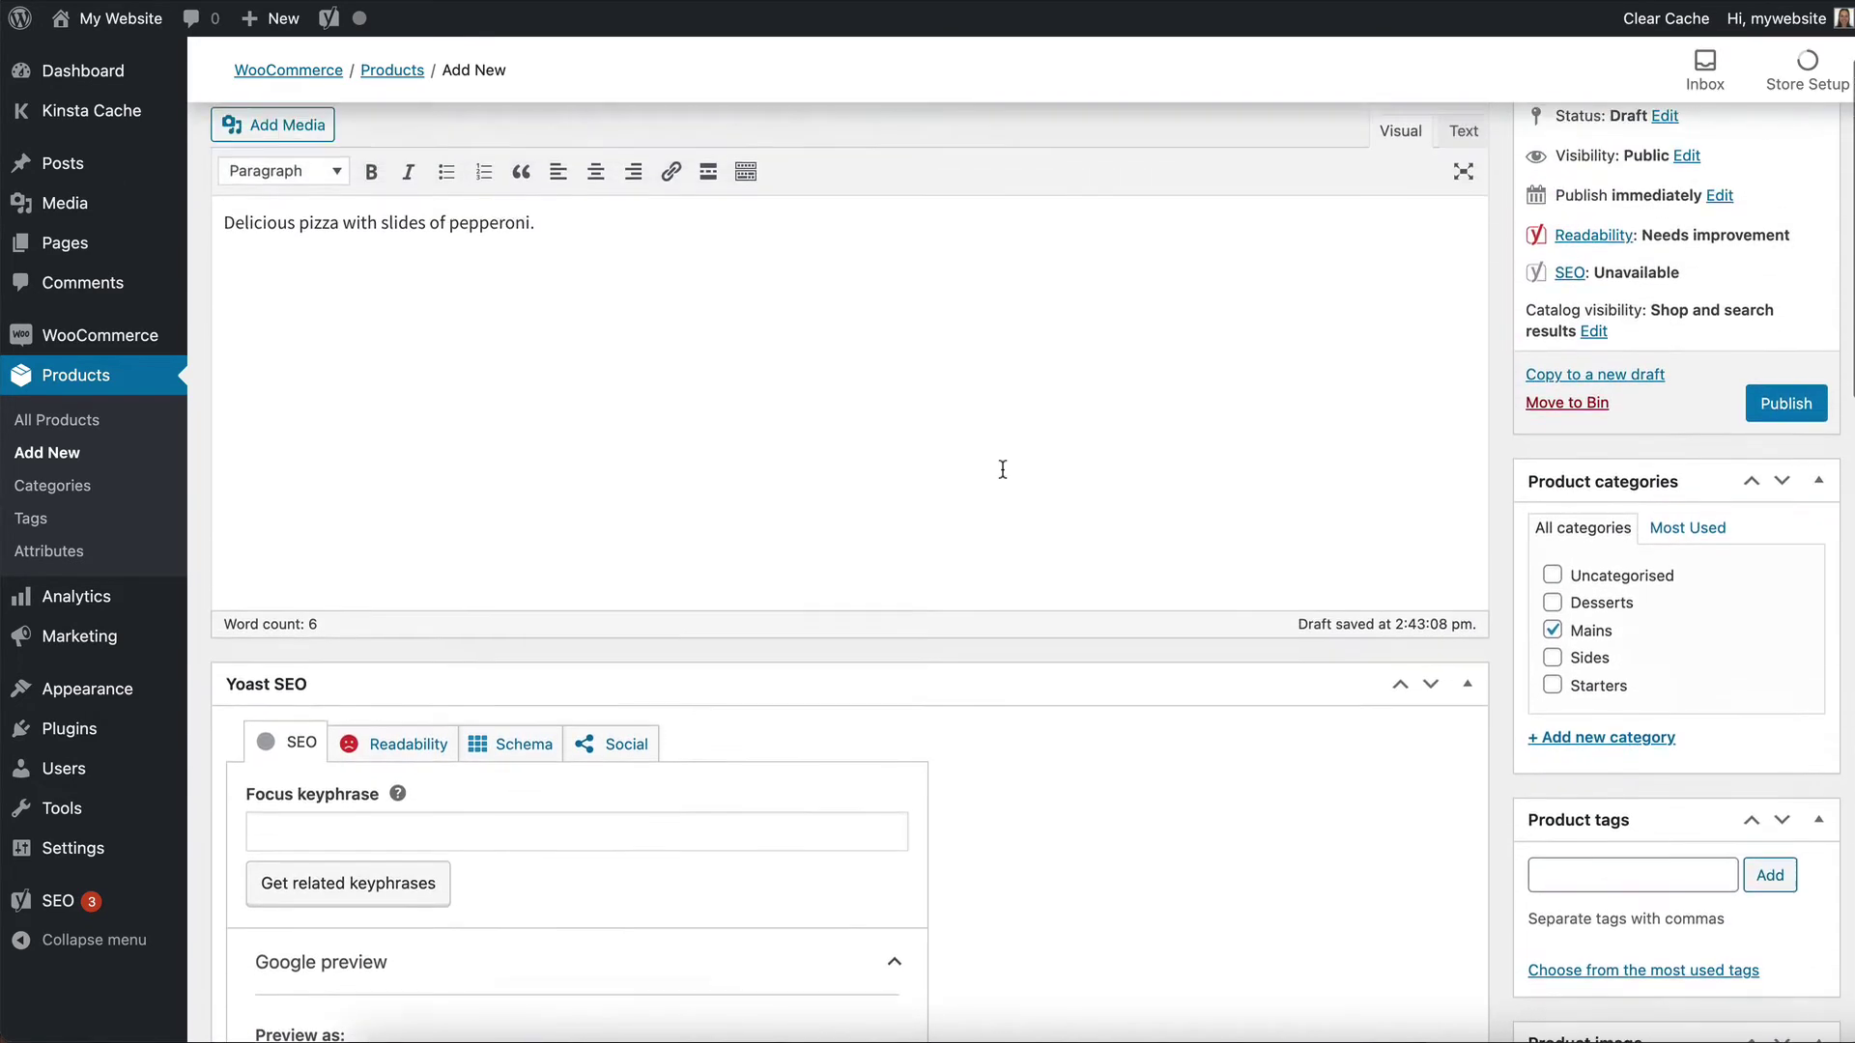
pyautogui.click(1782, 428)
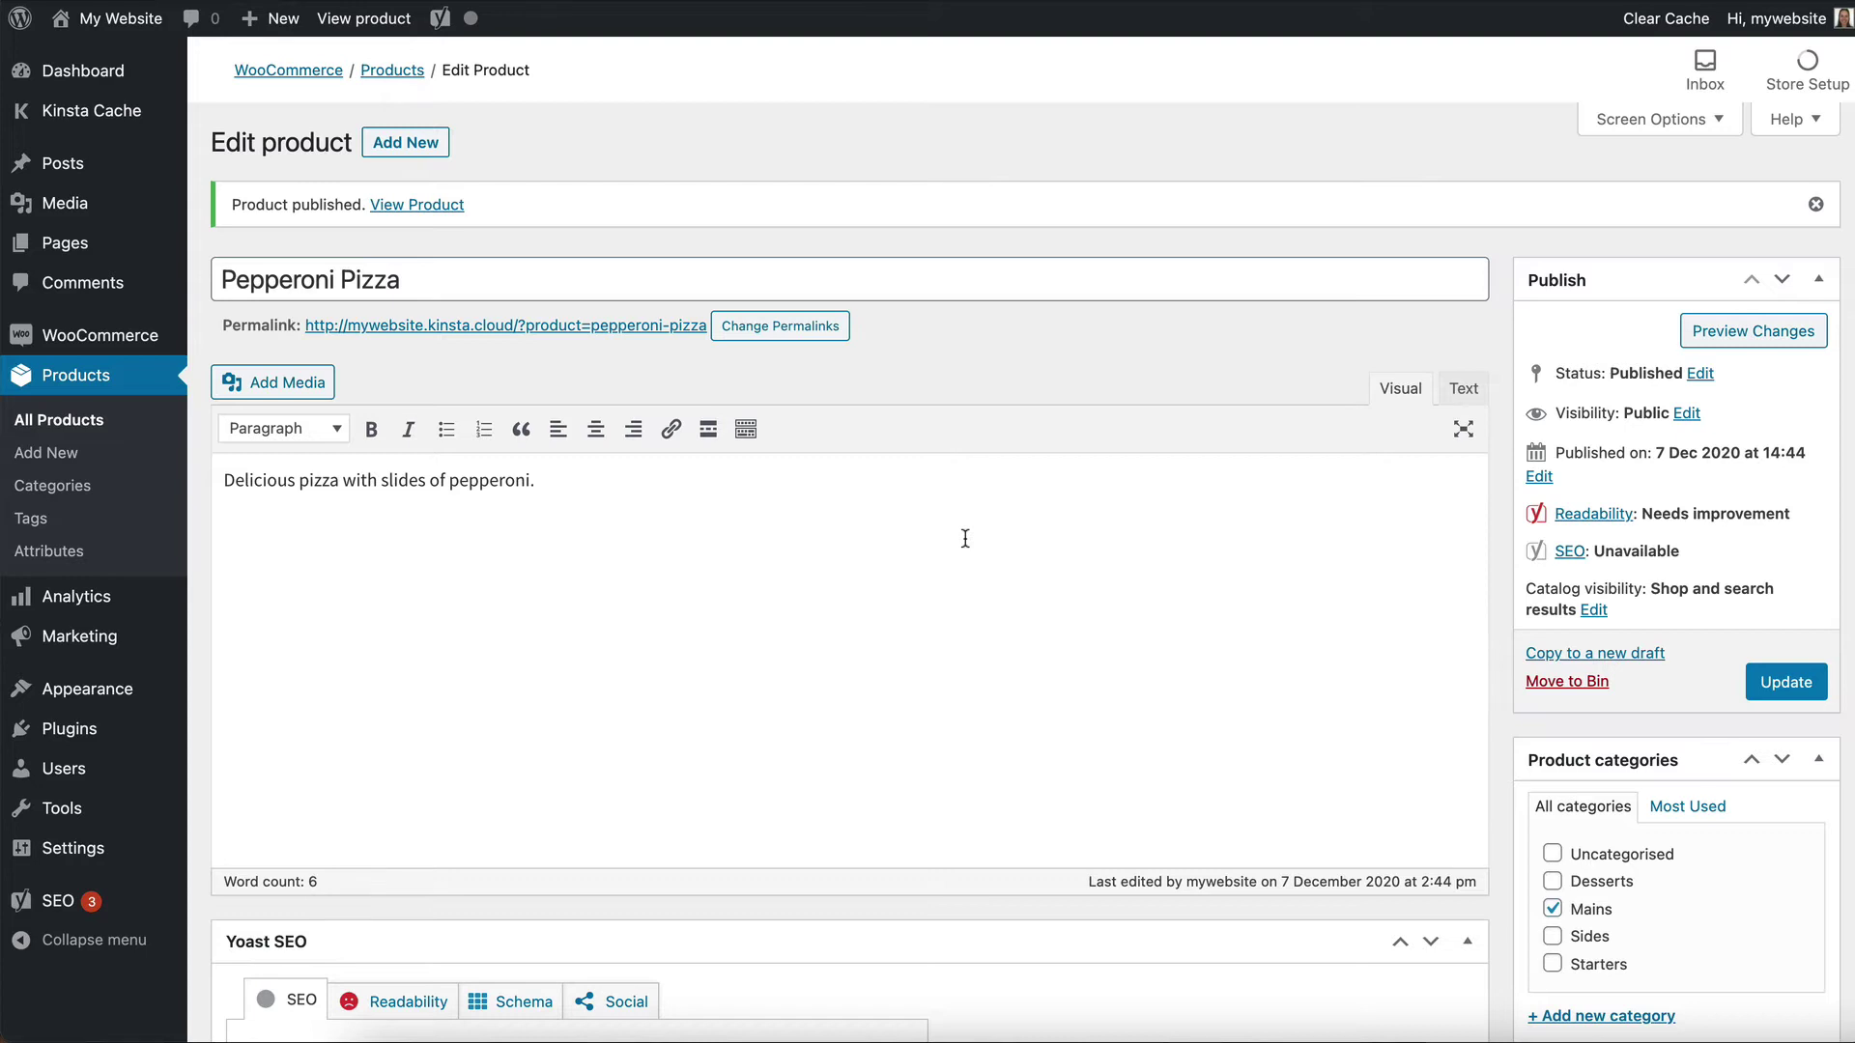
# Add a second custom product attribute named Crust.
pyautogui.scroll(-15, 971, 543)
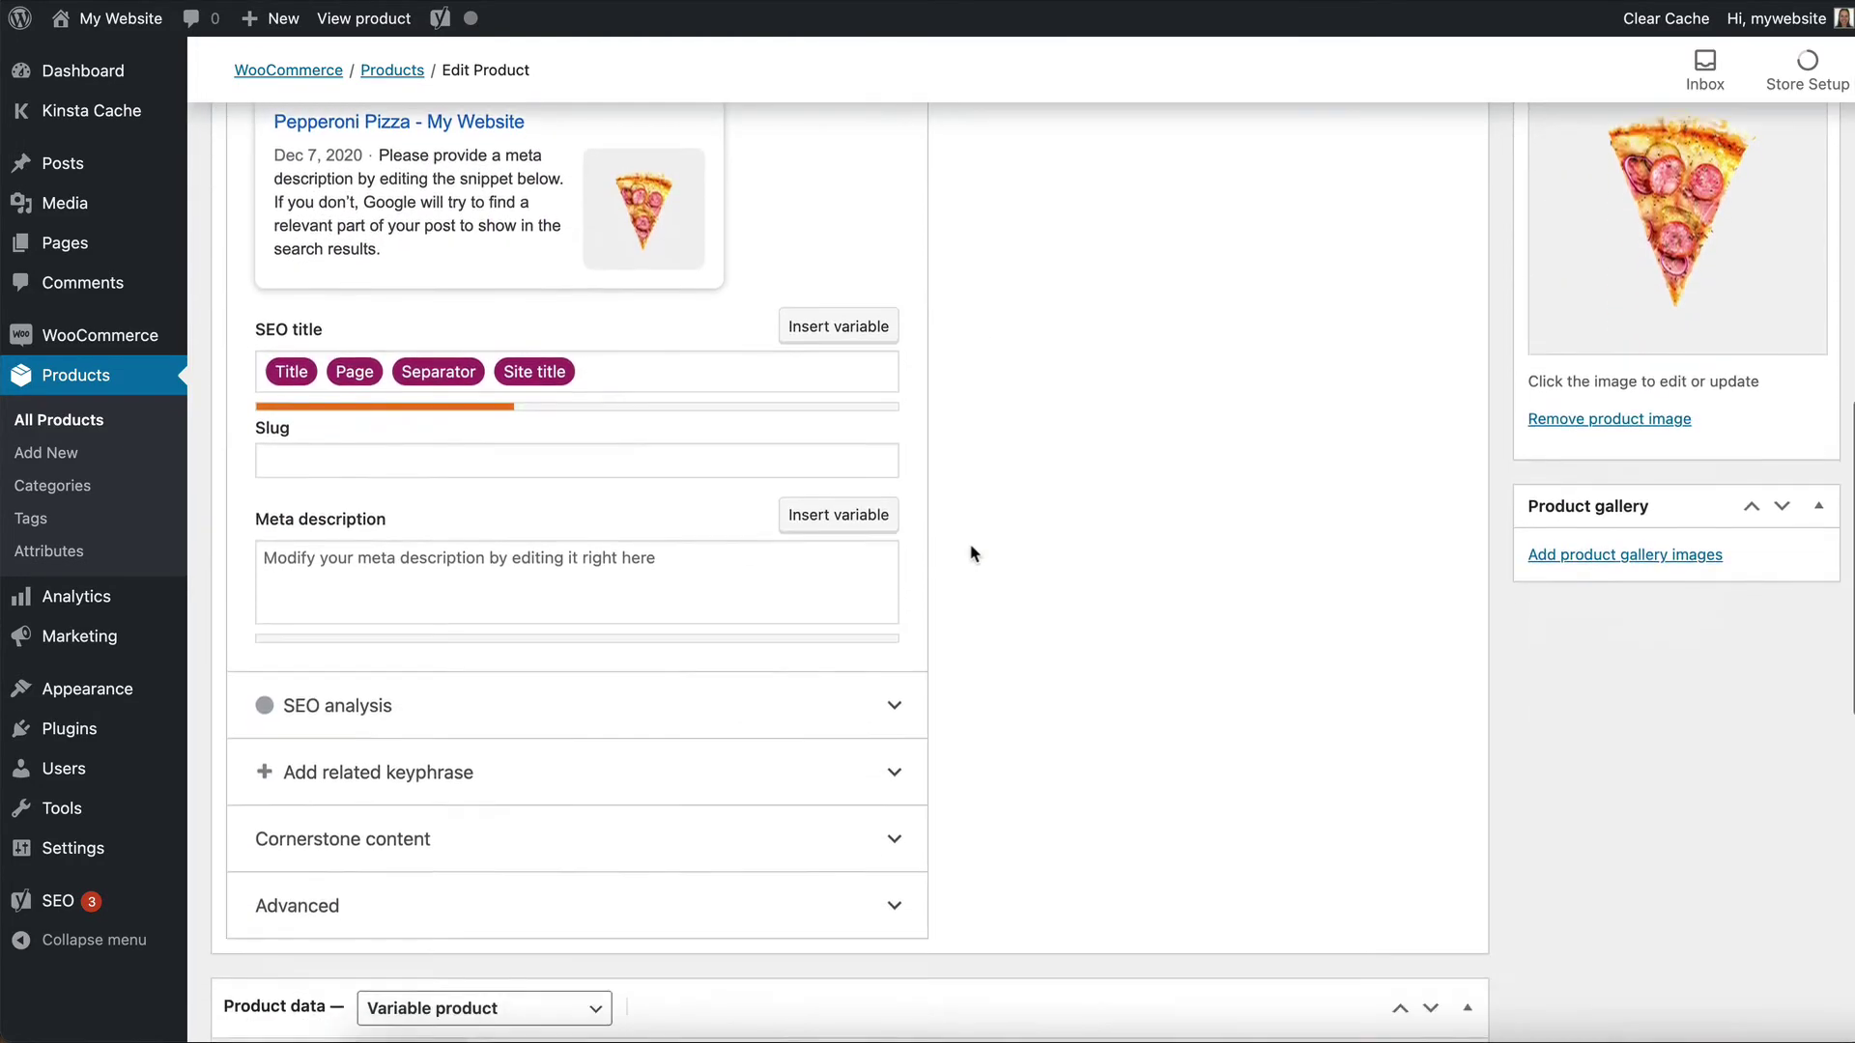
pyautogui.scroll(-5, 970, 547)
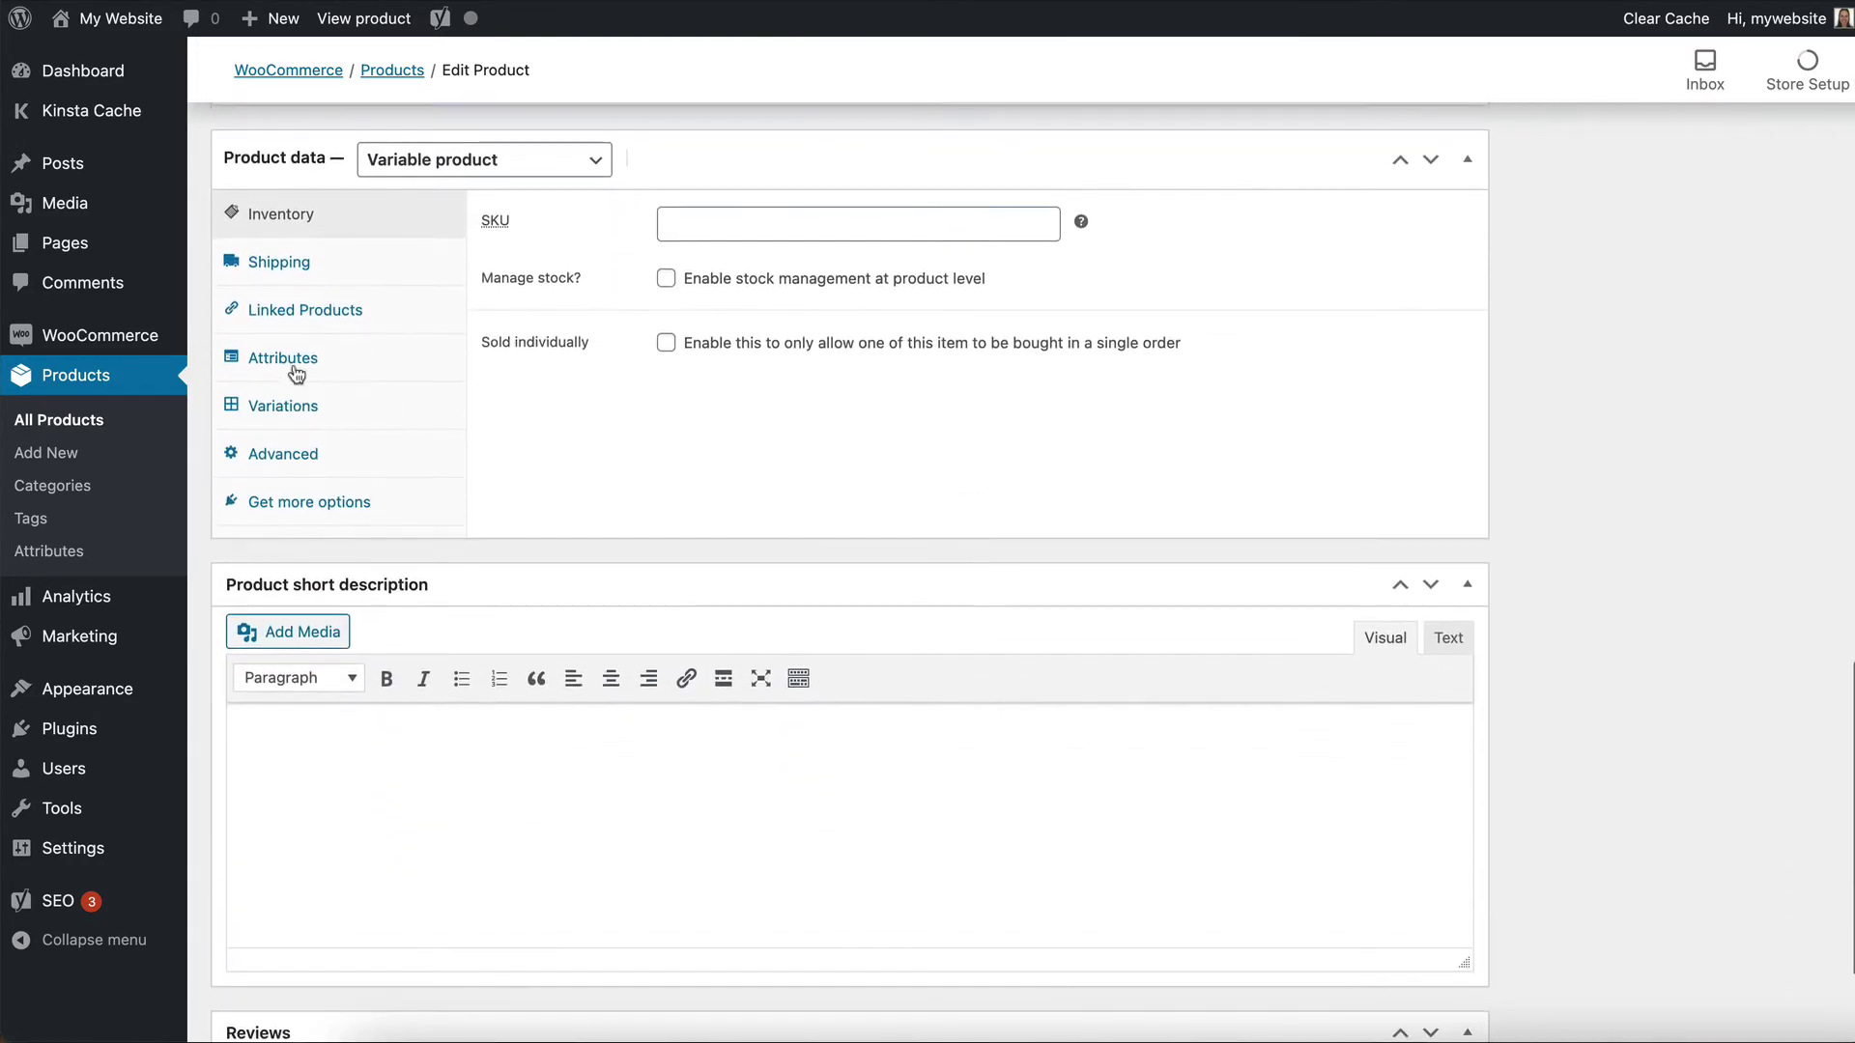
pyautogui.click(302, 361)
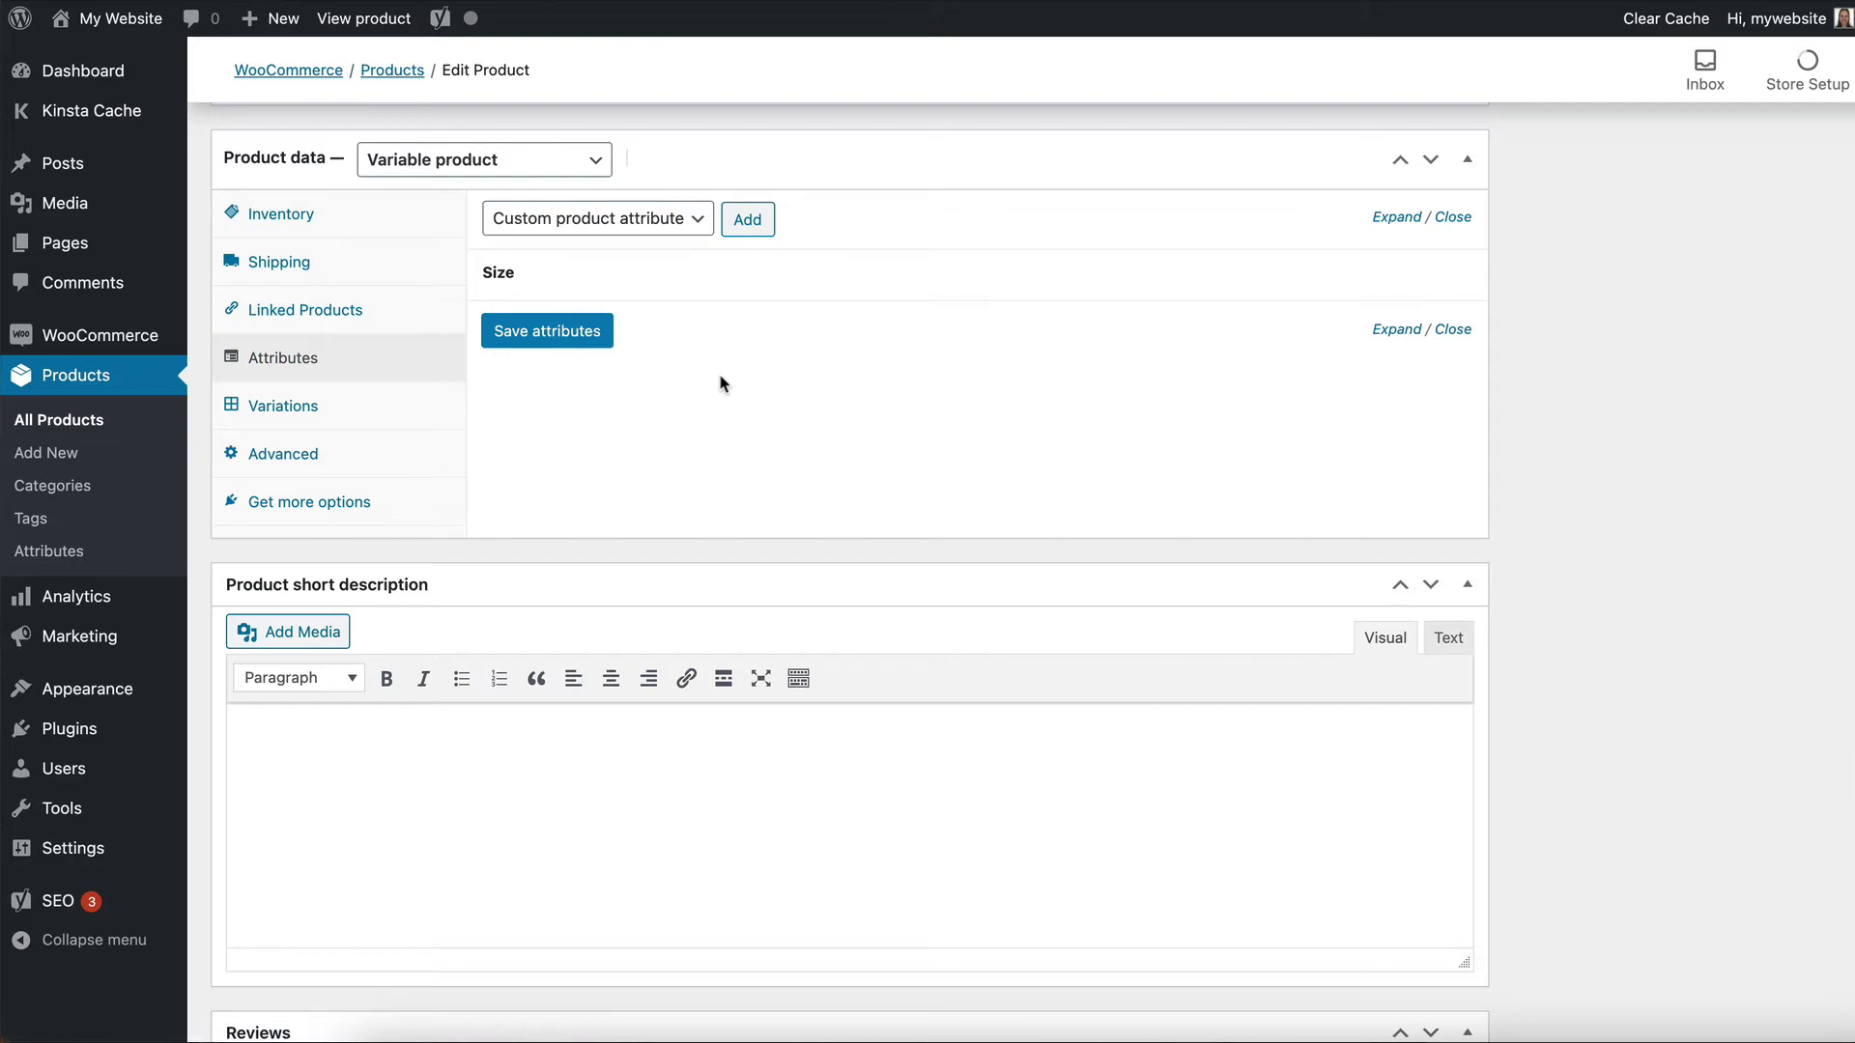
pyautogui.moveTo(679, 286)
pyautogui.click(673, 228)
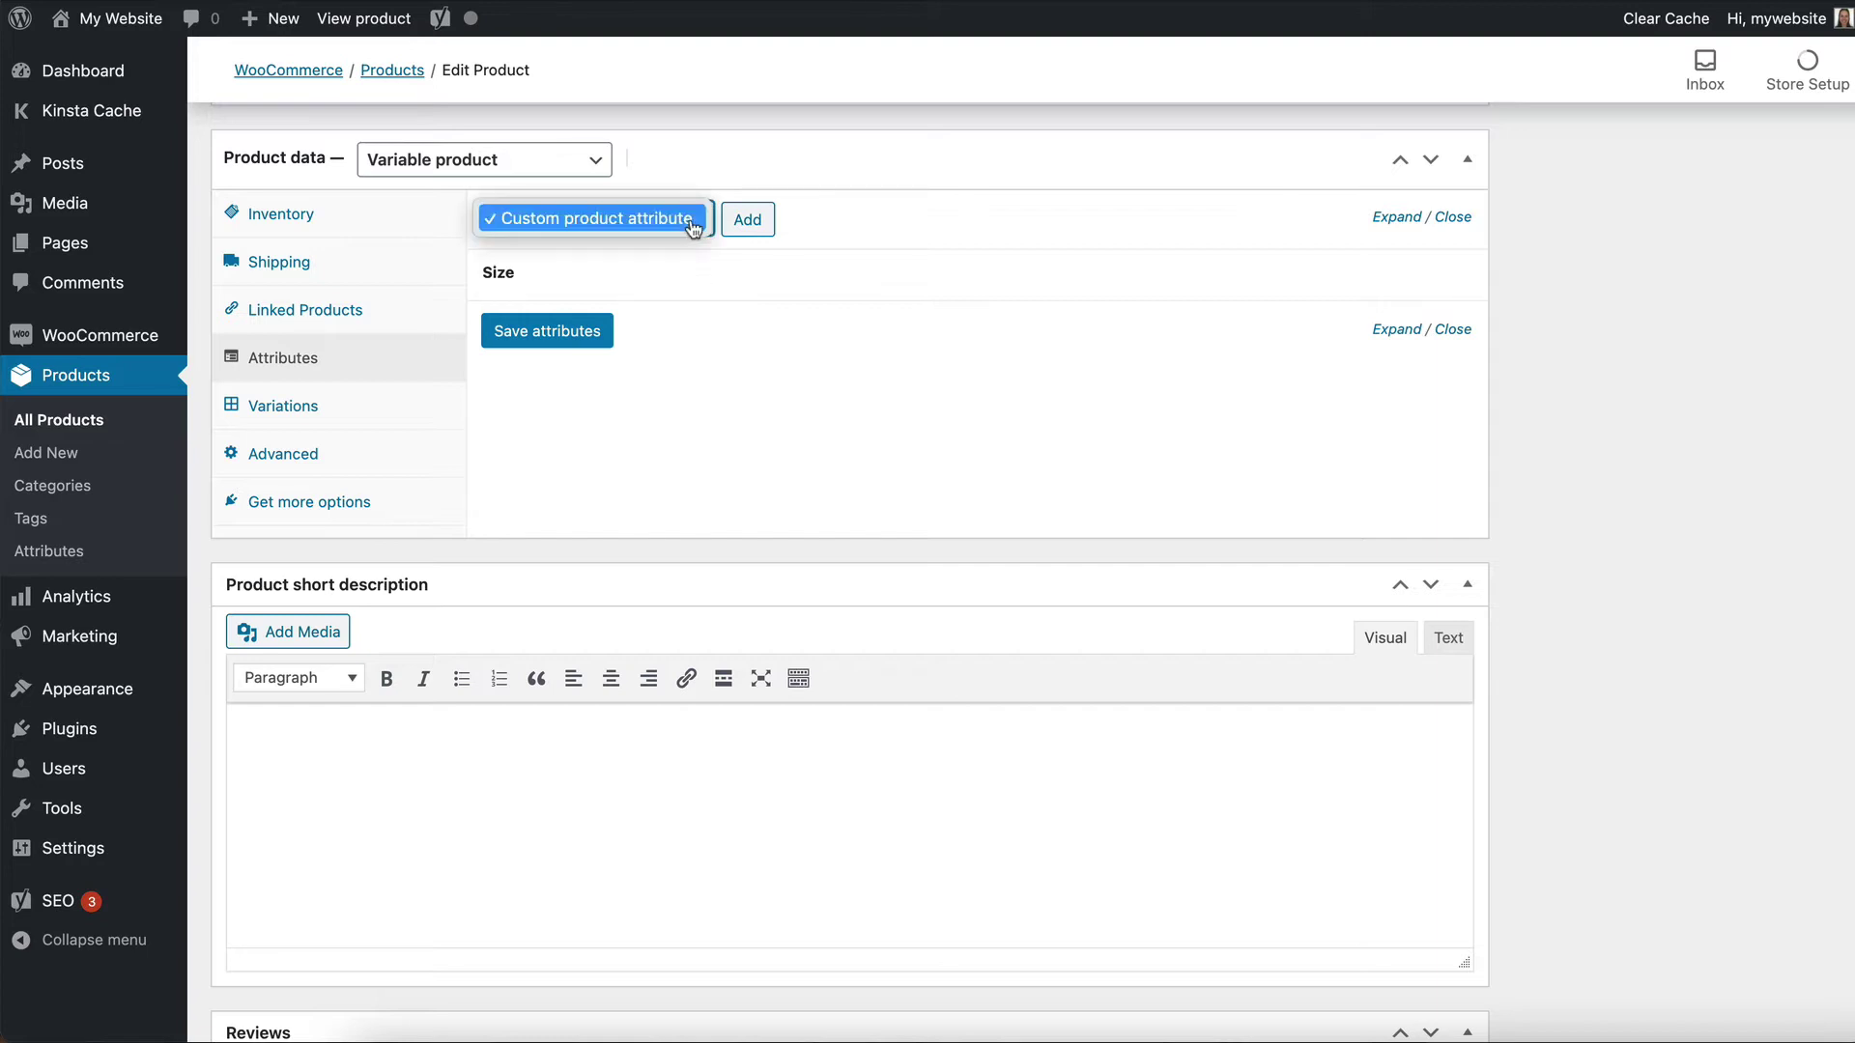
pyautogui.click(673, 221)
pyautogui.click(745, 224)
pyautogui.click(556, 406)
pyautogui.write('Crust')
# Give Crust the values Italian|Deep Pan, hide it from the product page, use it for variations, and save.
pyautogui.click(793, 433)
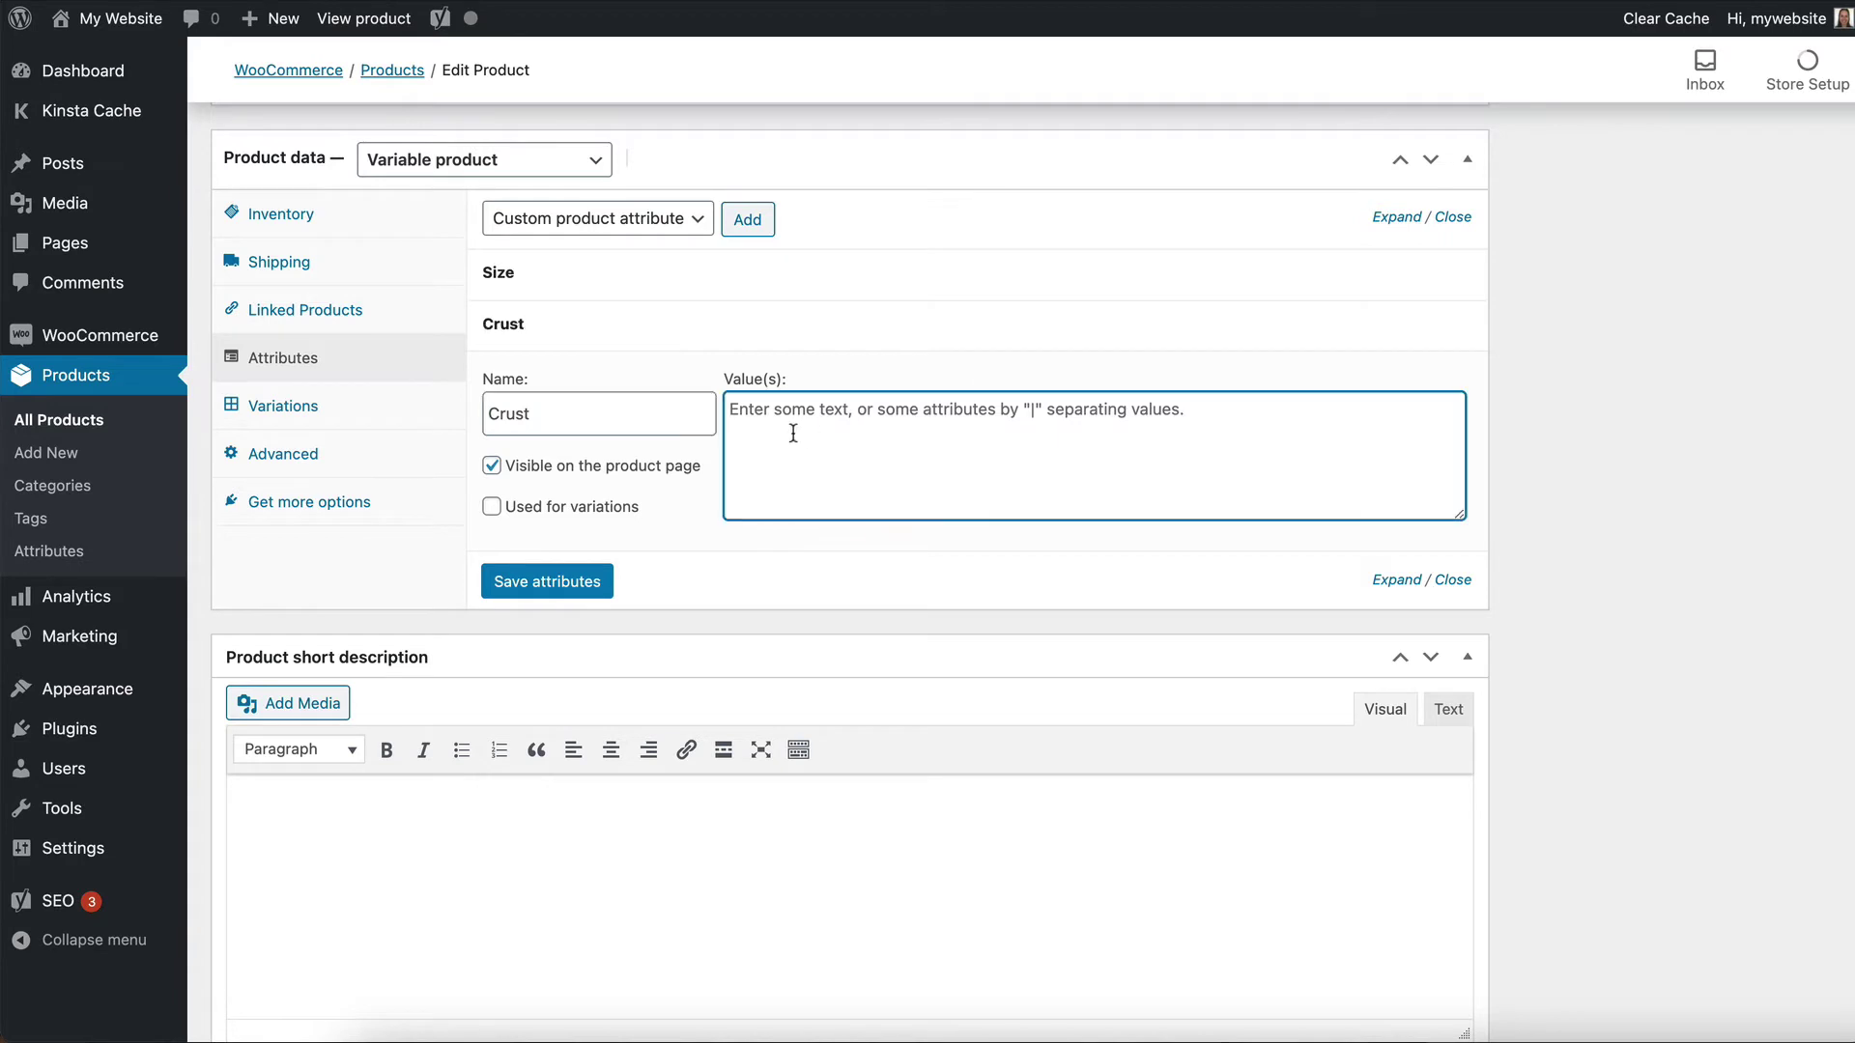
pyautogui.write('Italian|')
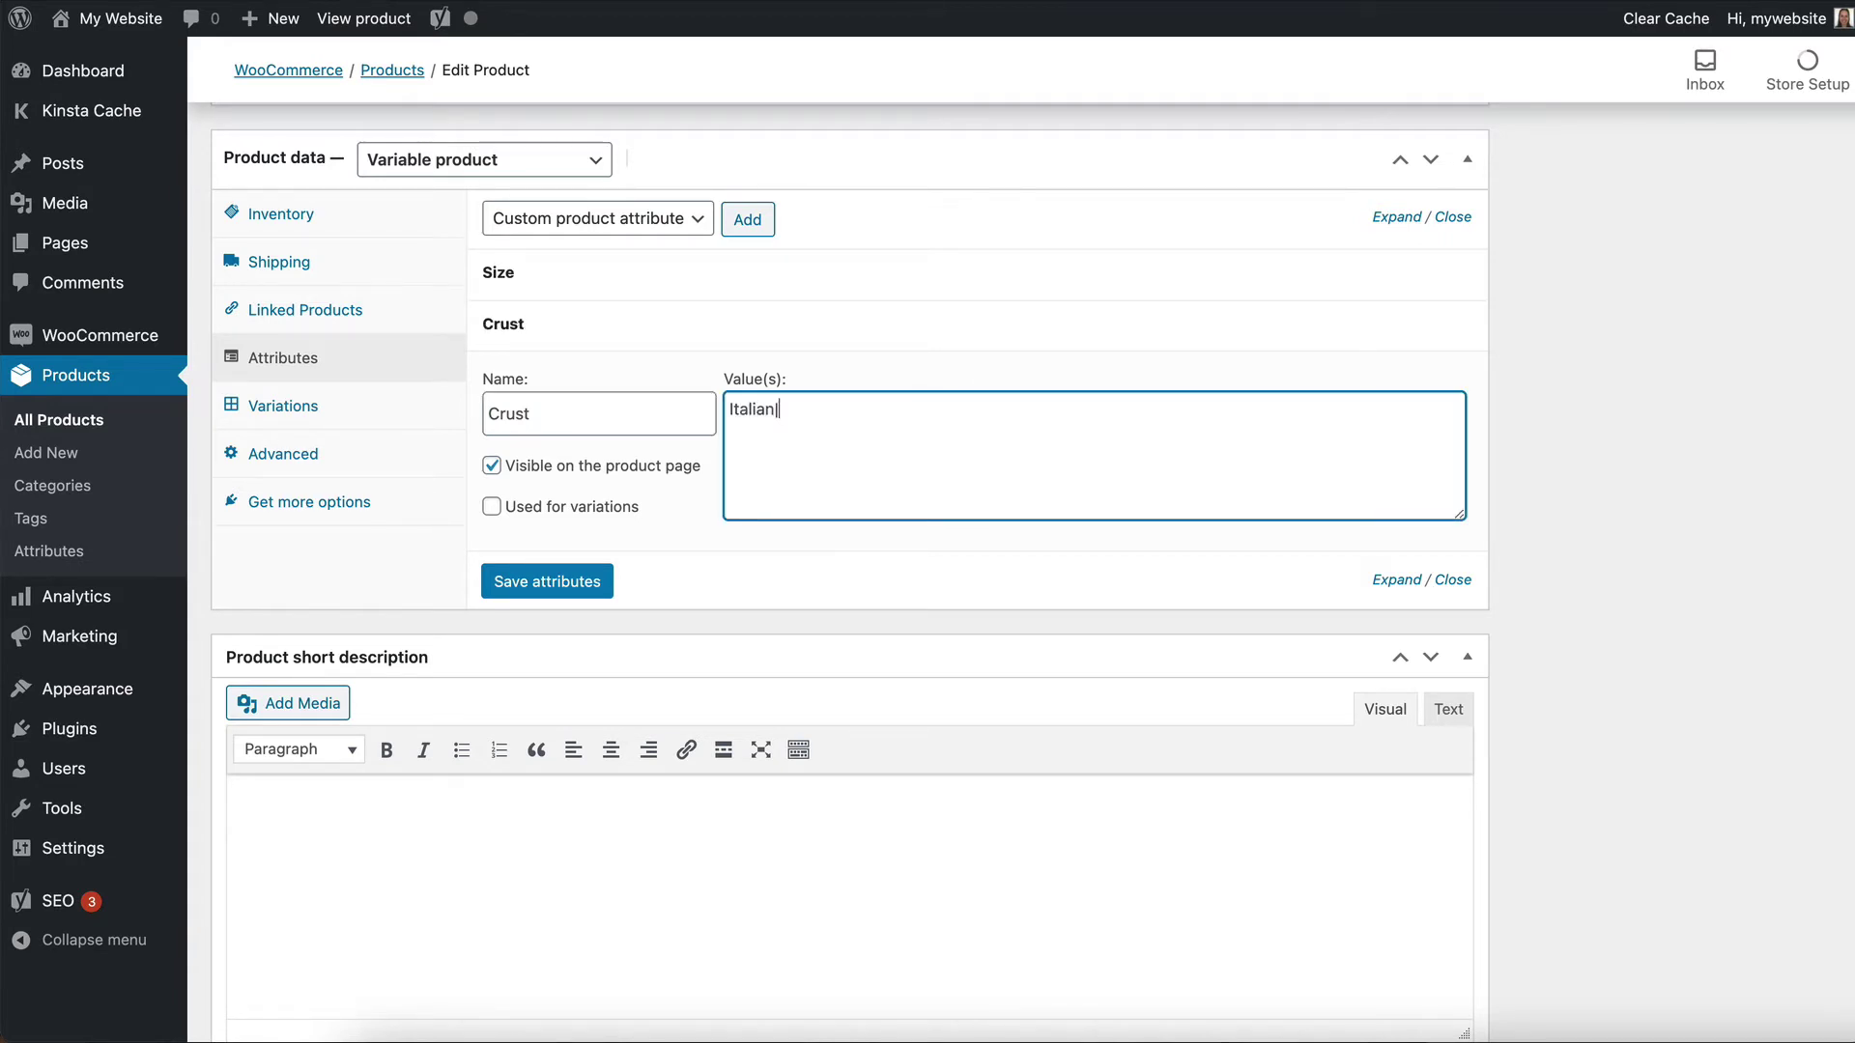
pyautogui.write('Deep Pan')
pyautogui.click(492, 466)
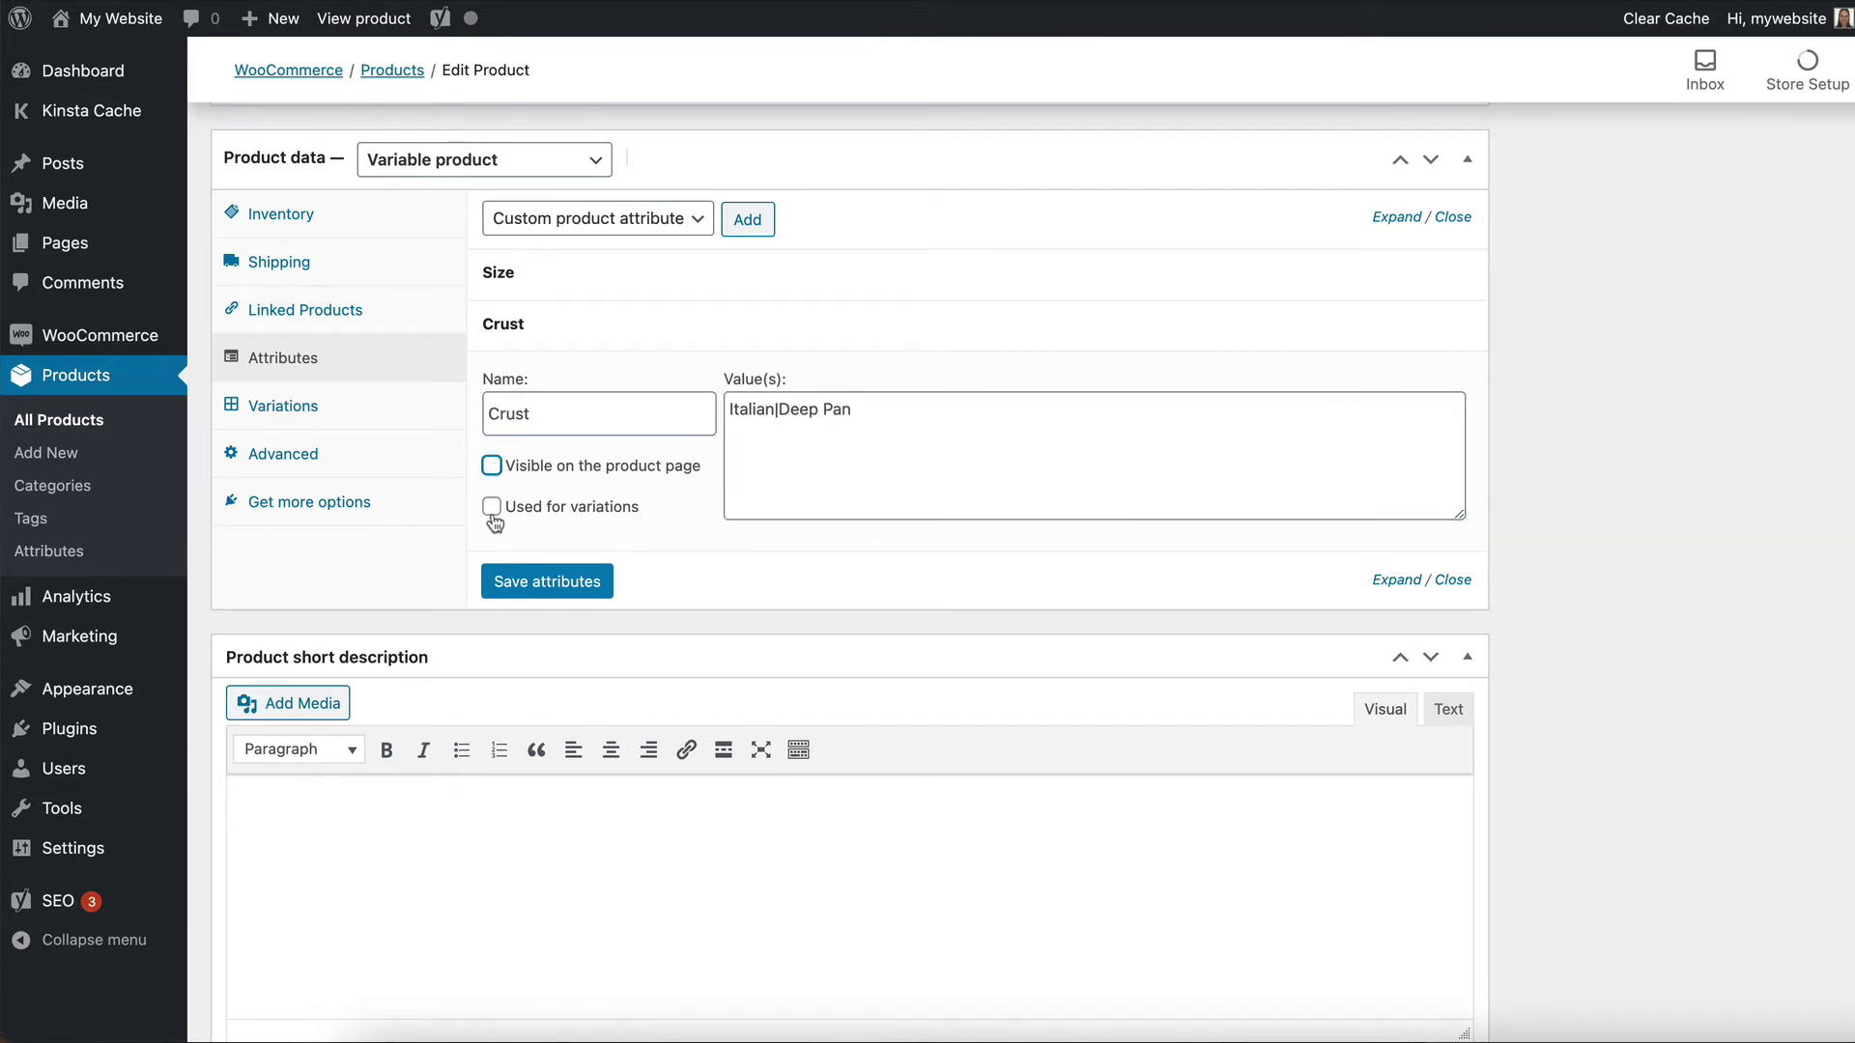
pyautogui.click(491, 509)
pyautogui.click(556, 581)
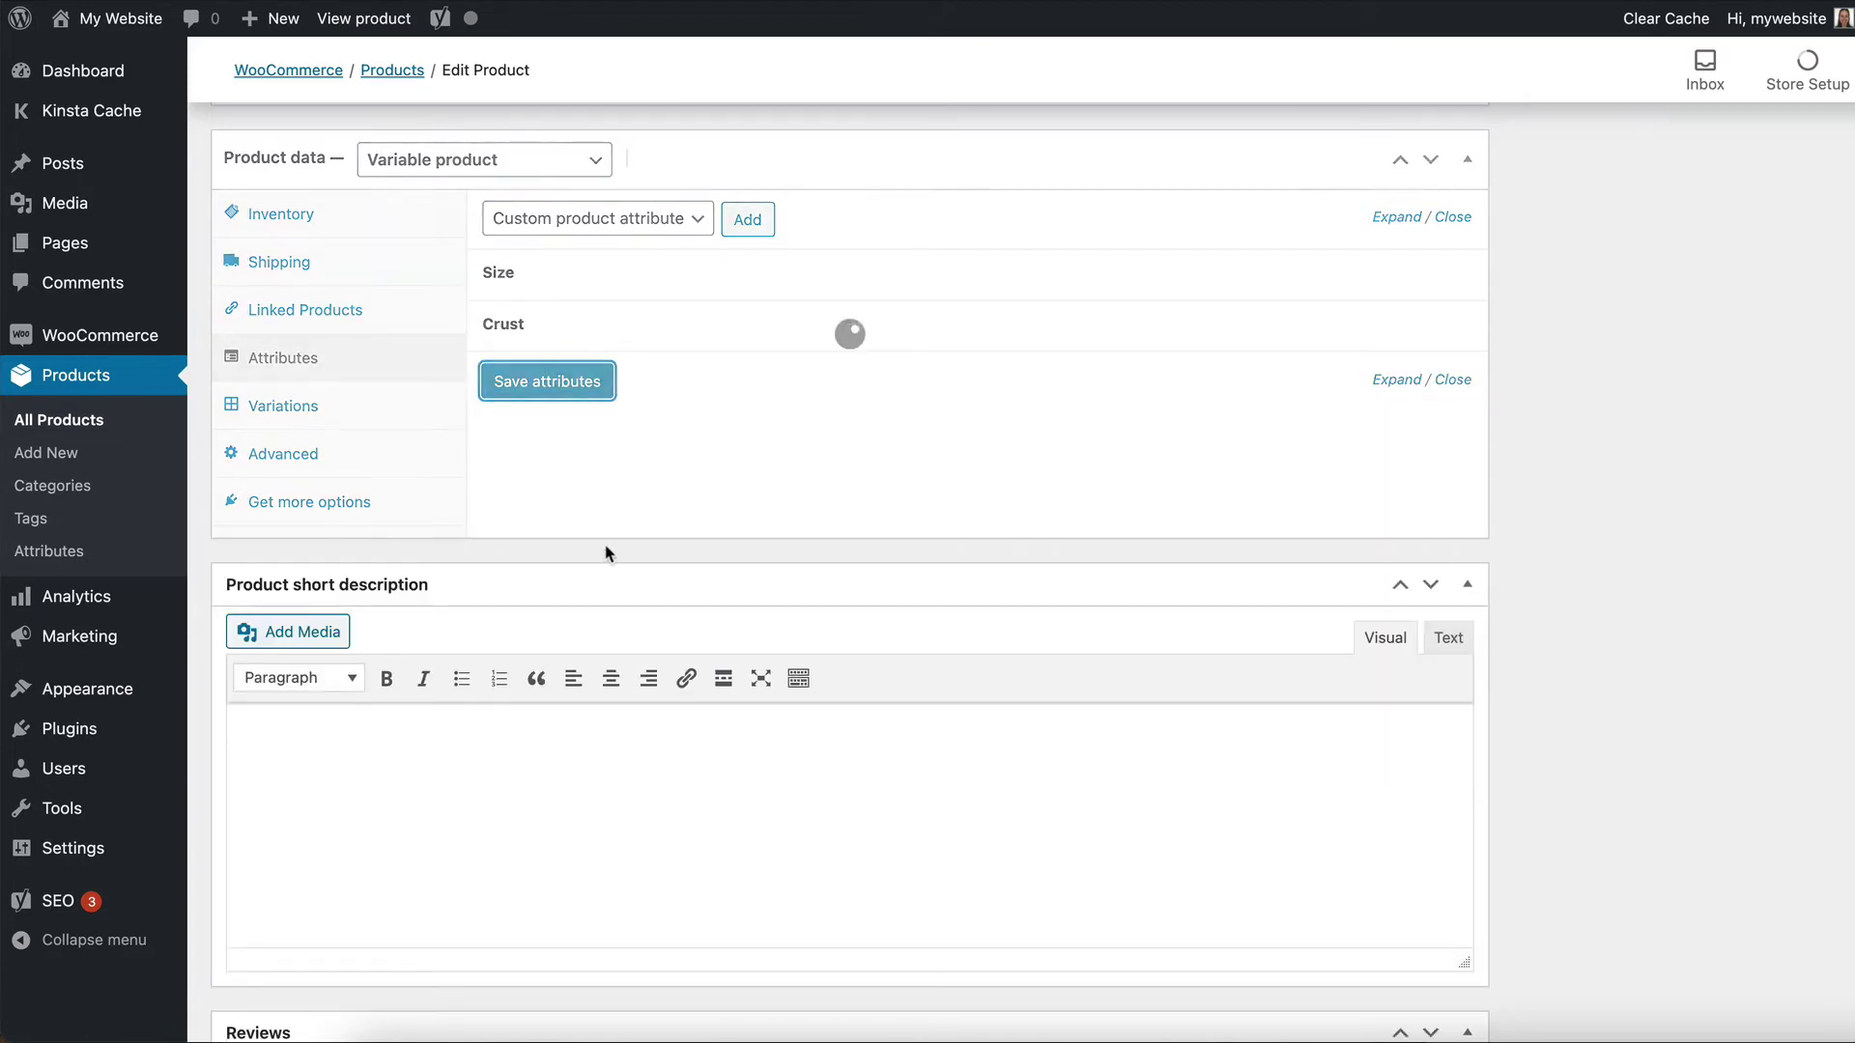
# Create variations from all attributes, confirming the four new size–crust variations.
pyautogui.click(274, 409)
pyautogui.click(809, 288)
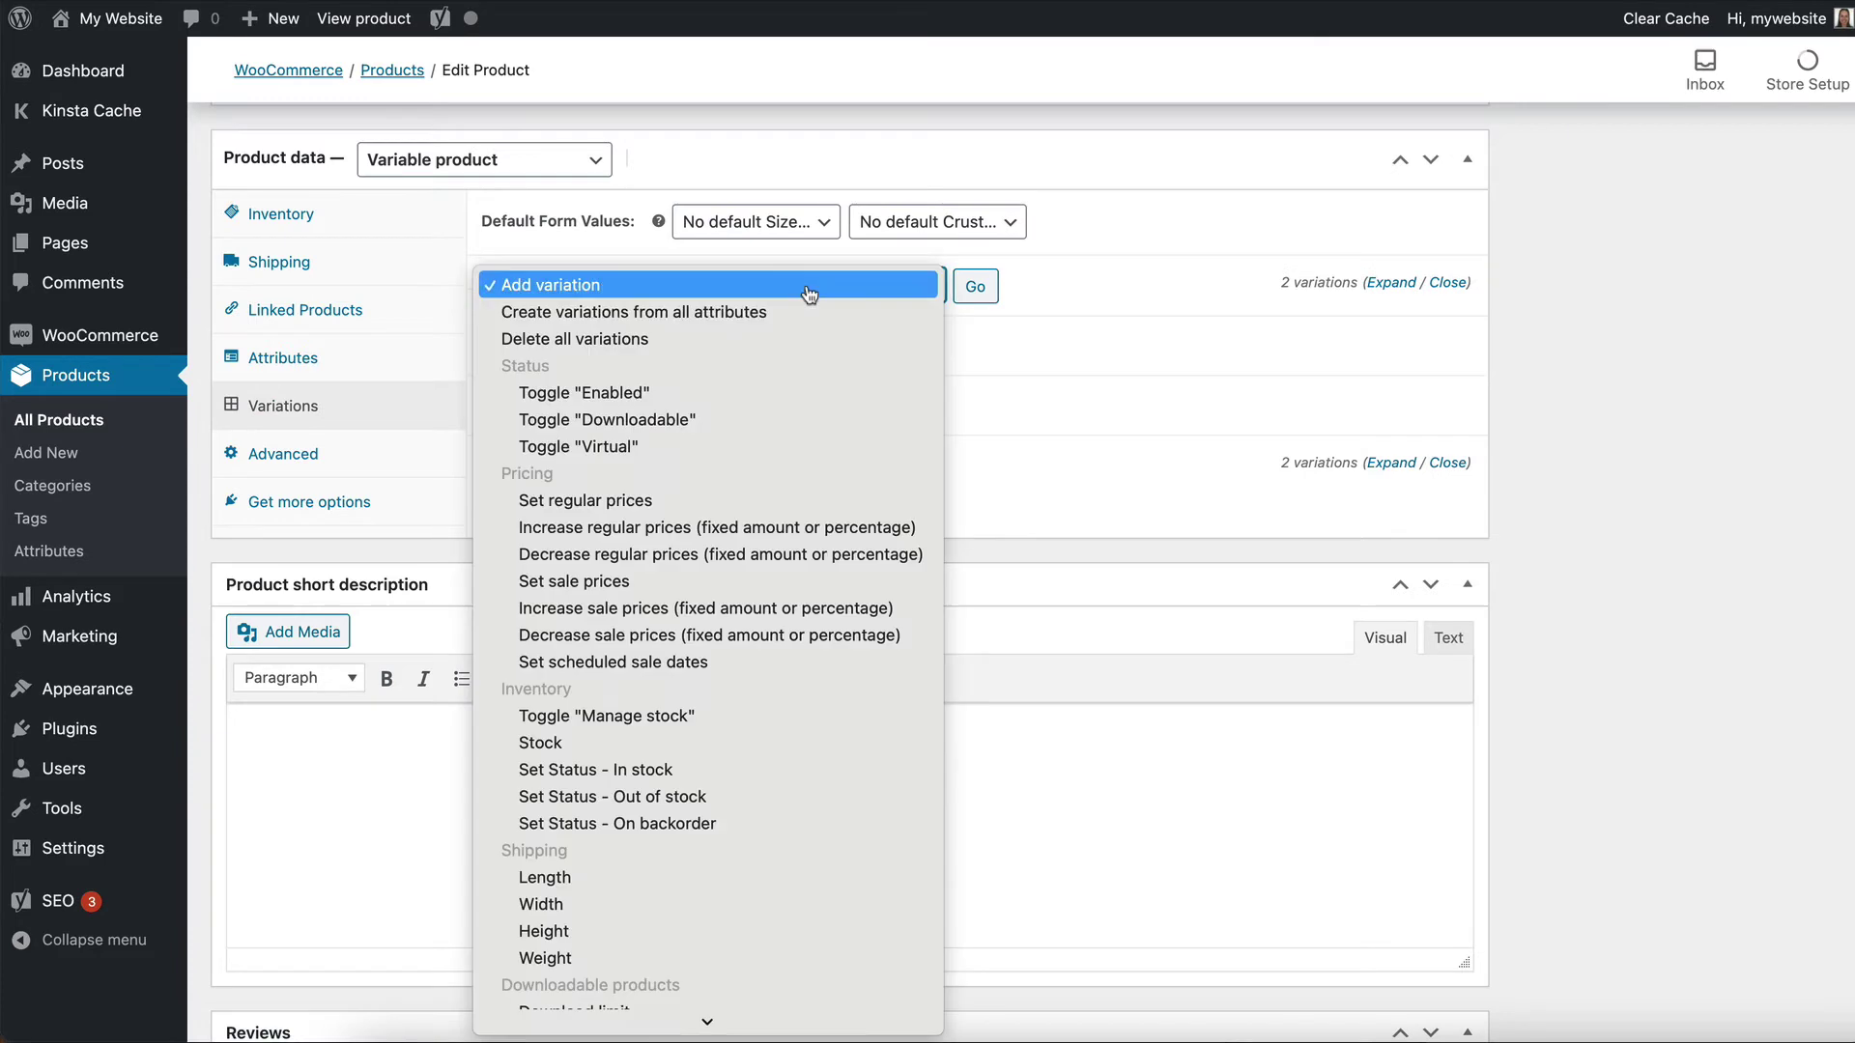
pyautogui.click(742, 317)
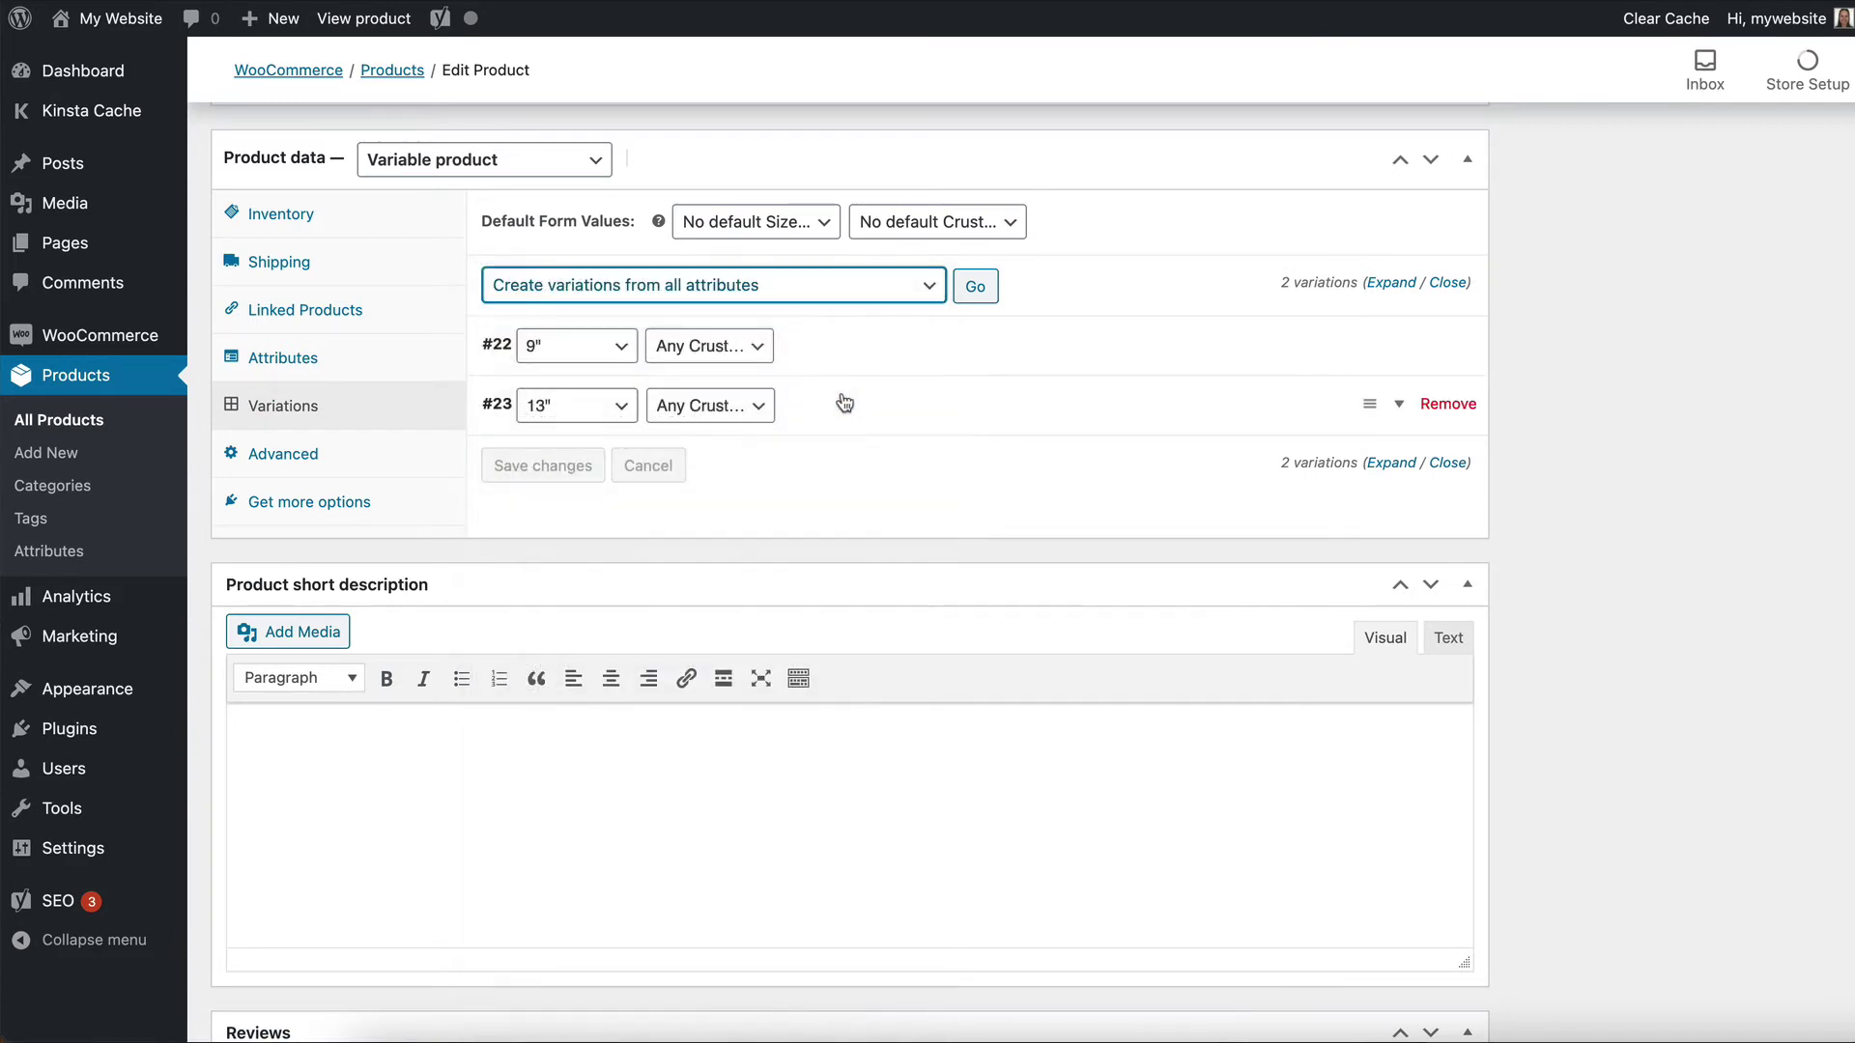
pyautogui.click(976, 287)
pyautogui.click(1138, 158)
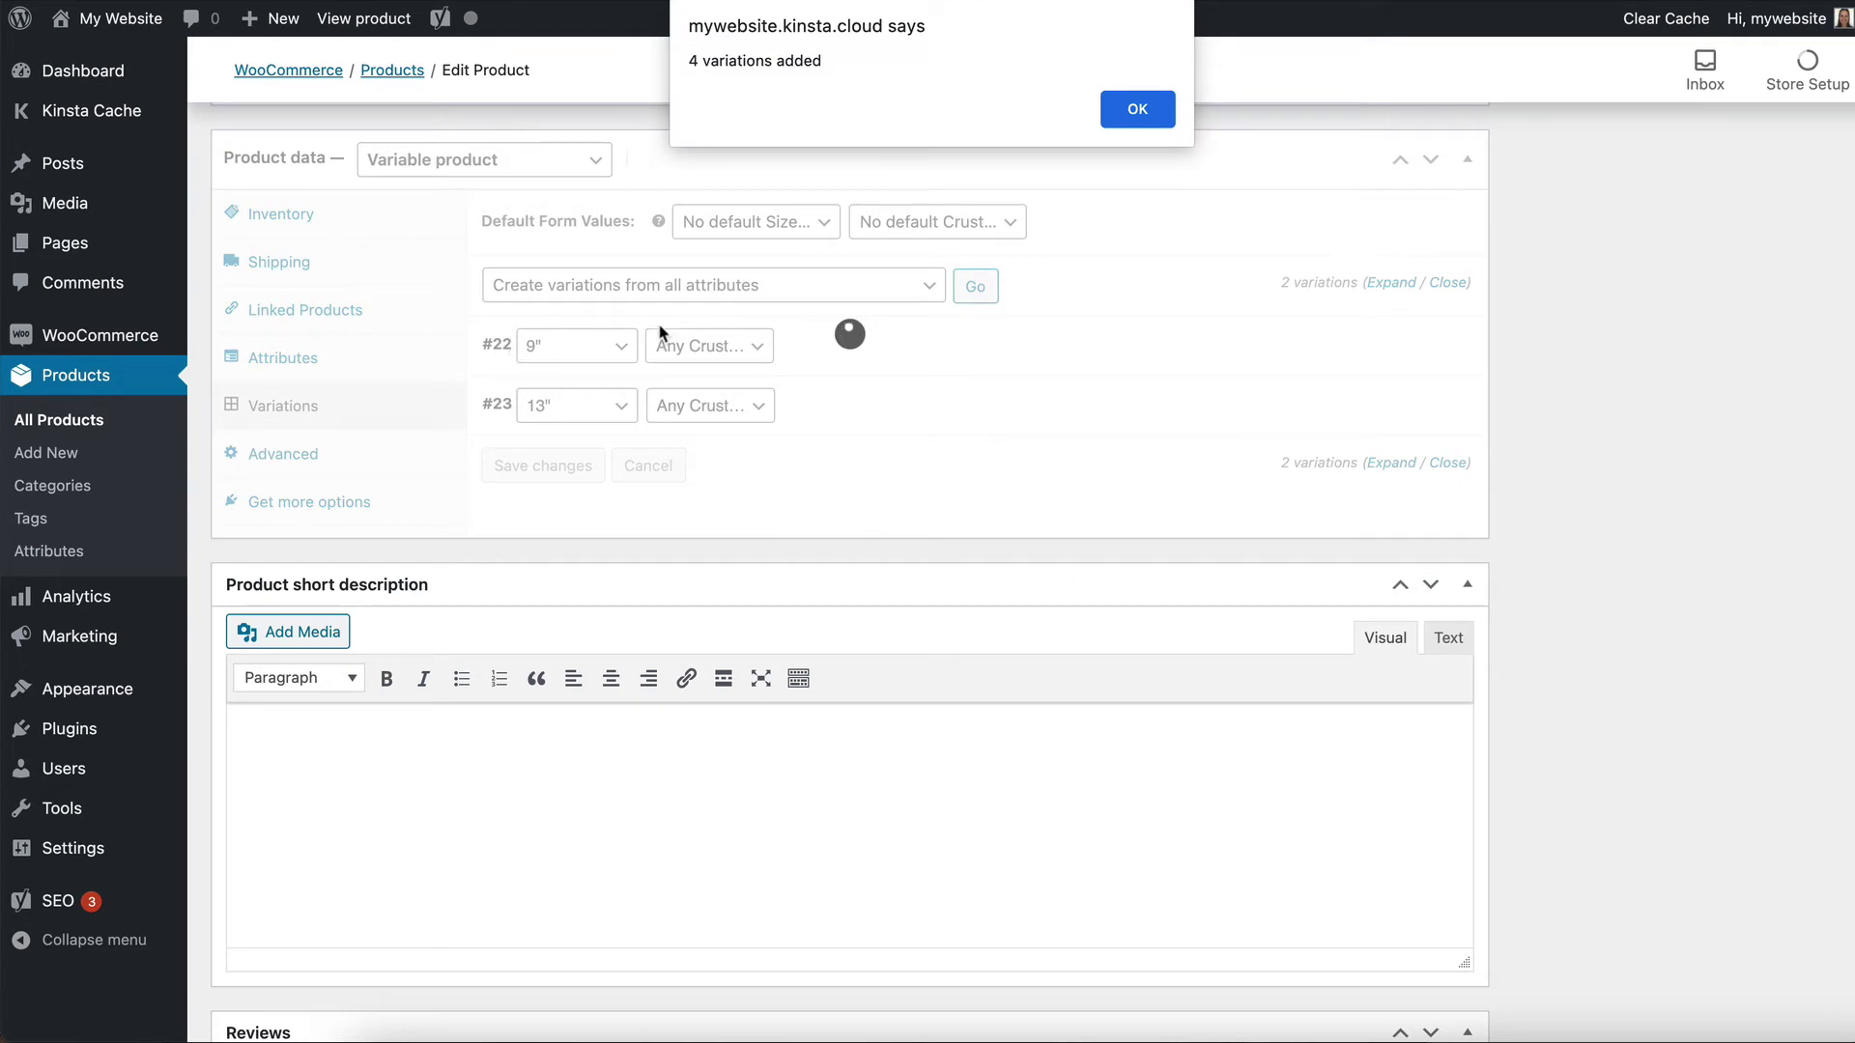
pyautogui.click(1116, 107)
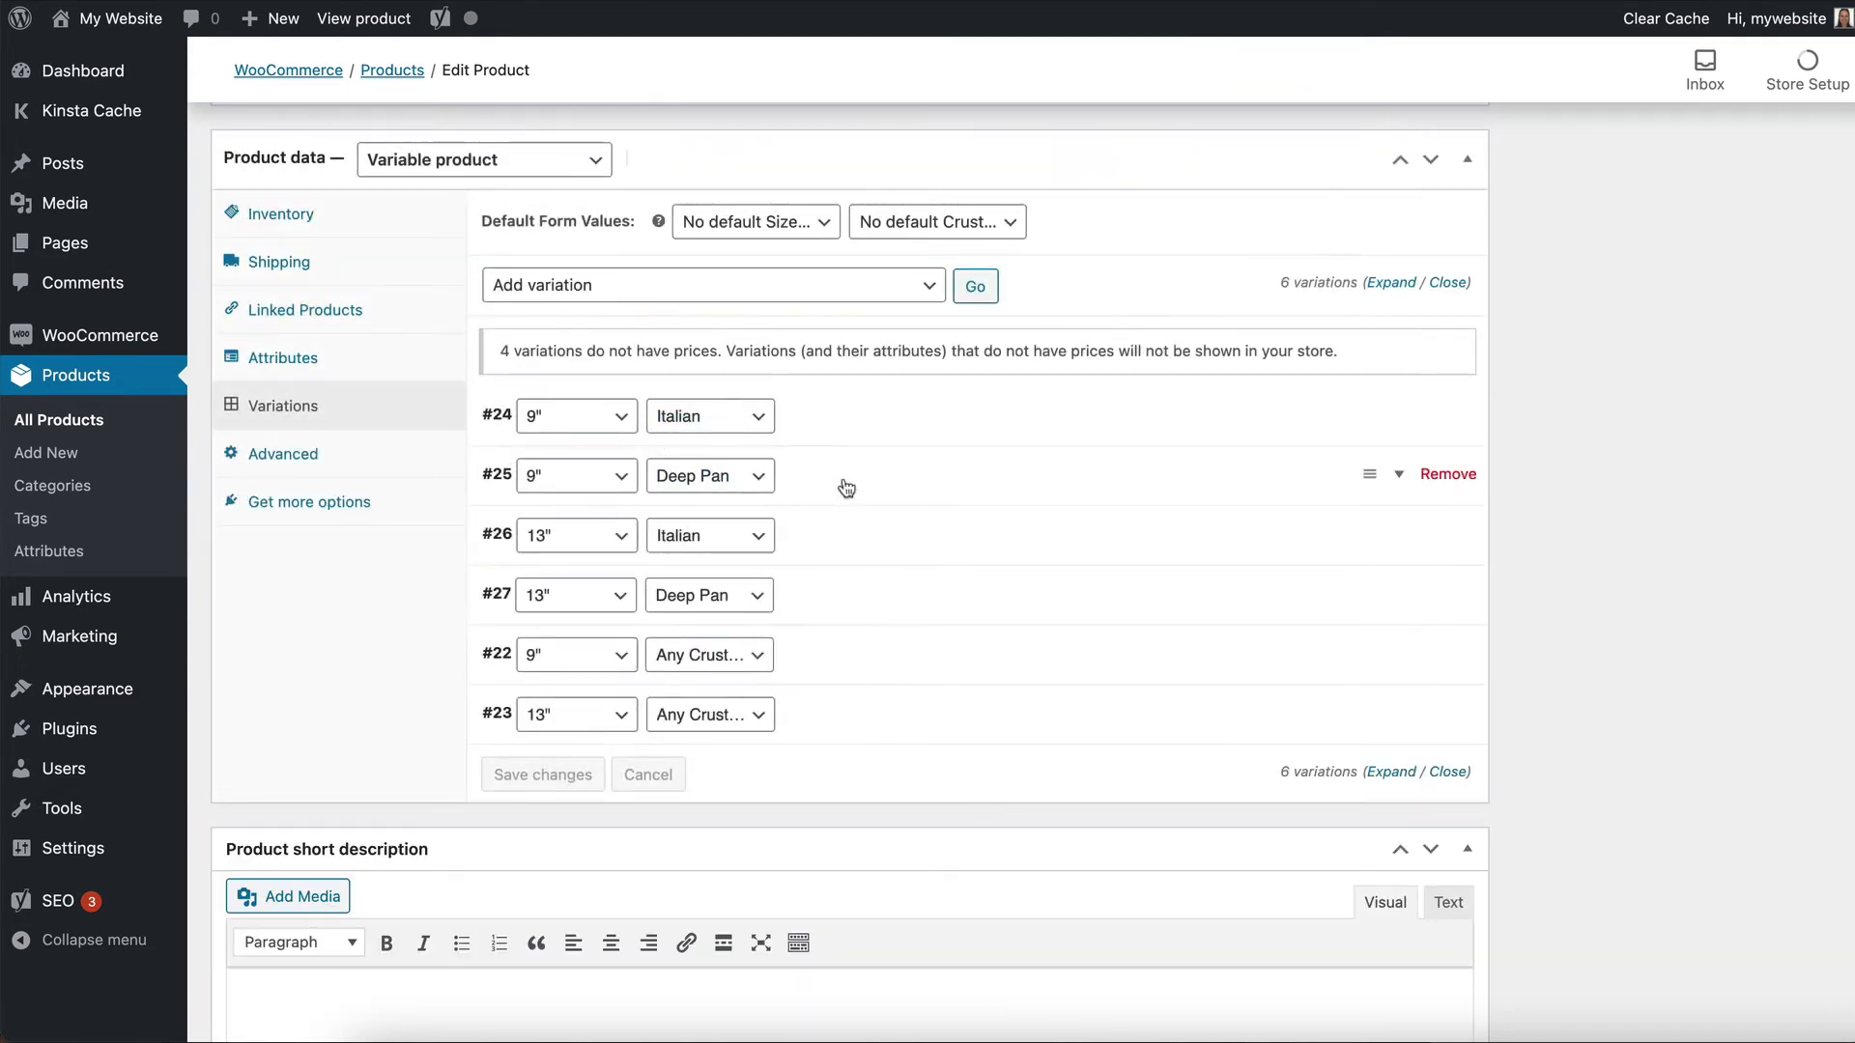
pyautogui.scroll(-2, 896, 510)
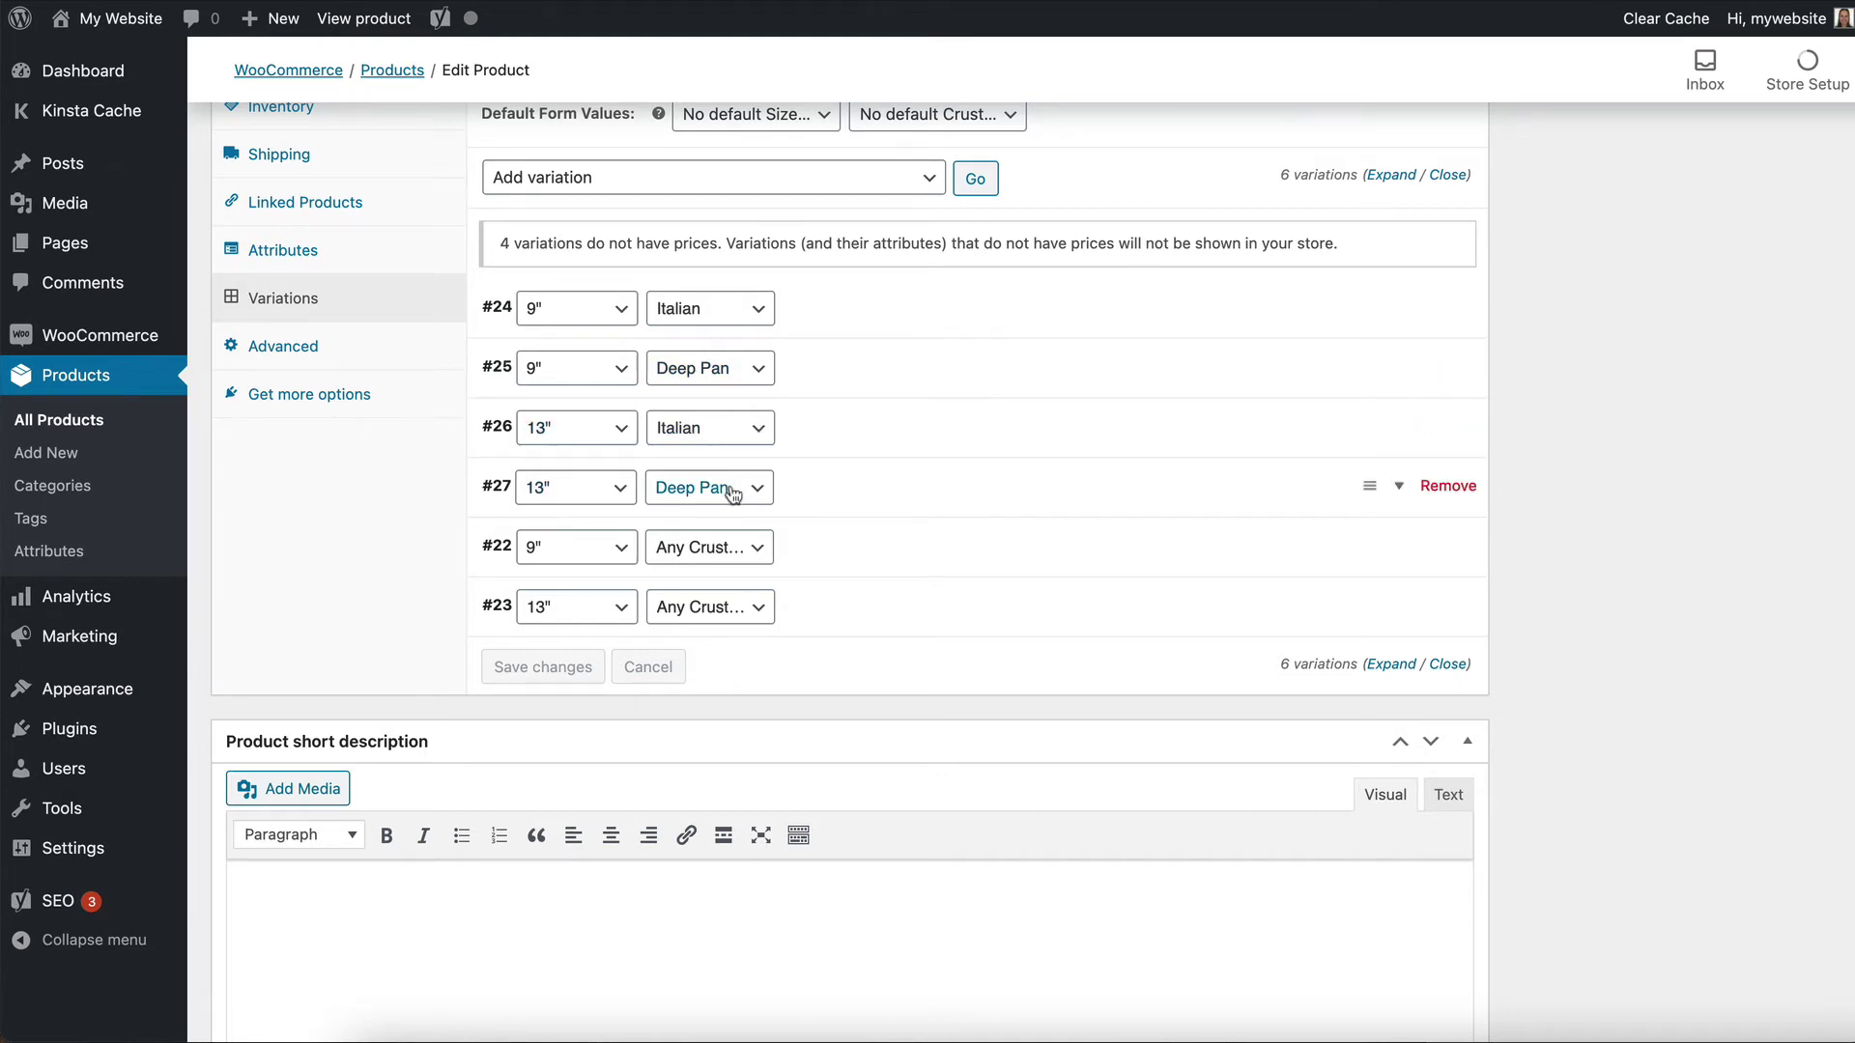
# Remove the any-crust variations #22 and #23.
pyautogui.click(1449, 547)
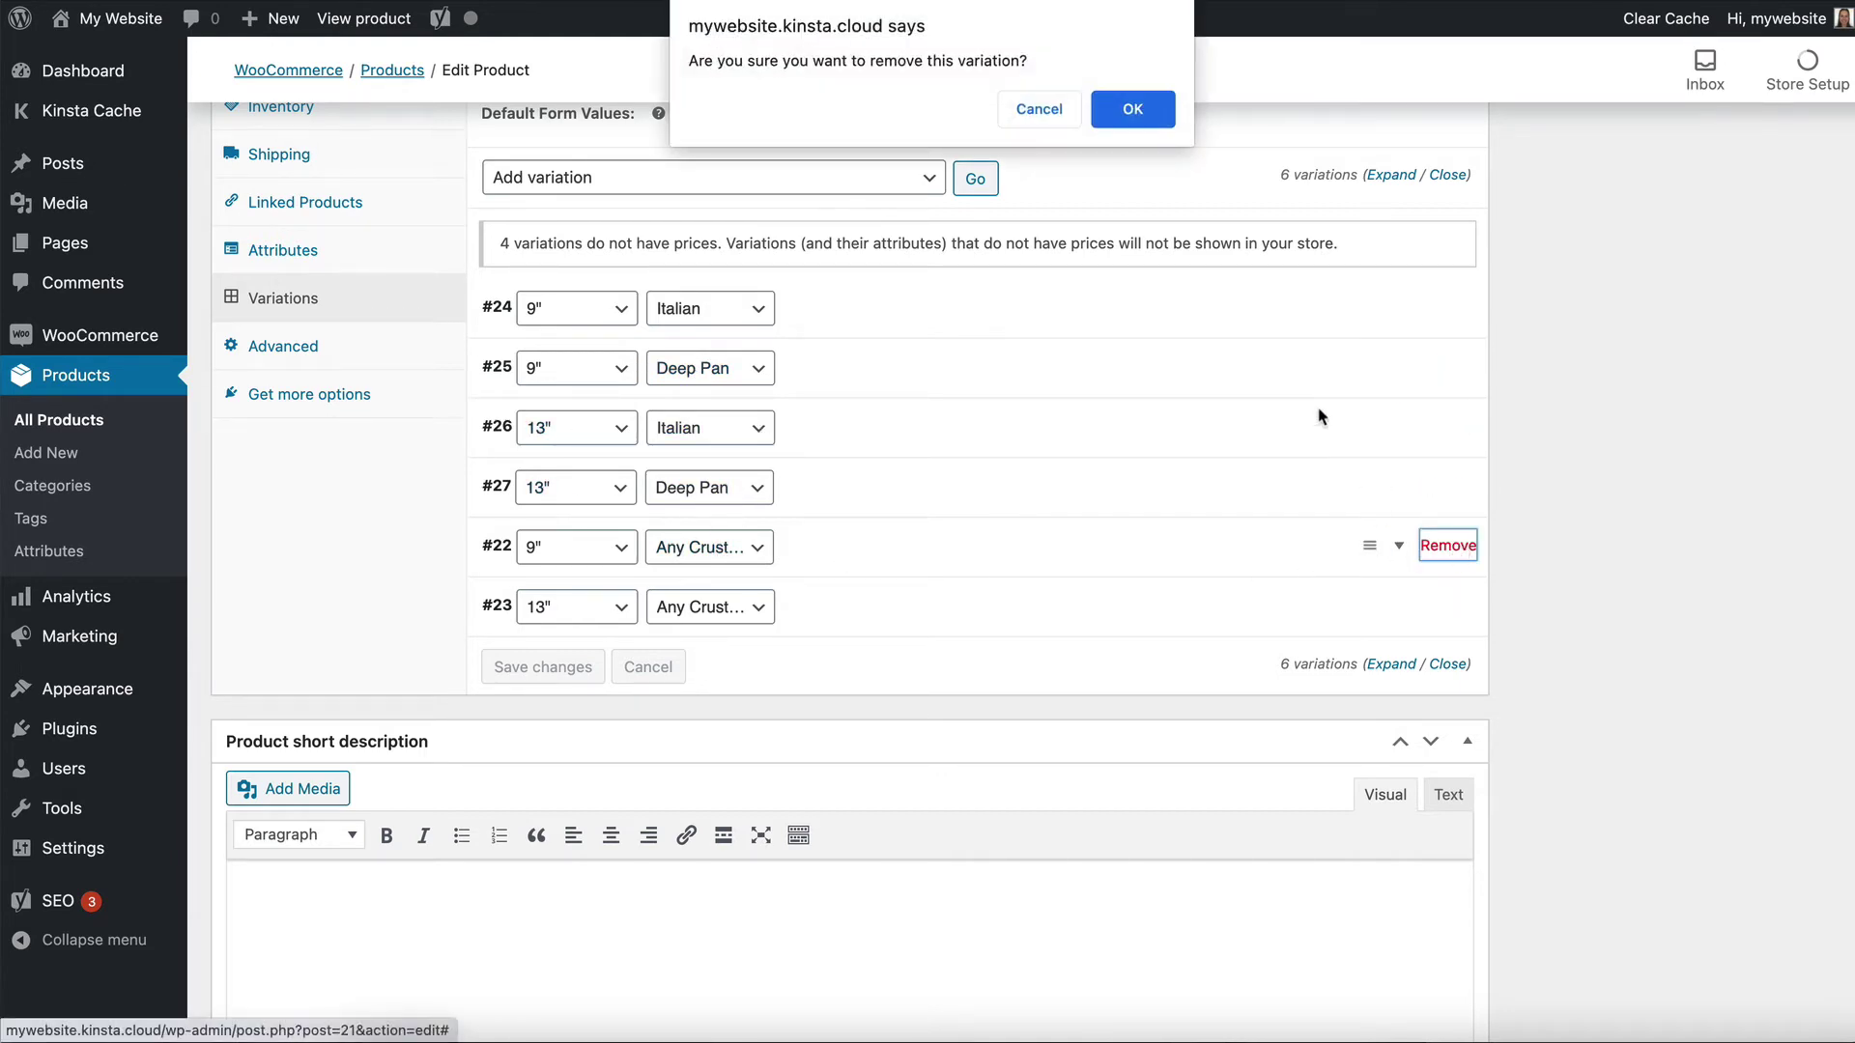
pyautogui.click(1132, 109)
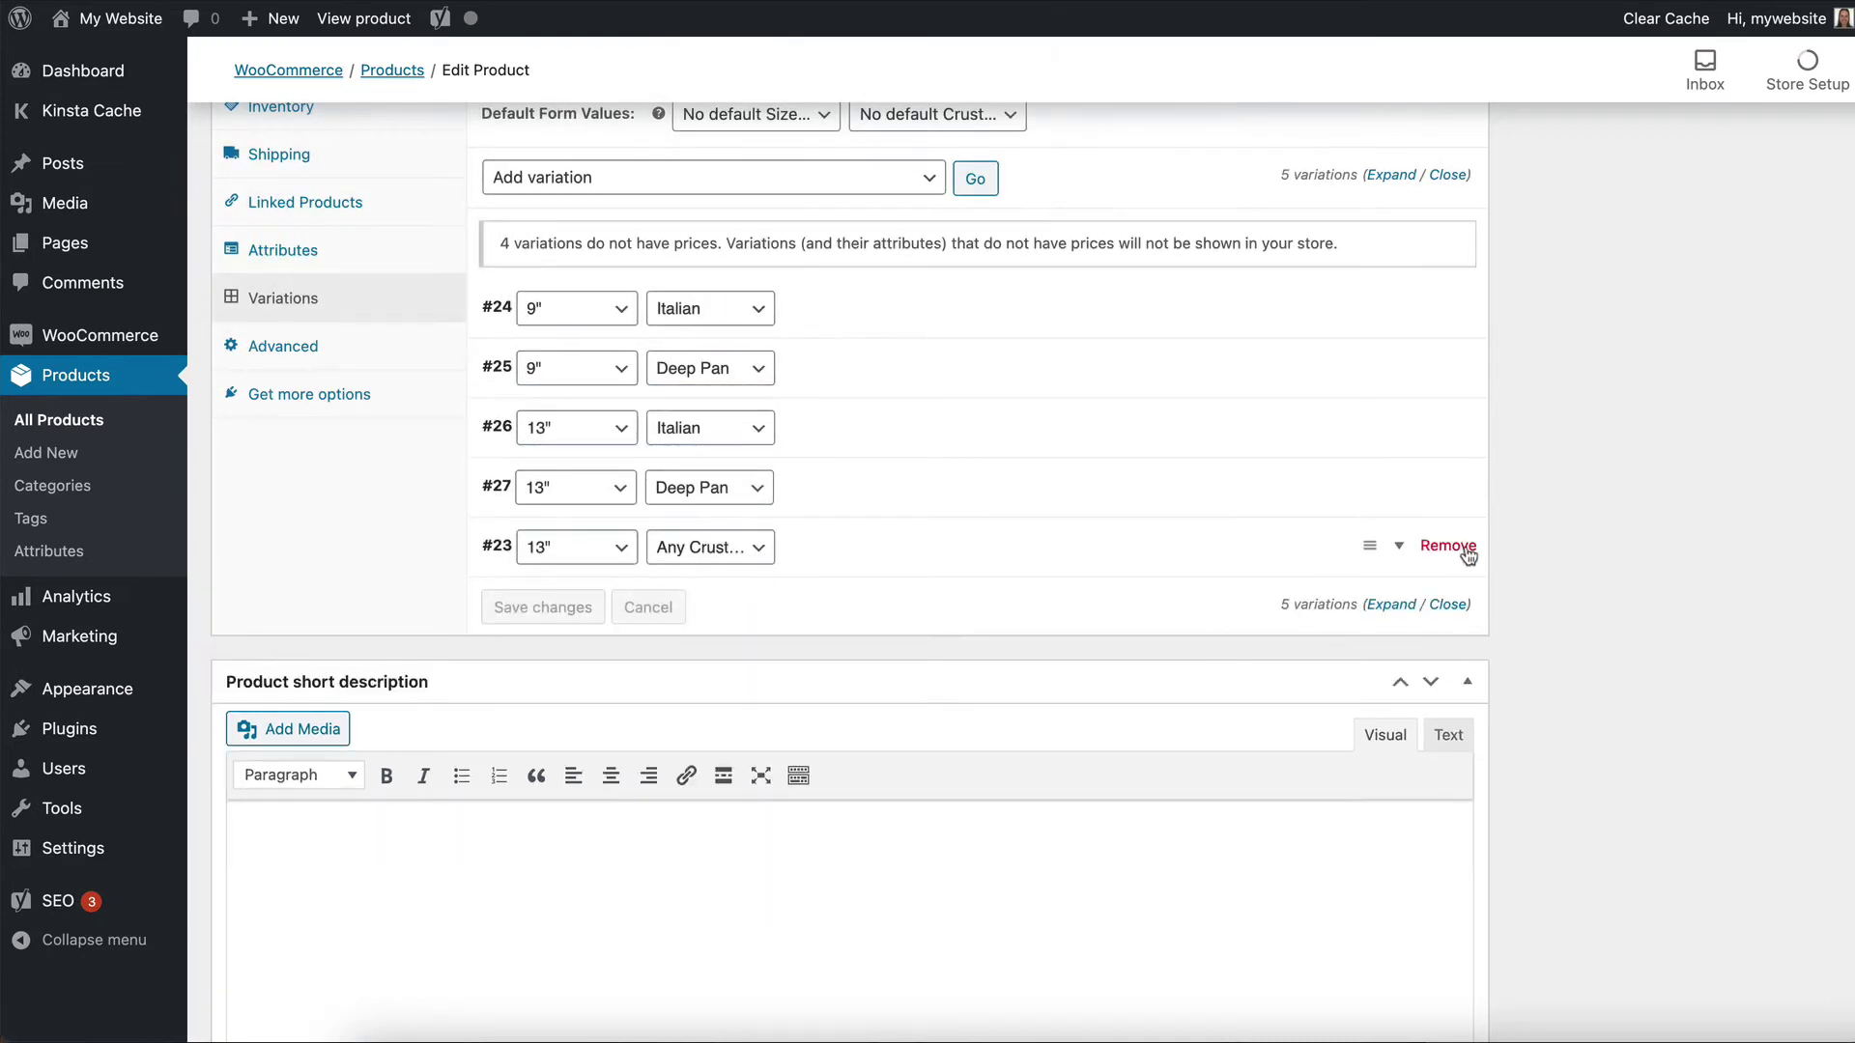
pyautogui.click(1464, 549)
pyautogui.click(1131, 109)
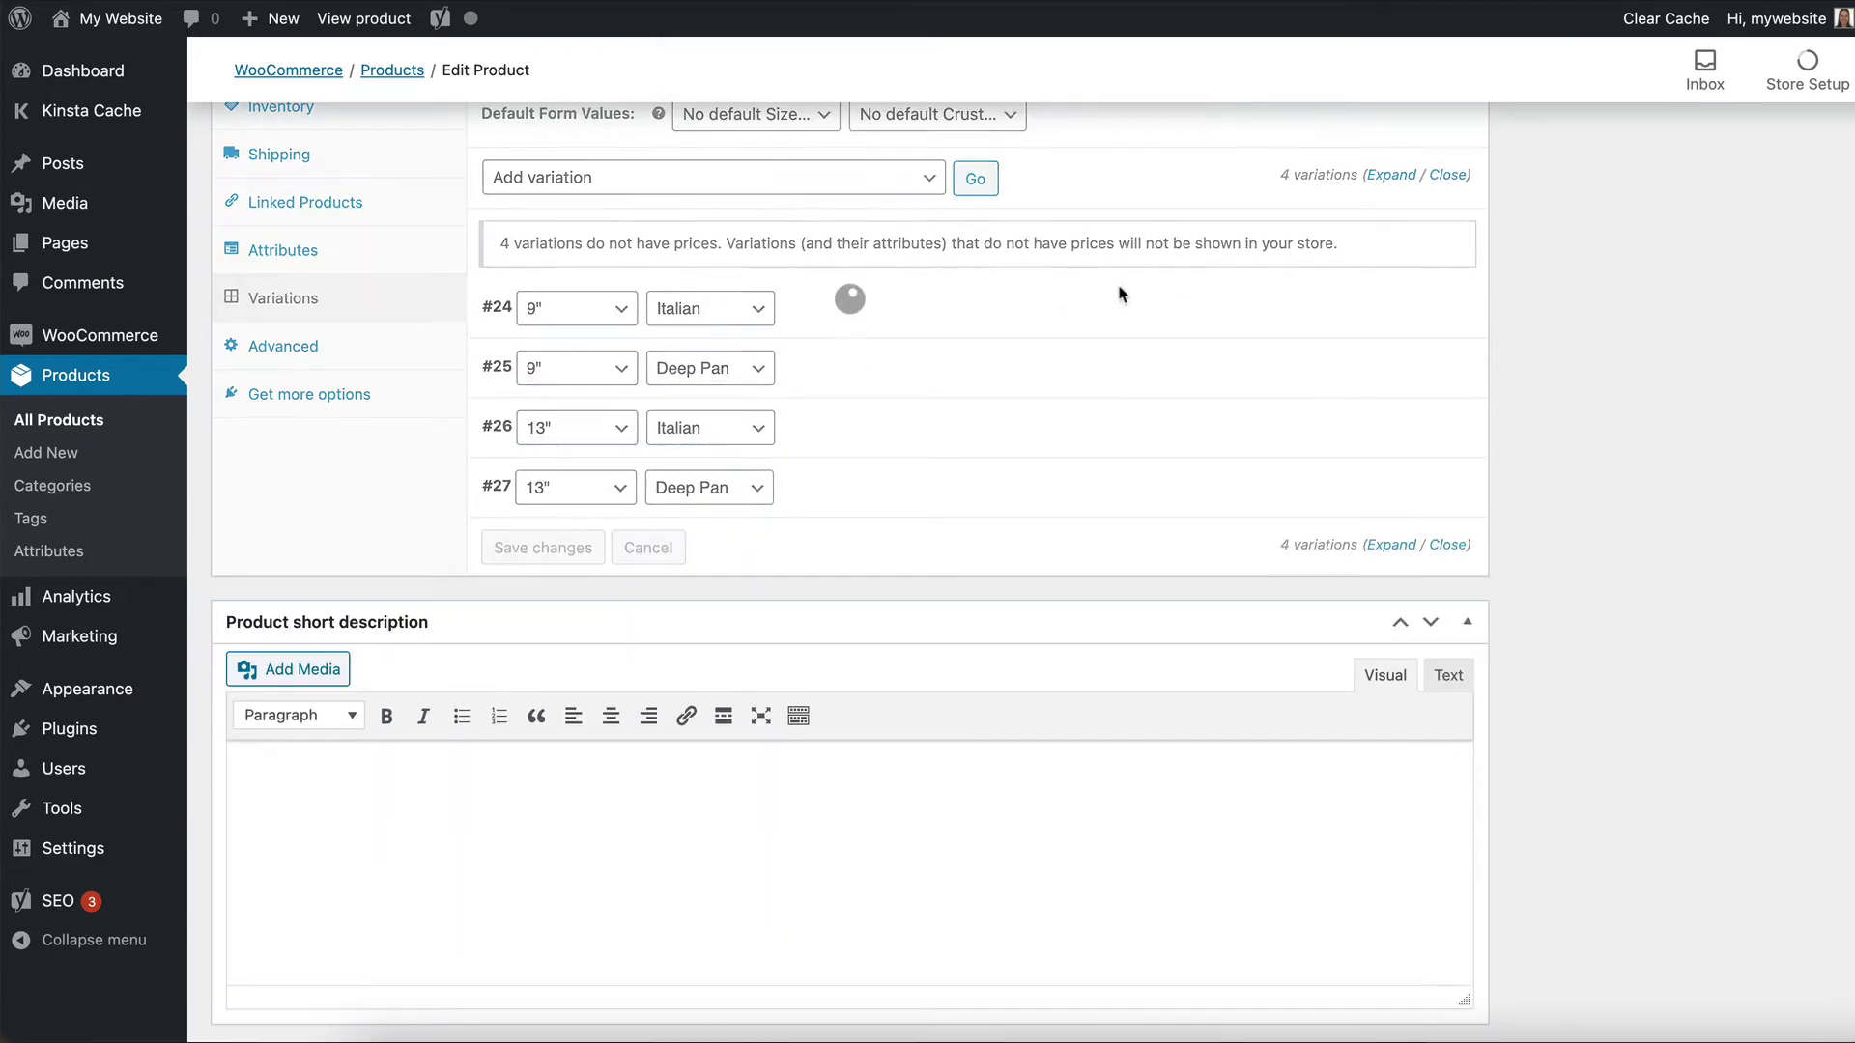
# Set variation #24's regular price to 9.99 and #25's to 10.99.
pyautogui.click(1027, 314)
pyautogui.click(595, 579)
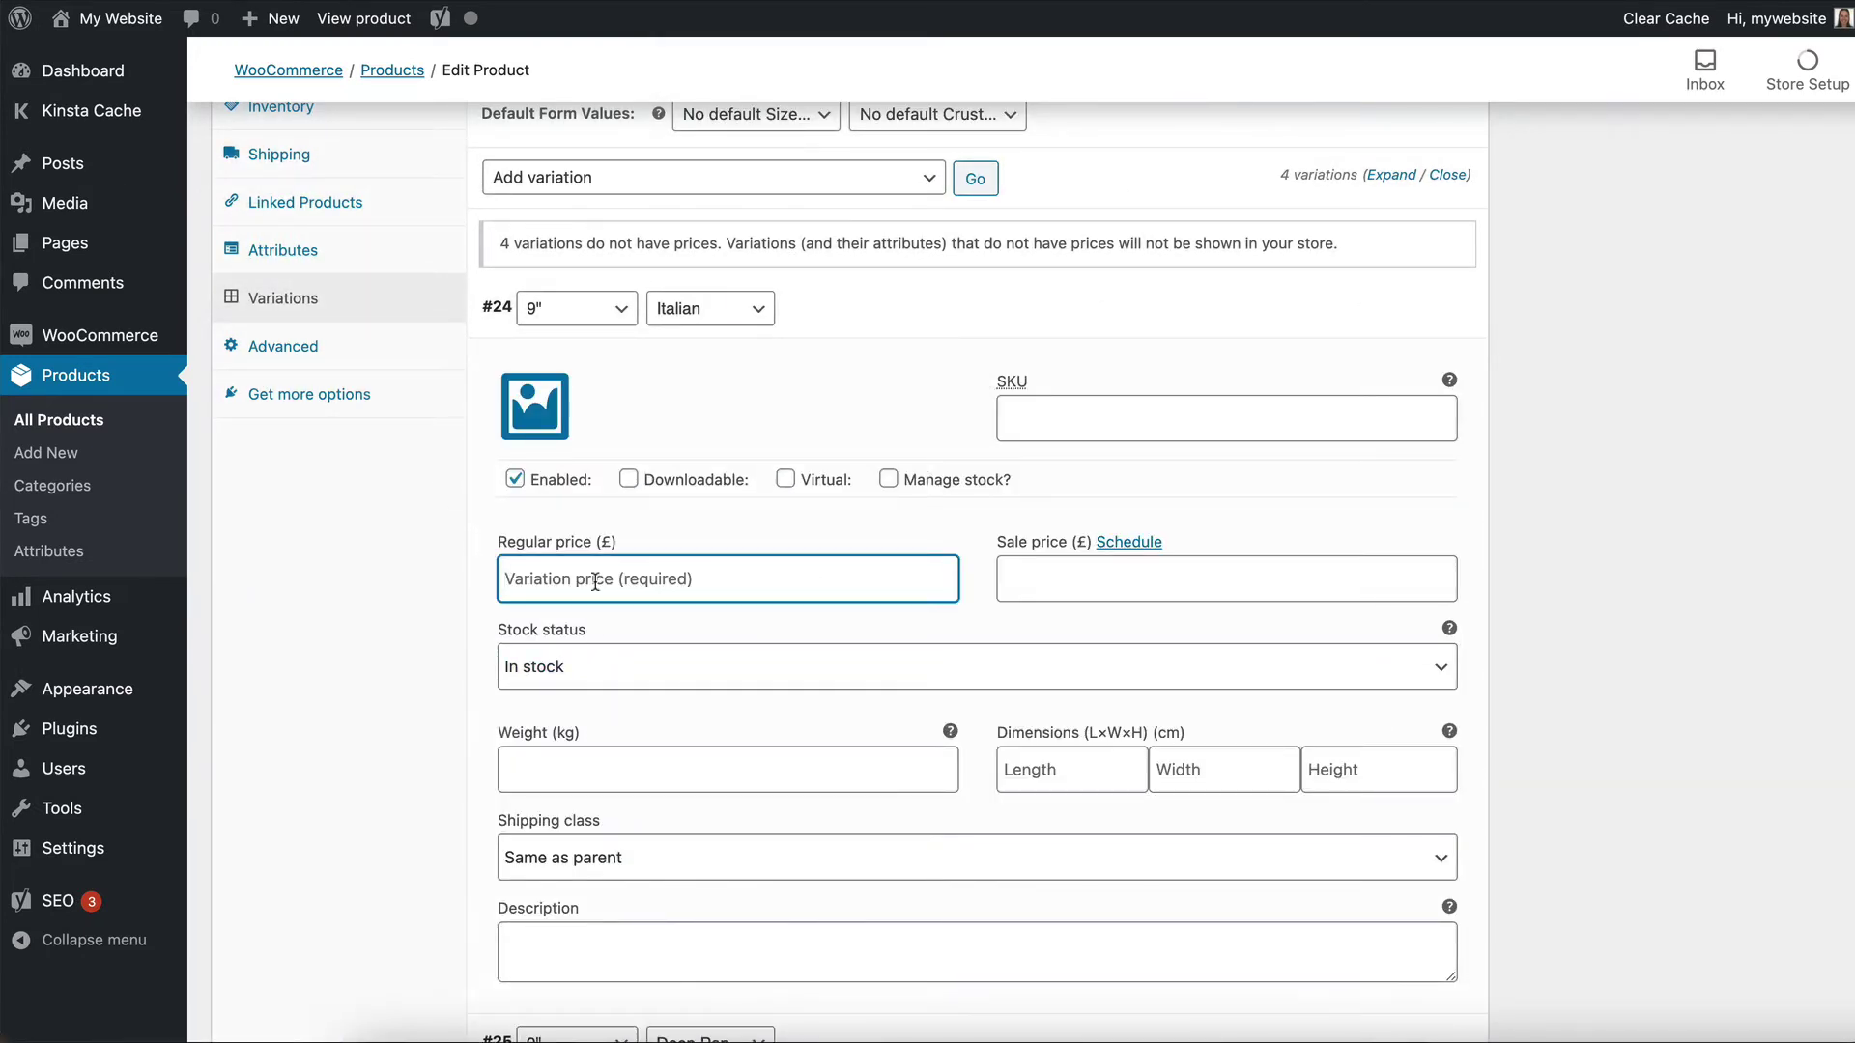
pyautogui.write('9.99')
pyautogui.scroll(-3, 815, 634)
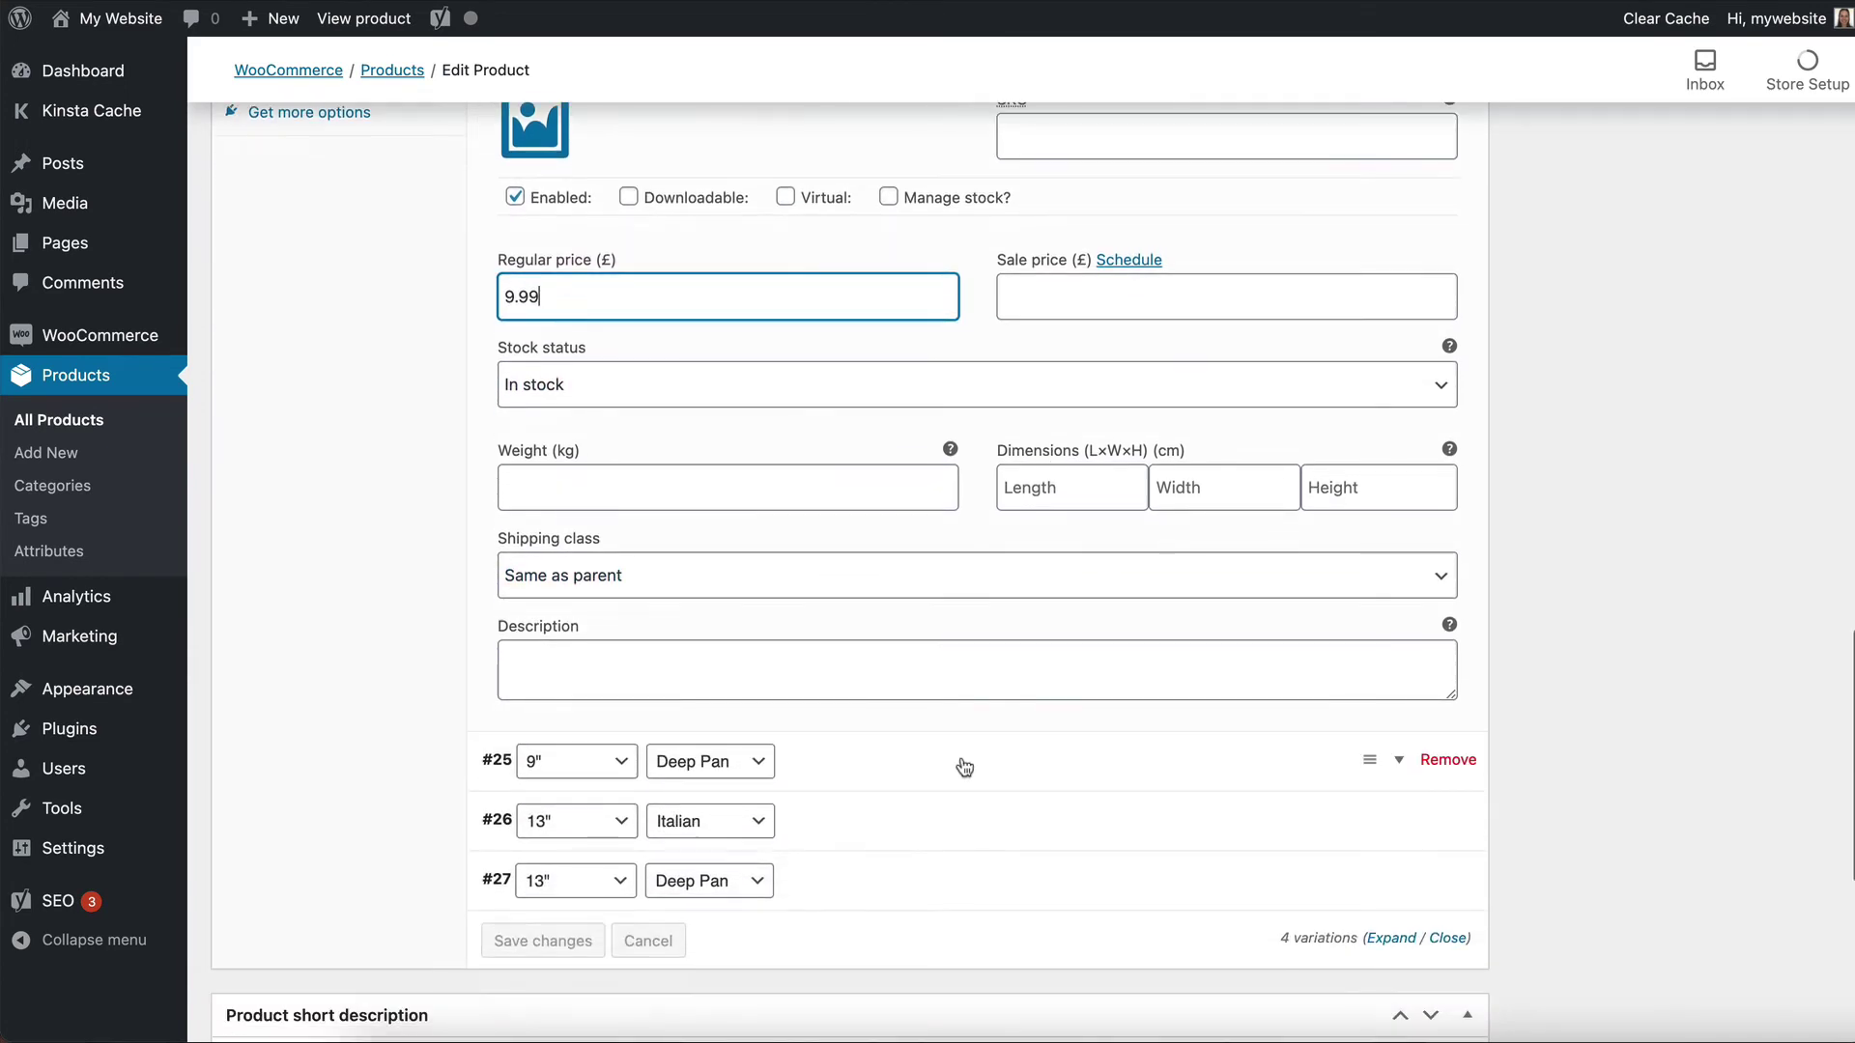
pyautogui.click(963, 768)
pyautogui.click(585, 1022)
pyautogui.write('10.99')
# Set variation #26's regular price to 14.99 and #27's to 15.99, then save the changes.
pyautogui.scroll(-2, 724, 937)
pyautogui.scroll(-7, 723, 937)
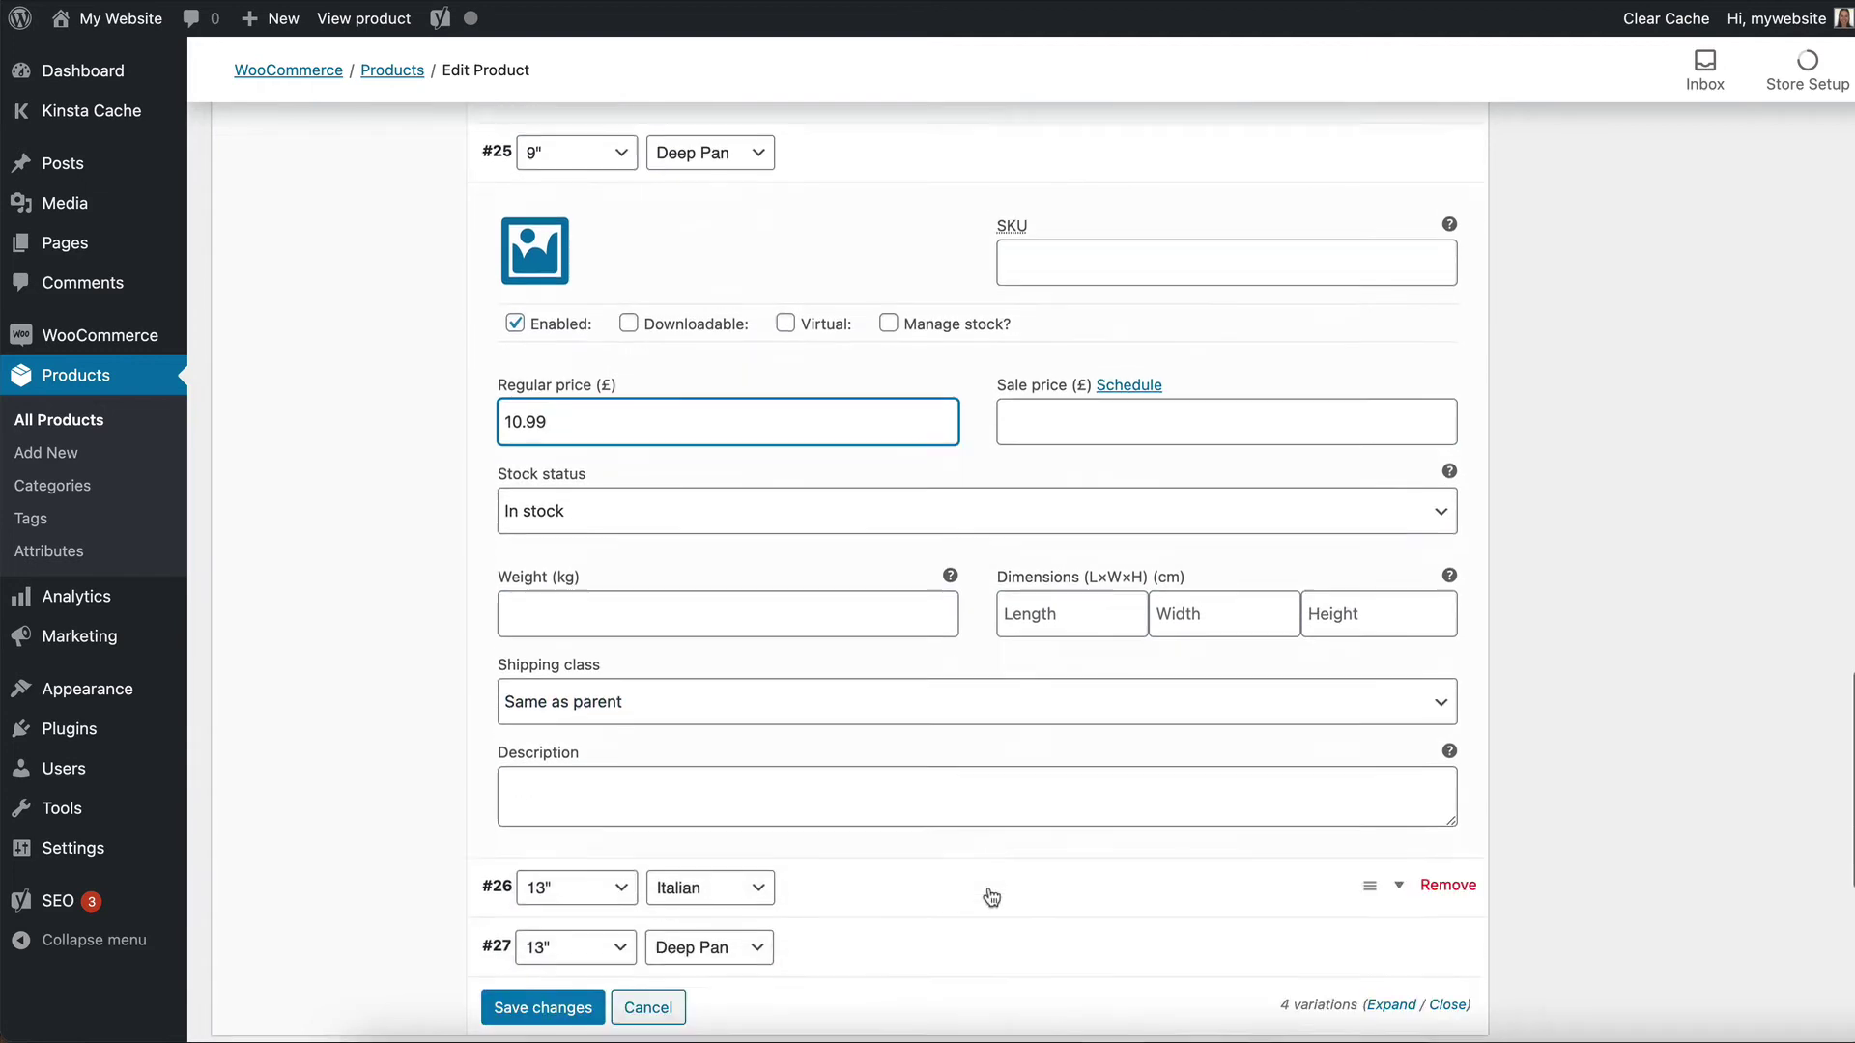
pyautogui.click(753, 550)
pyautogui.click(541, 812)
pyautogui.write('14.99')
pyautogui.scroll(-6, 662, 783)
pyautogui.click(778, 727)
pyautogui.click(628, 997)
pyautogui.write('15.99')
pyautogui.scroll(-6, 676, 966)
pyautogui.click(539, 935)
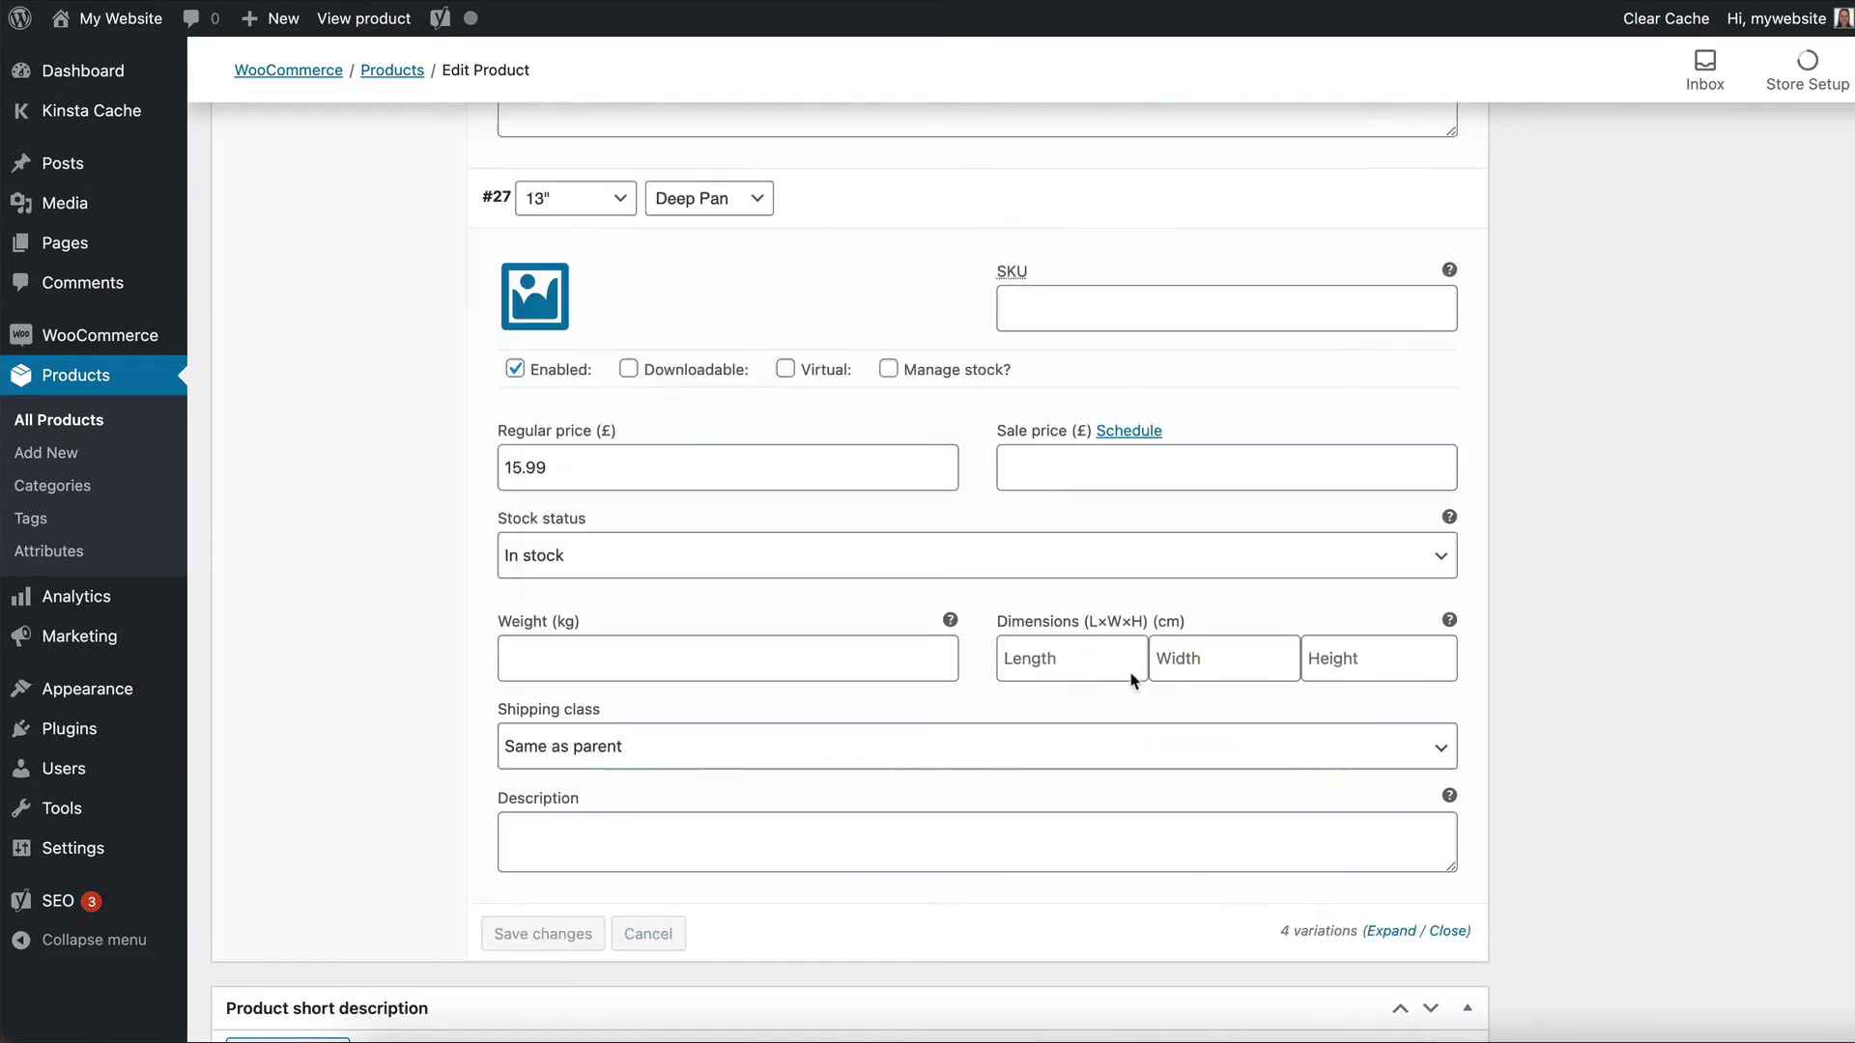
pyautogui.scroll(4, 1121, 681)
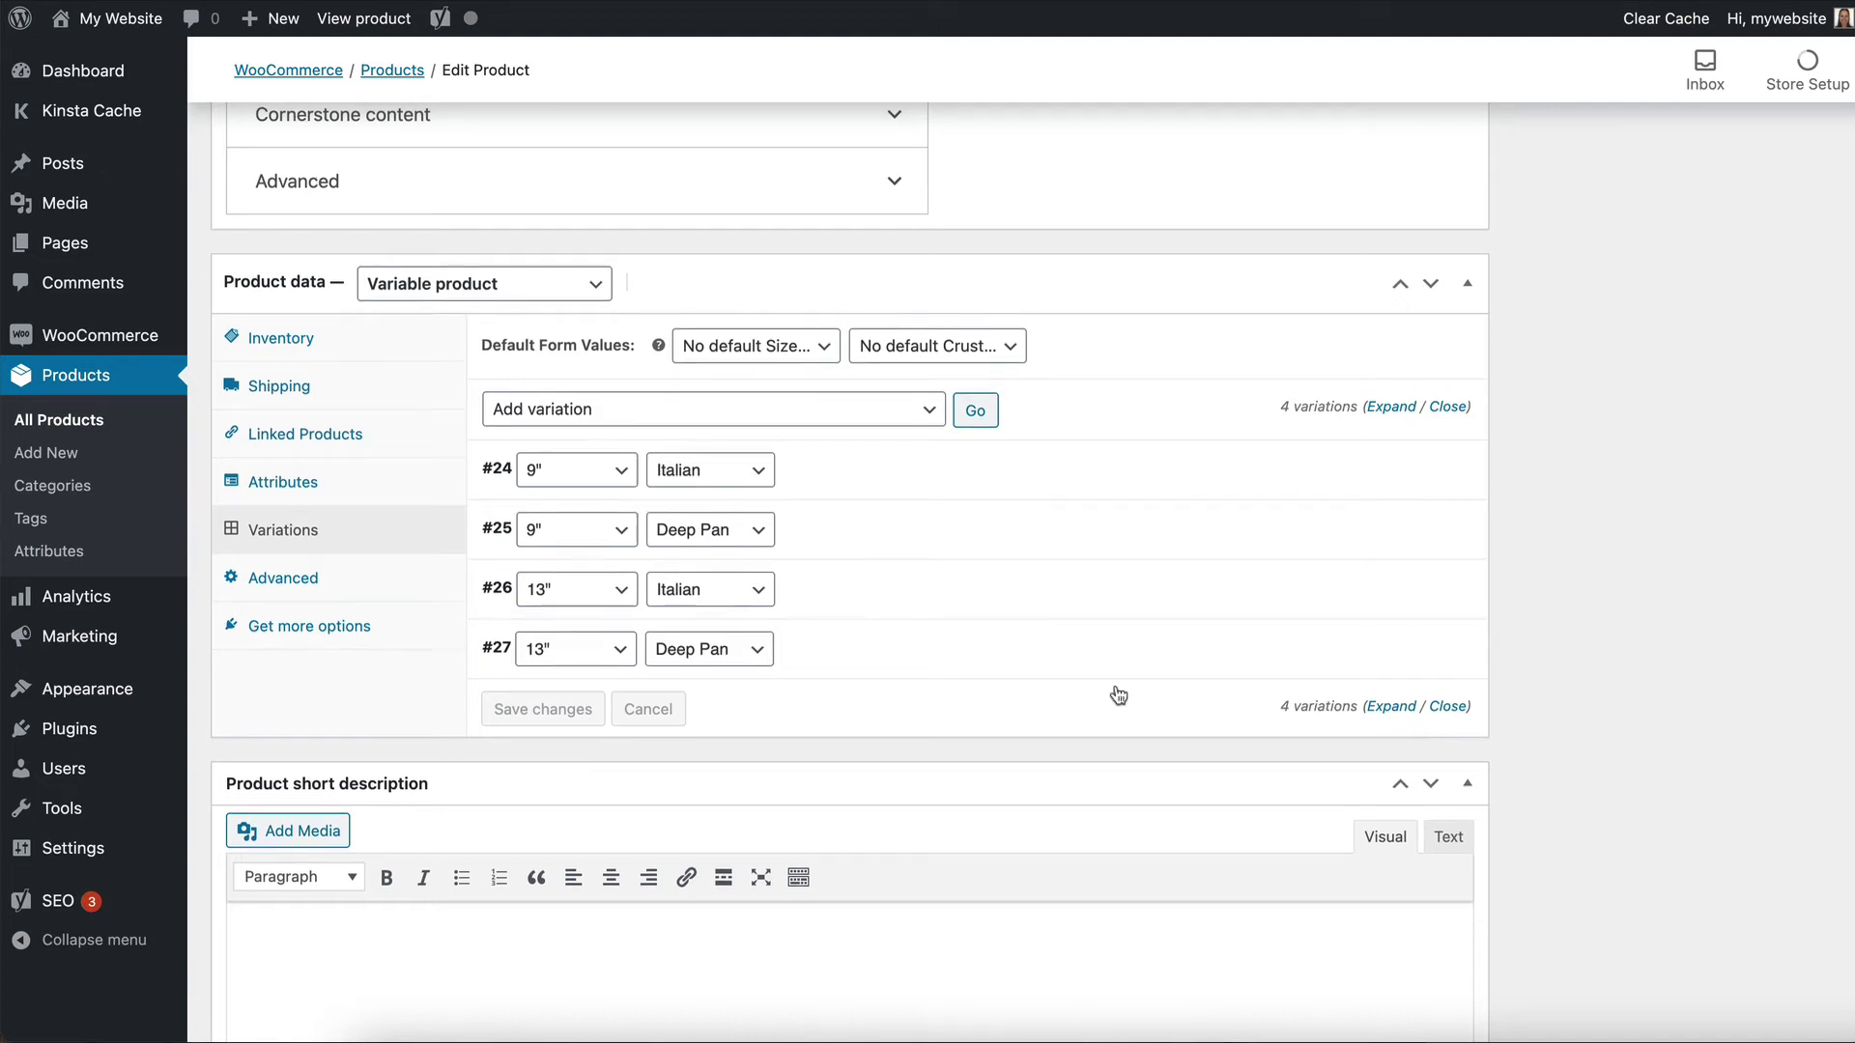
# Update the Pepperoni Pizza product so its new variation prices are saved.
pyautogui.scroll(10, 1120, 693)
pyautogui.click(1780, 470)
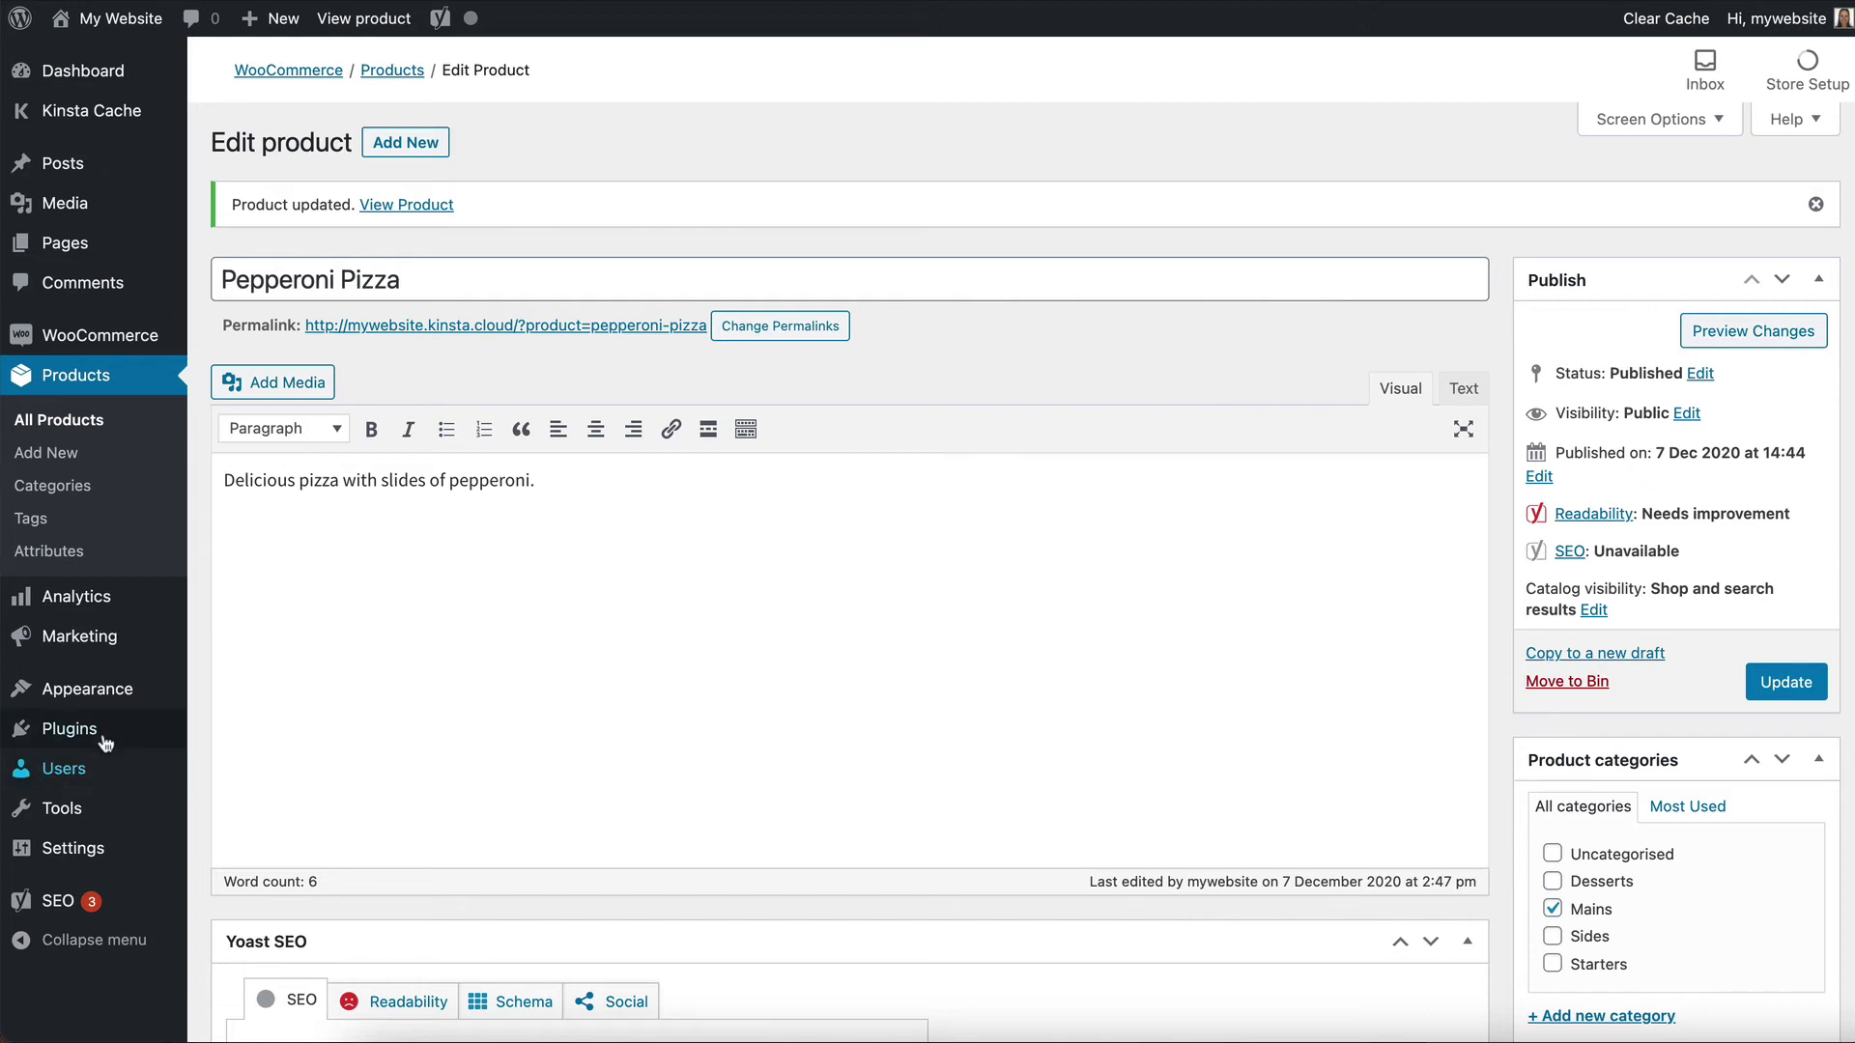
# On the Add Plugins upload page, choose woocommerce-product-addons.zip from Downloads.
pyautogui.moveTo(78, 736)
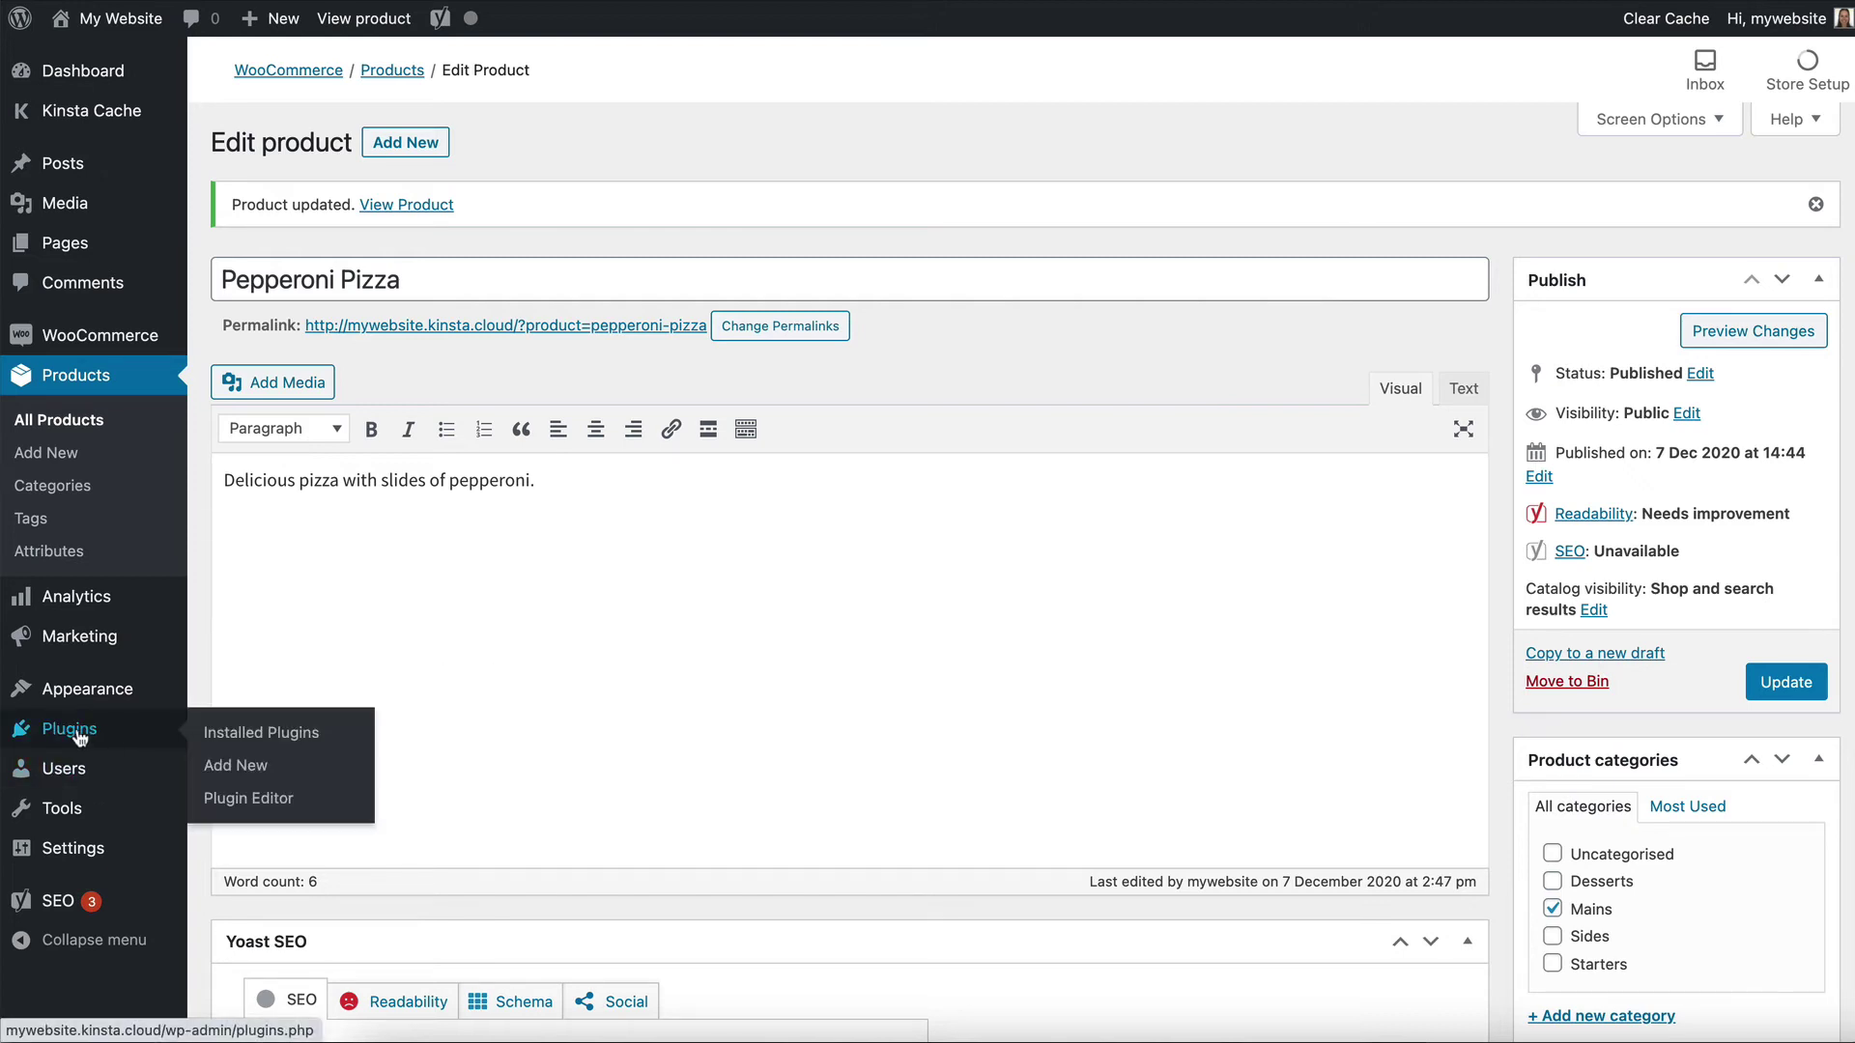
pyautogui.click(224, 770)
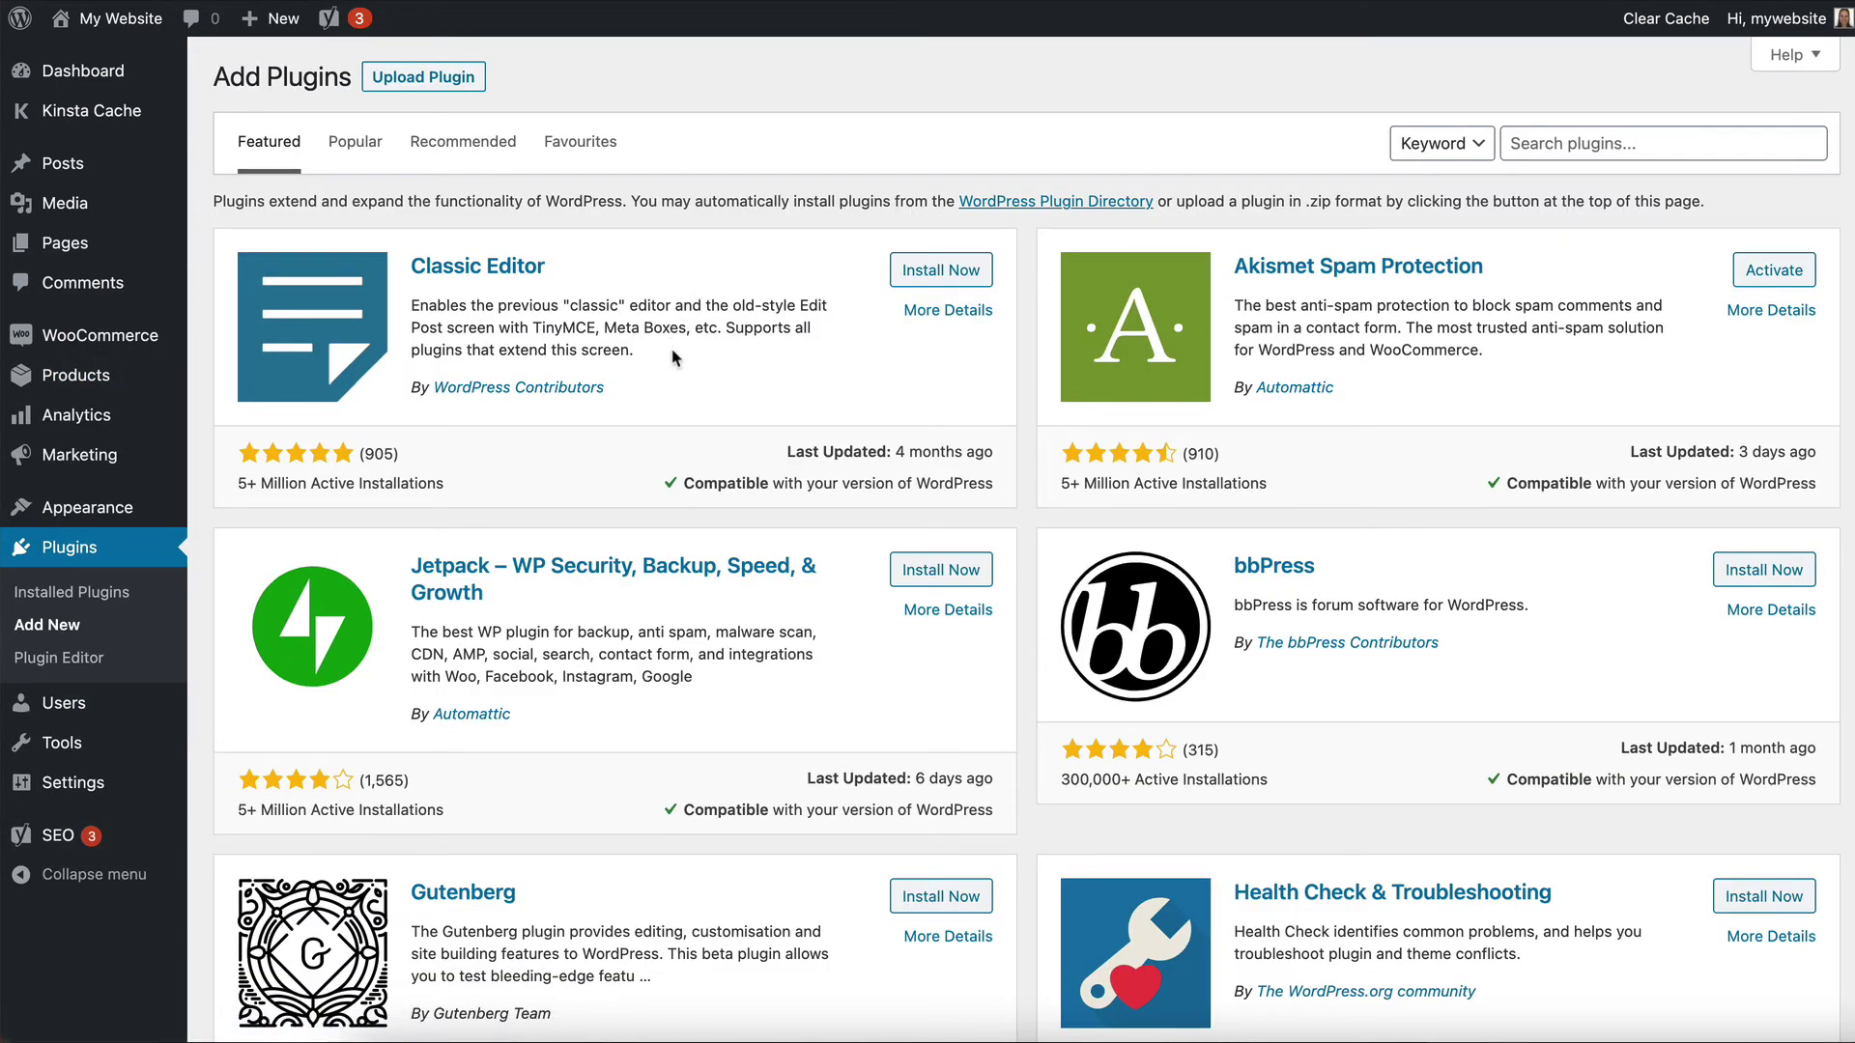
pyautogui.click(440, 87)
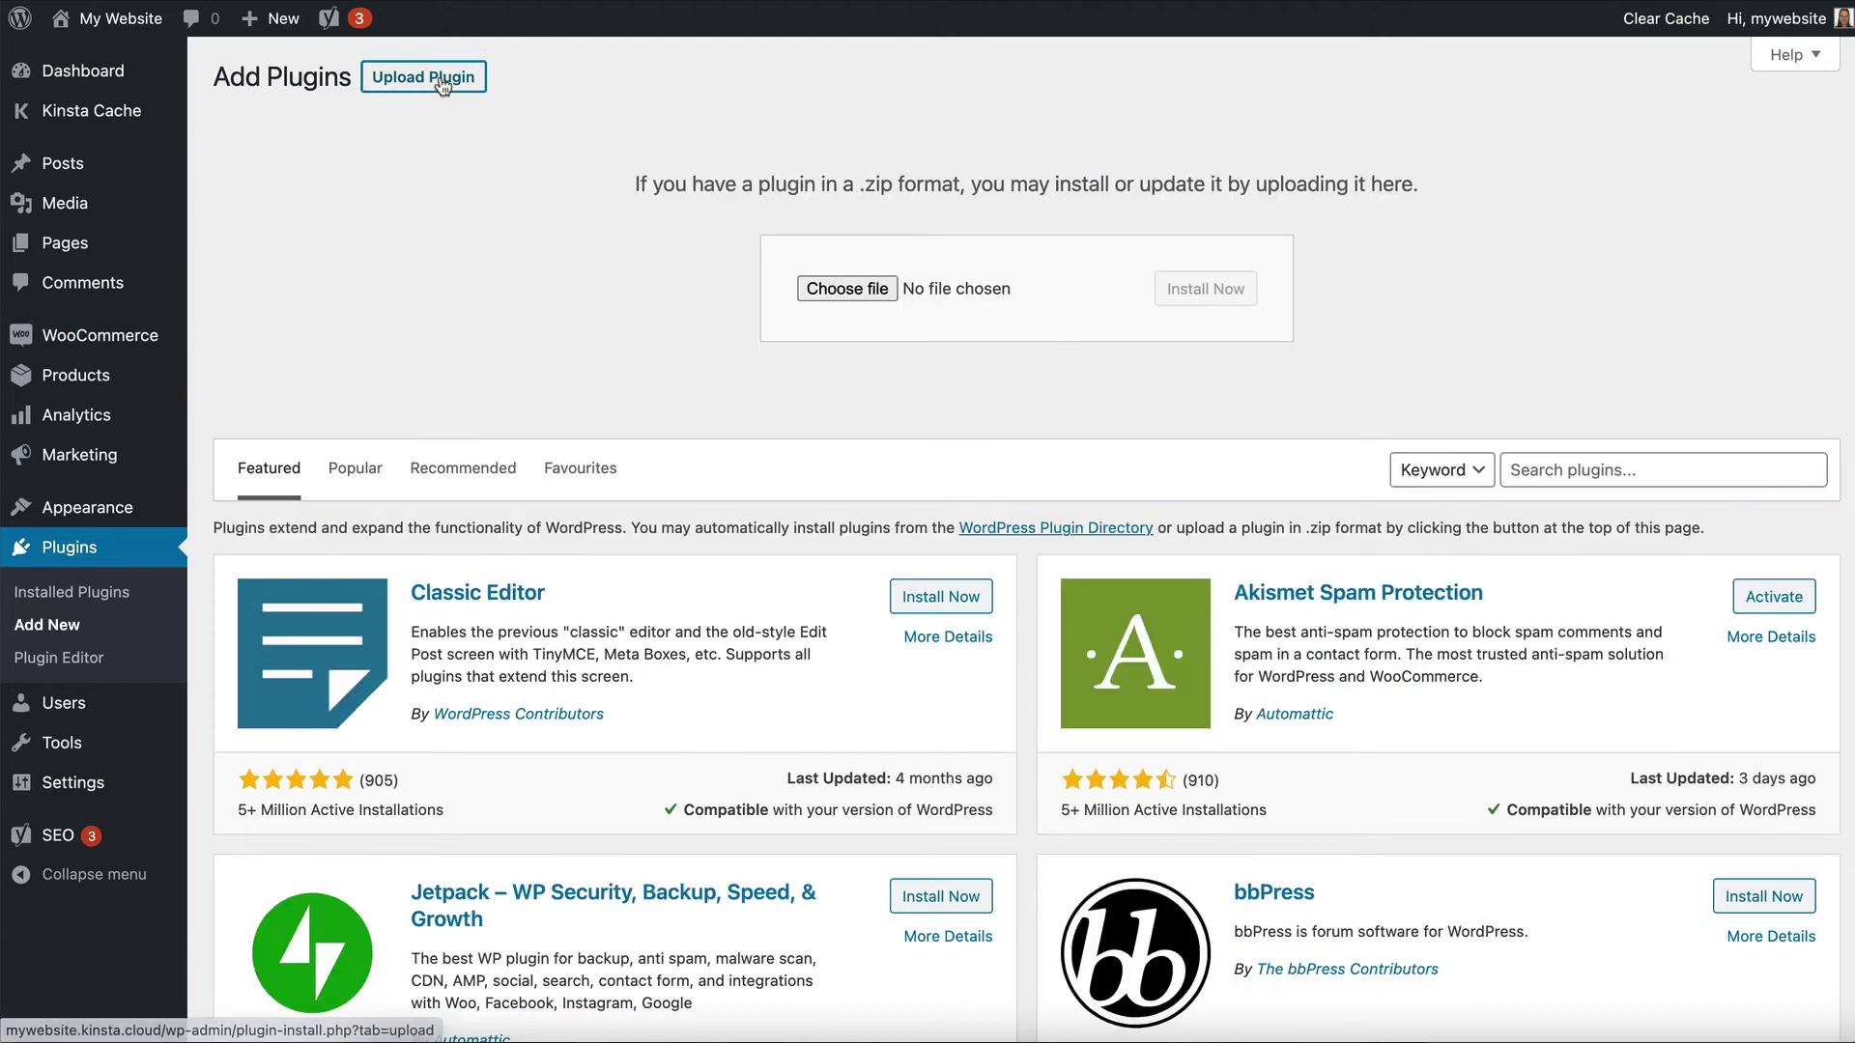
pyautogui.click(865, 301)
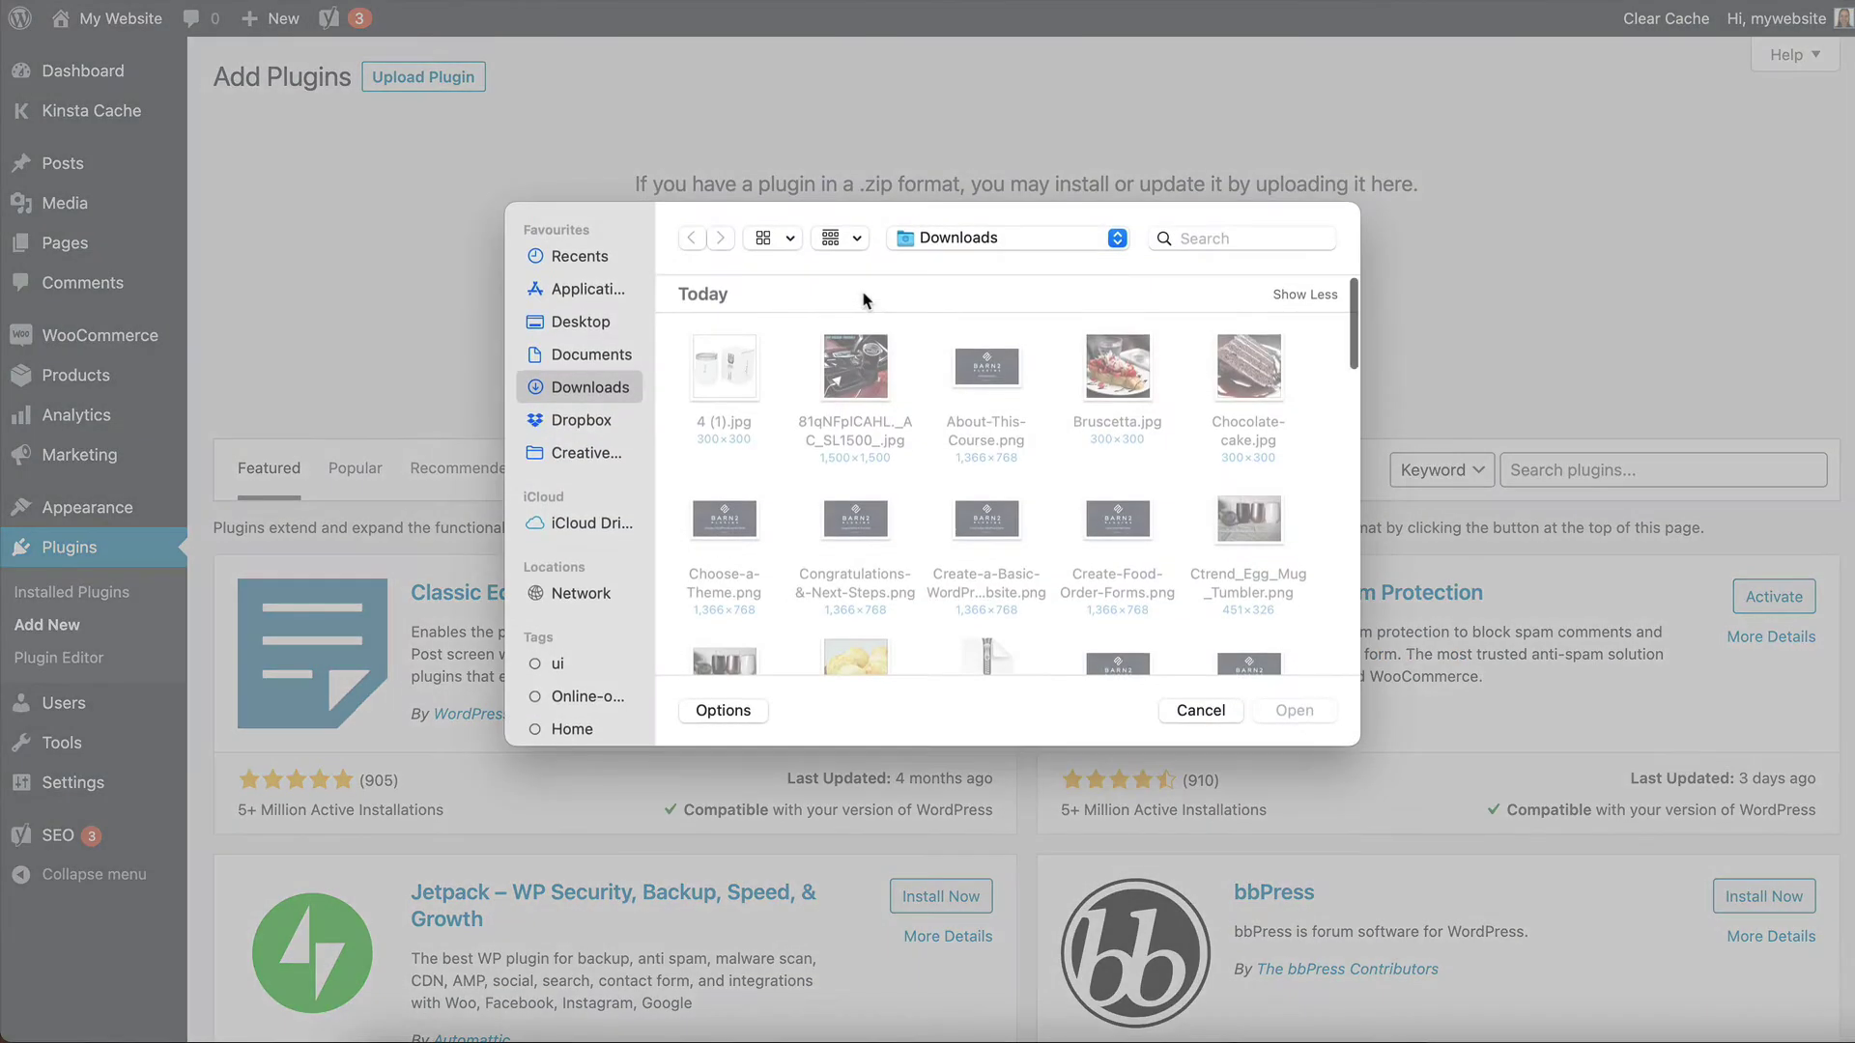
pyautogui.scroll(-5, 985, 488)
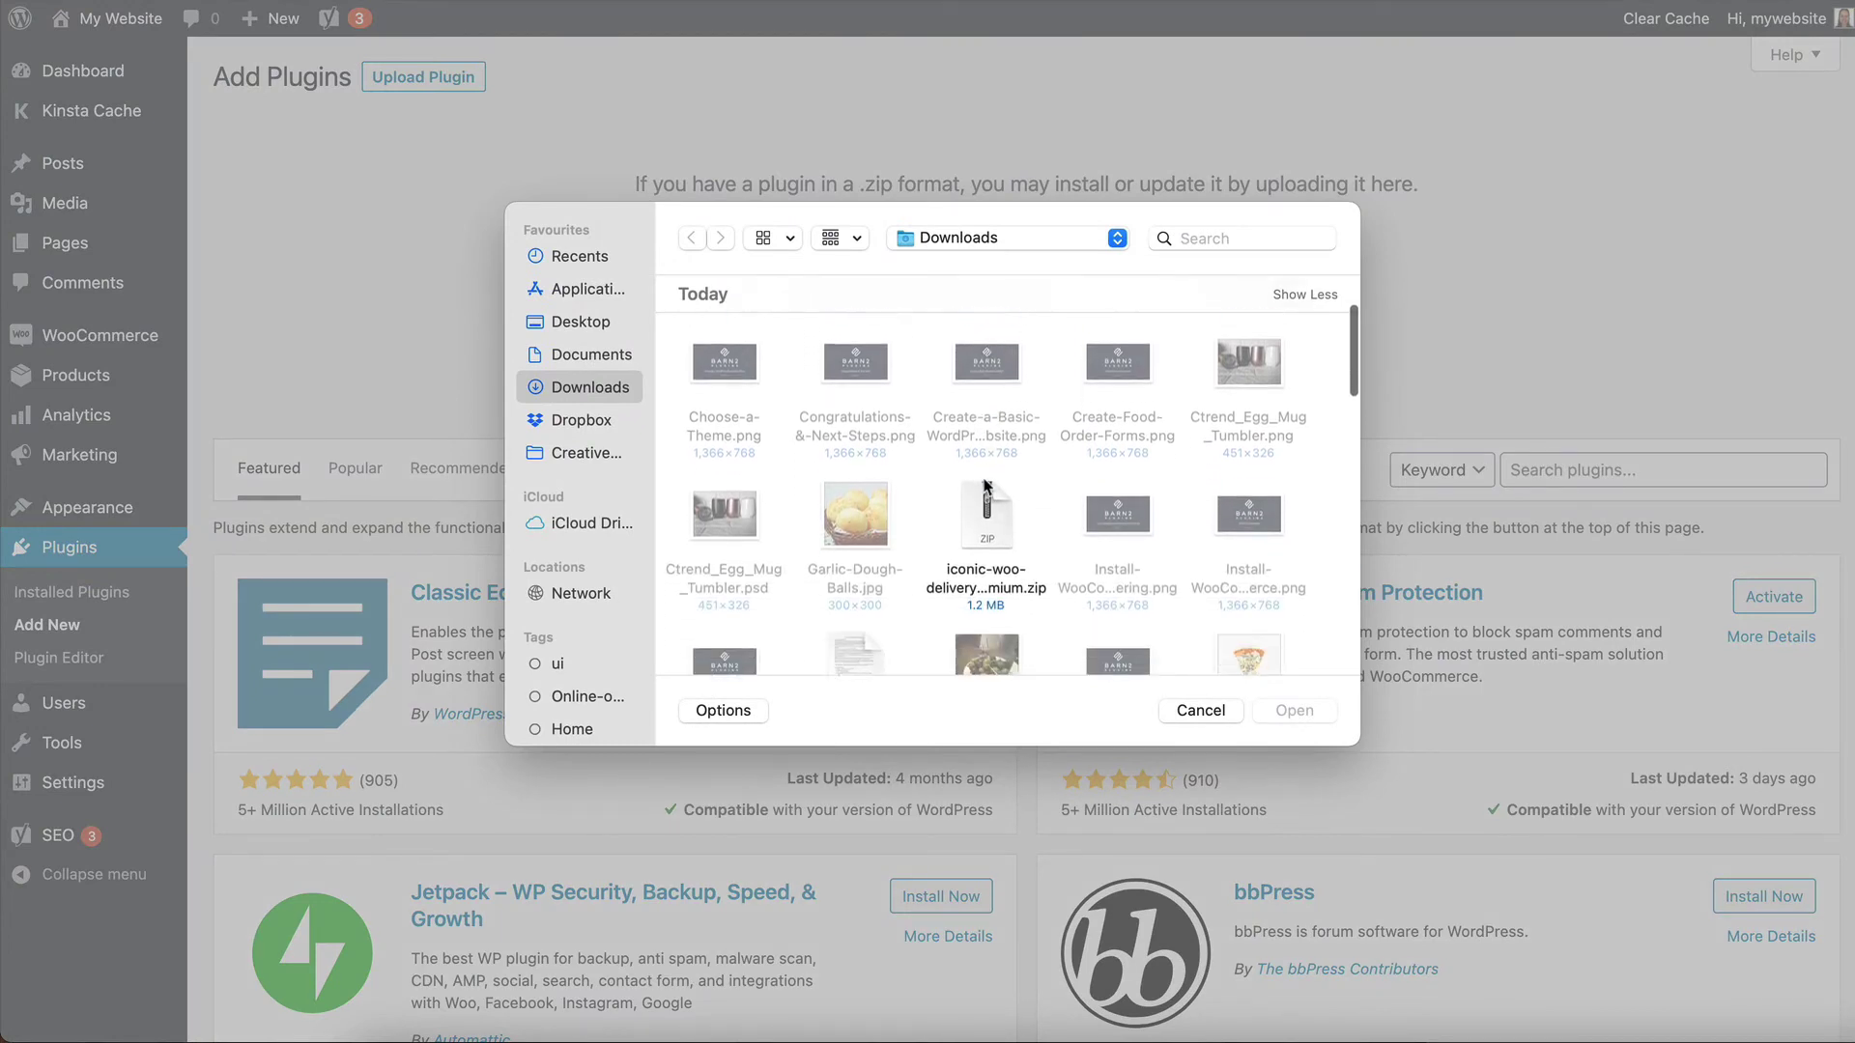
pyautogui.scroll(-3, 985, 487)
pyautogui.click(1105, 551)
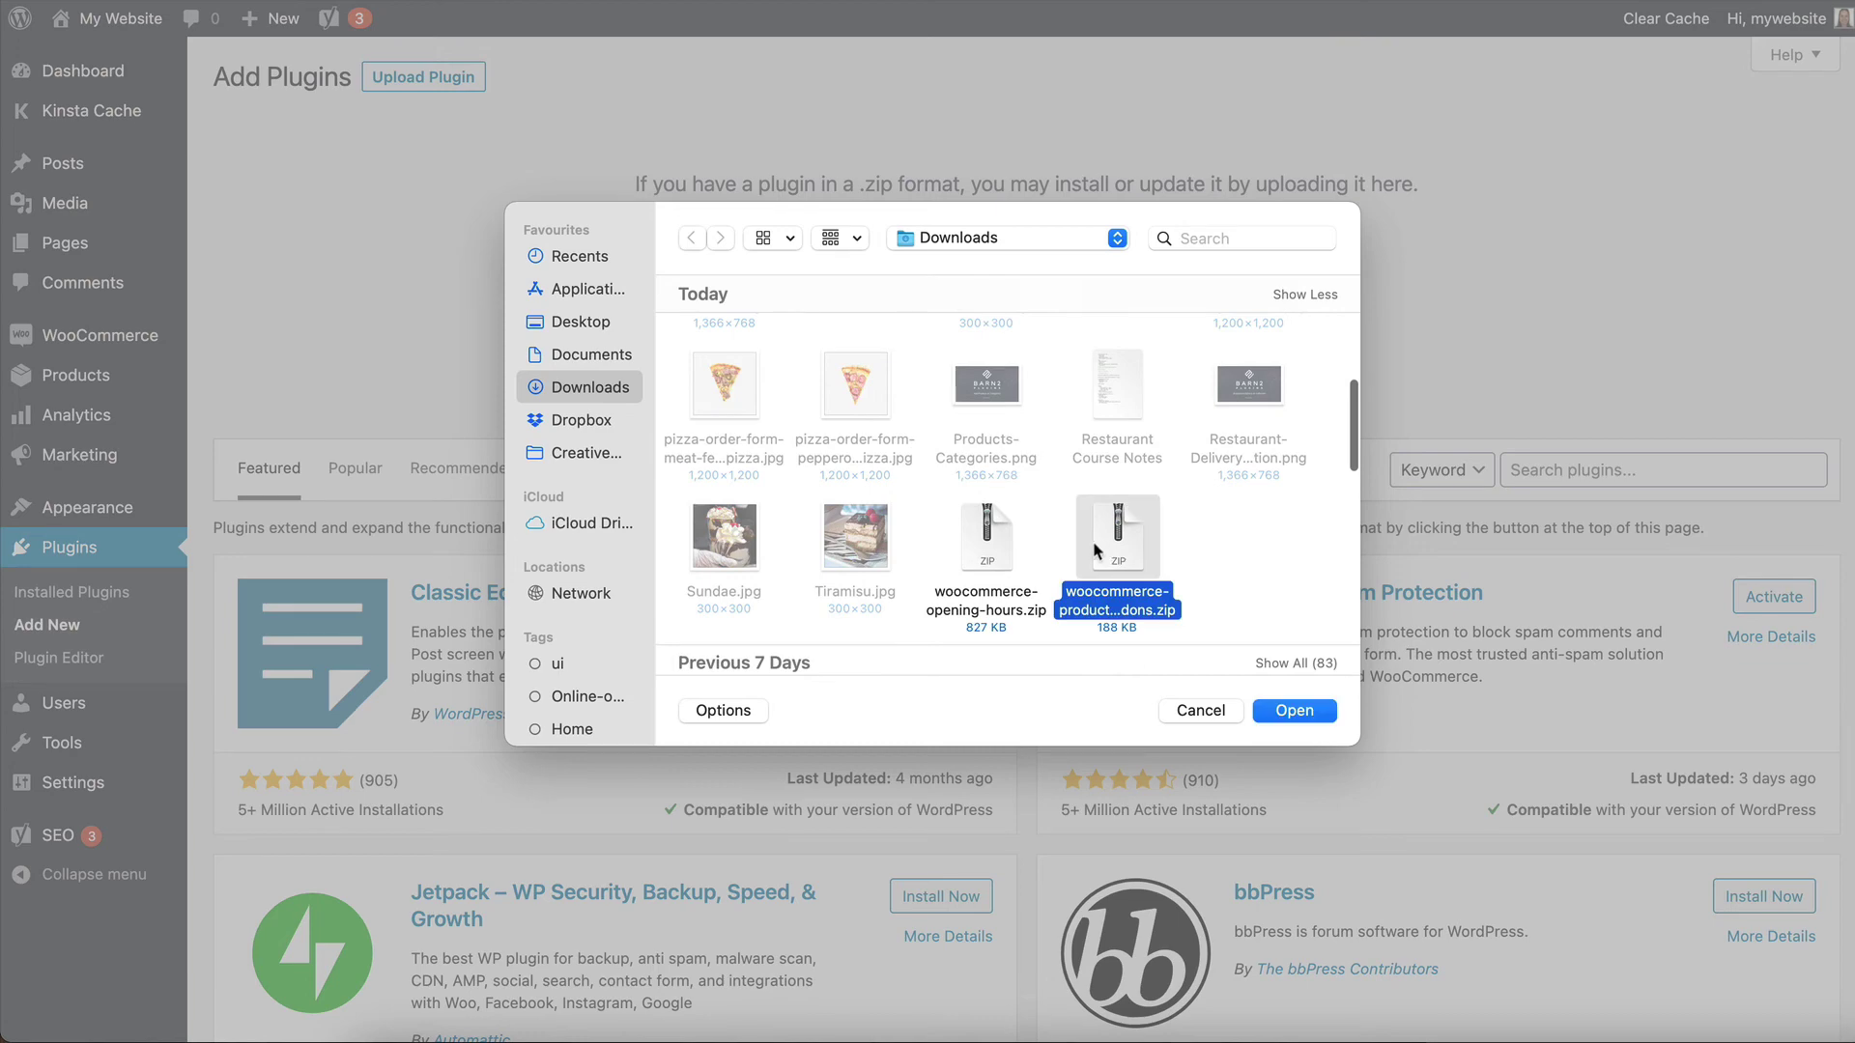
pyautogui.click(1295, 711)
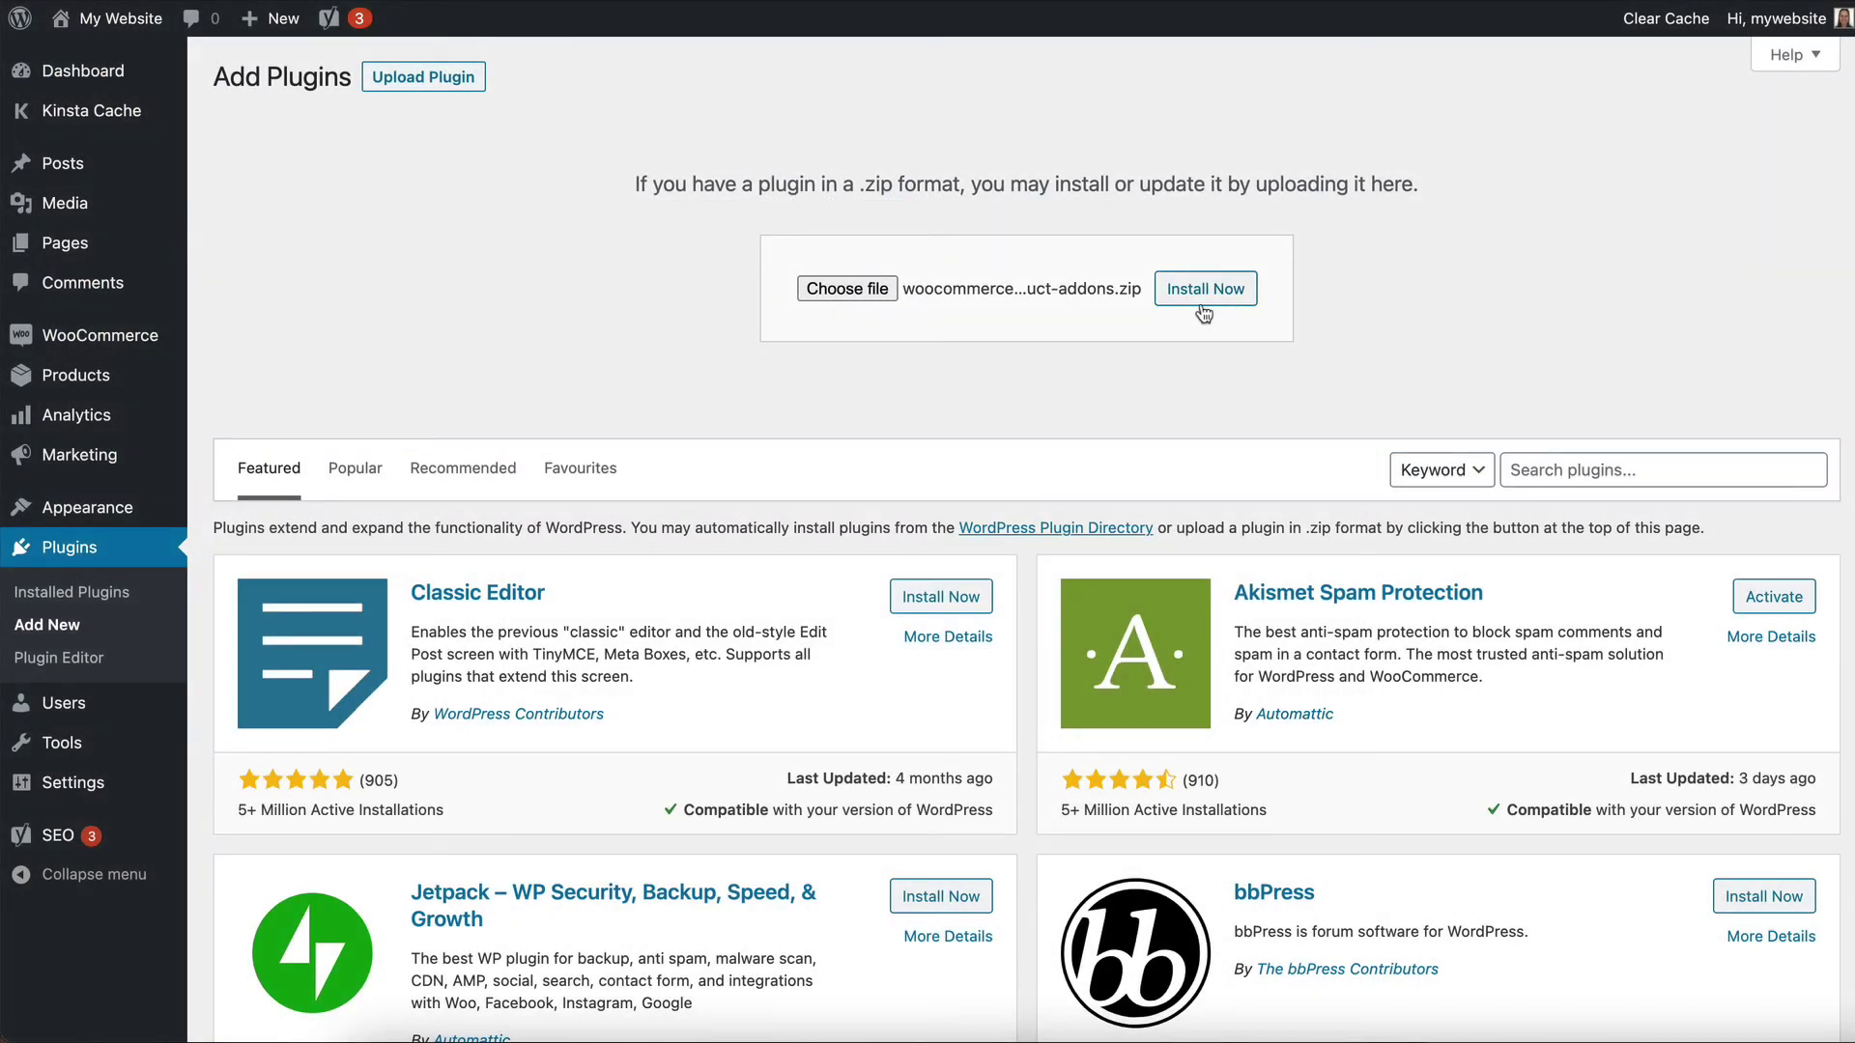
# Install WooCommerce Product Add-ons 3.2.0 from the uploaded zip and activate it.
pyautogui.click(1204, 304)
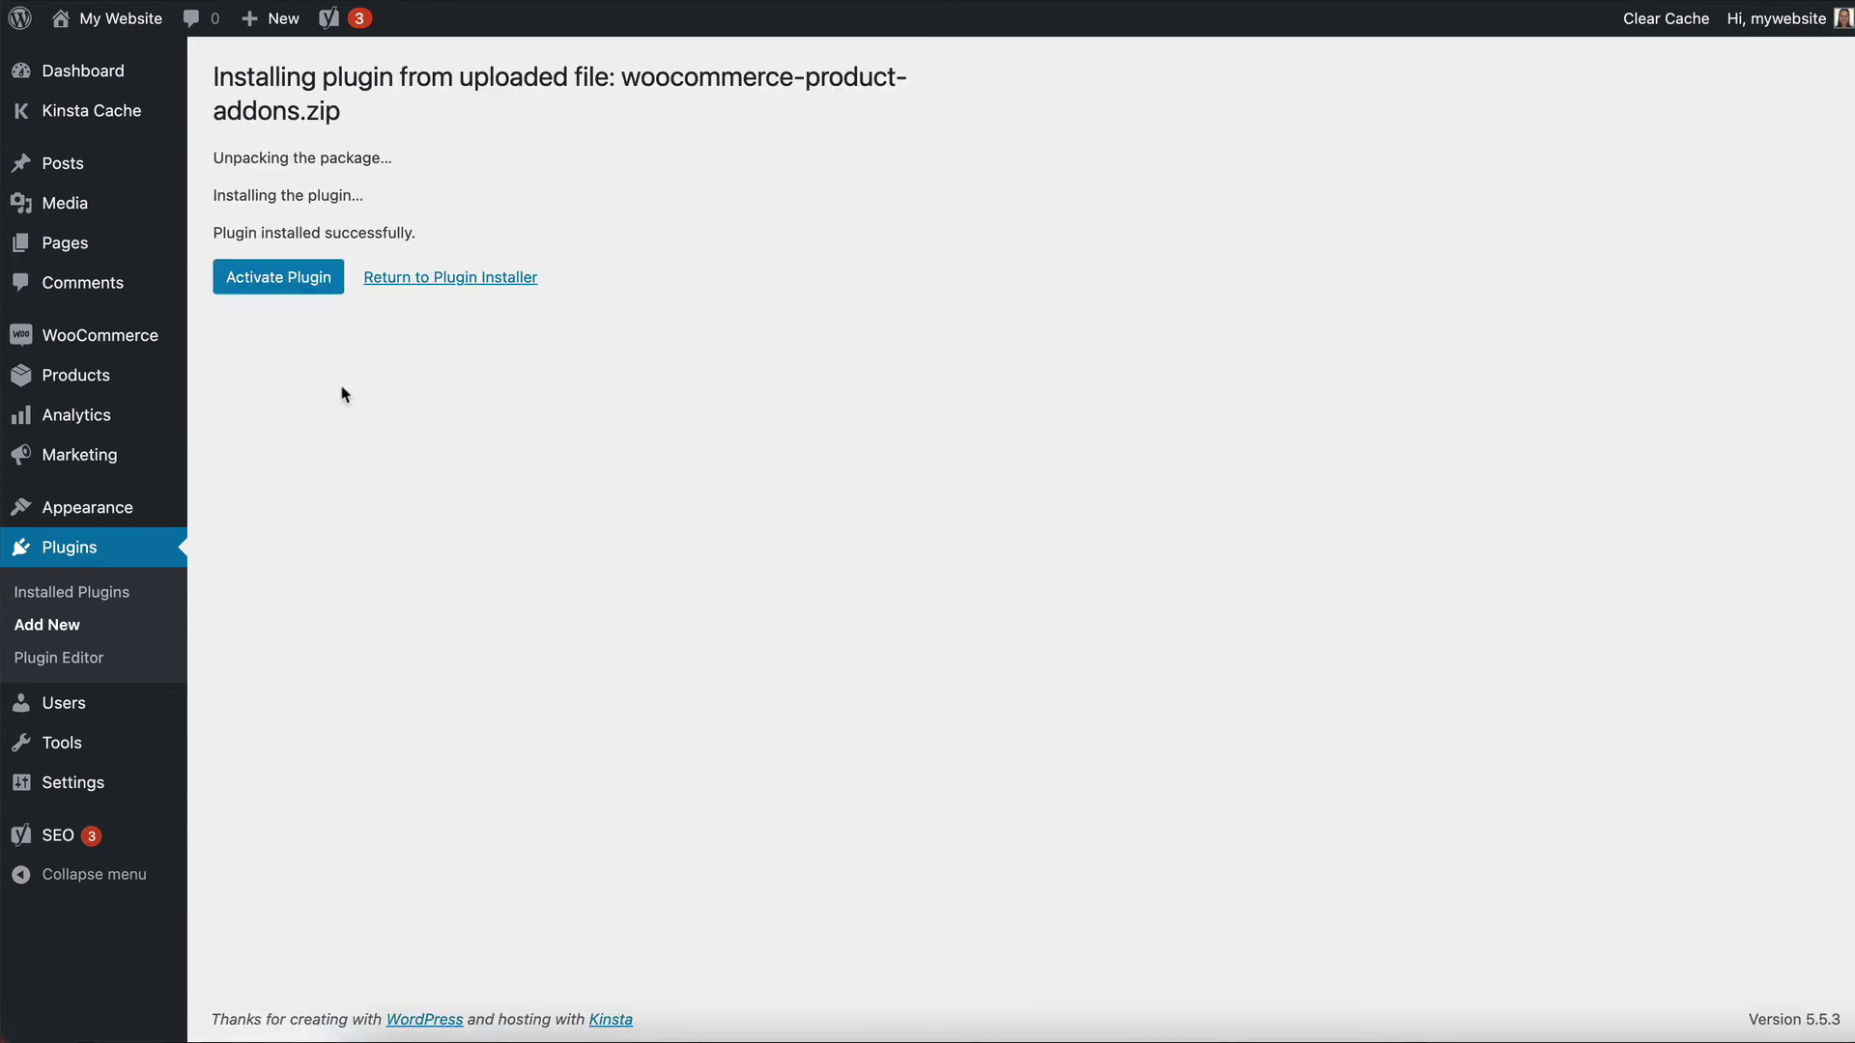
pyautogui.click(268, 288)
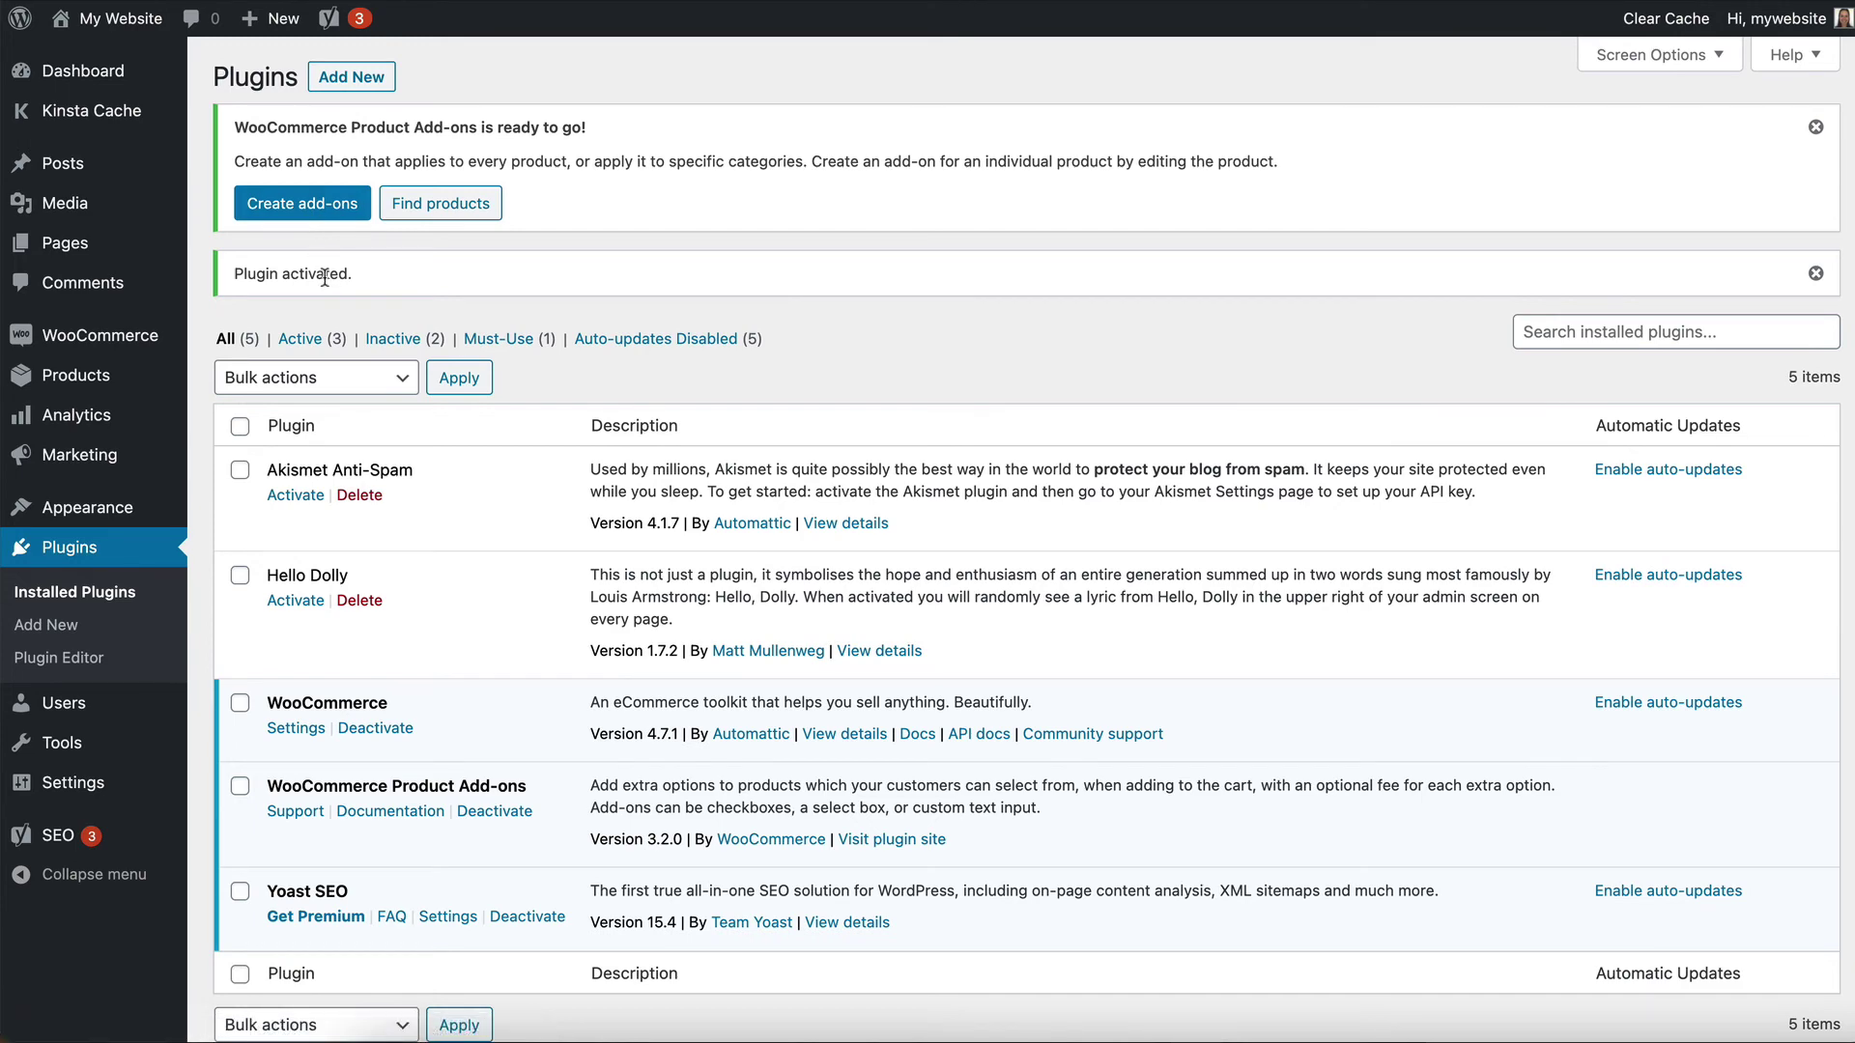
# Open Pepperoni Pizza from the products list and show its Add-ons tab in Product data.
pyautogui.click(102, 385)
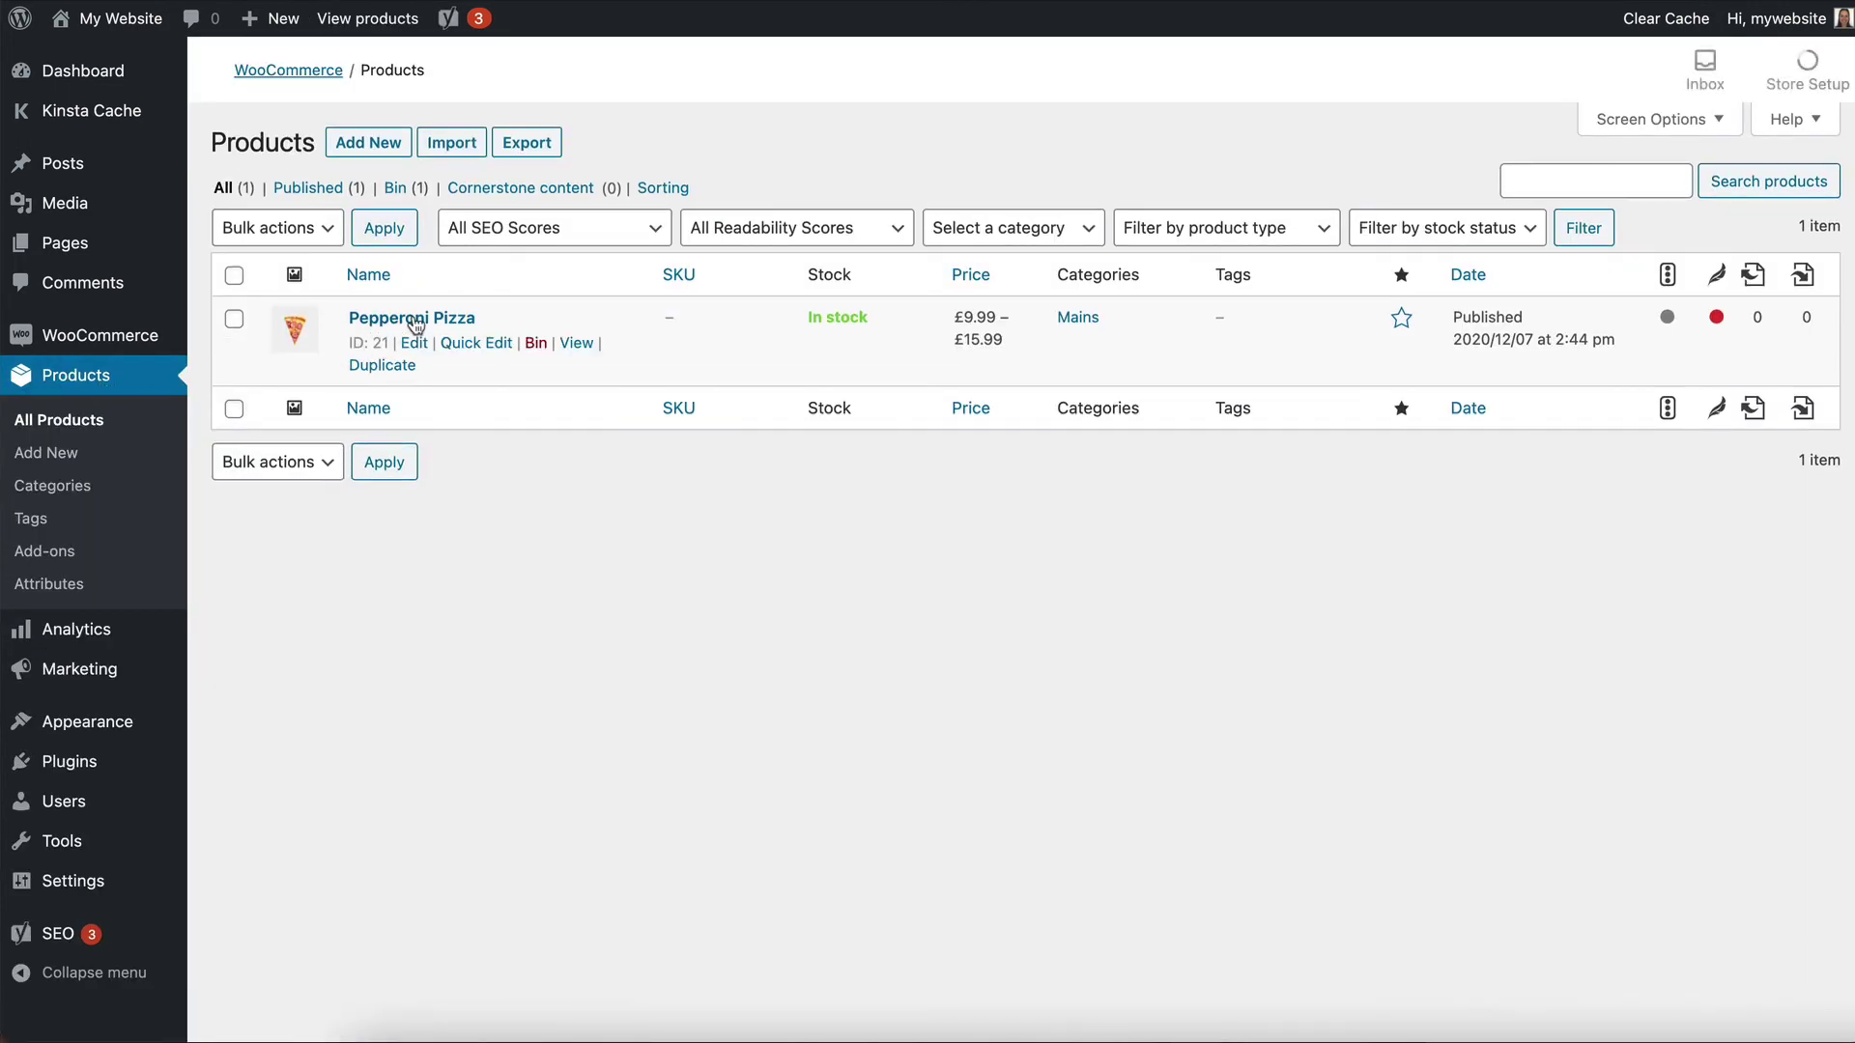
pyautogui.click(410, 323)
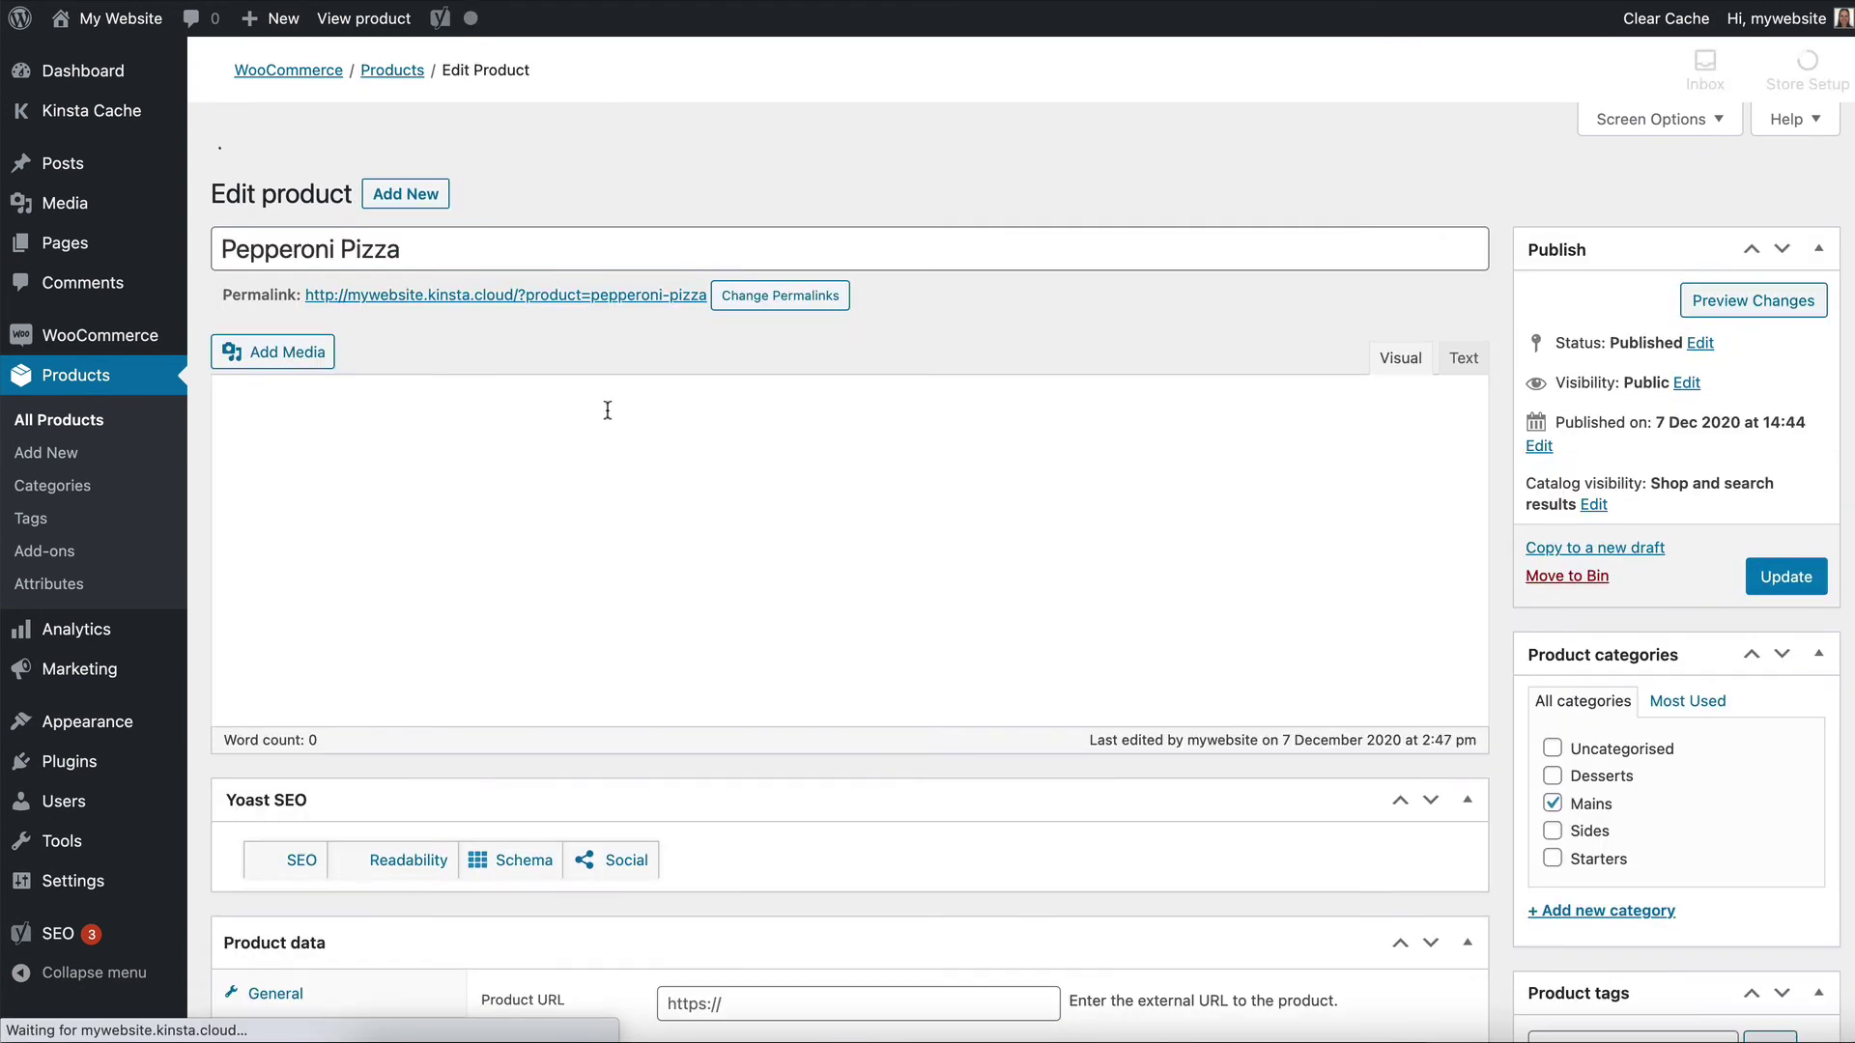
pyautogui.scroll(-1, 799, 473)
pyautogui.scroll(-14, 799, 470)
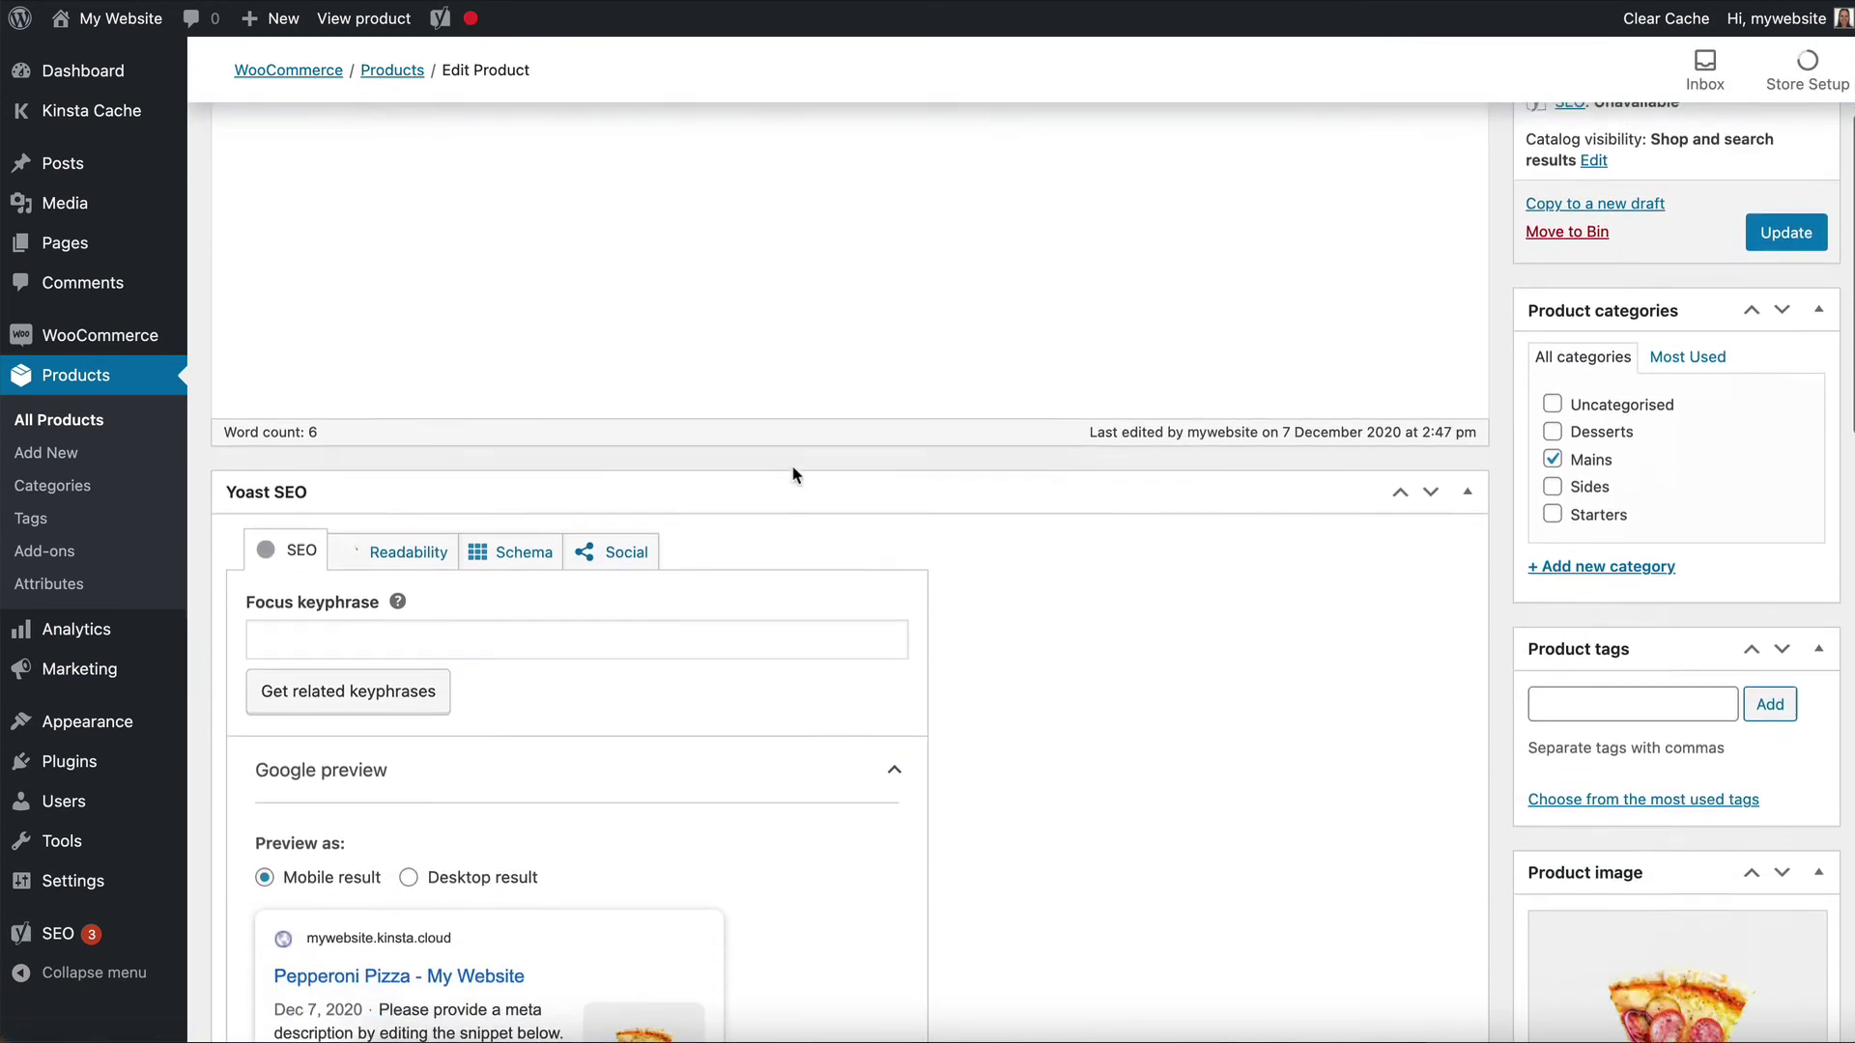
pyautogui.scroll(-7, 799, 474)
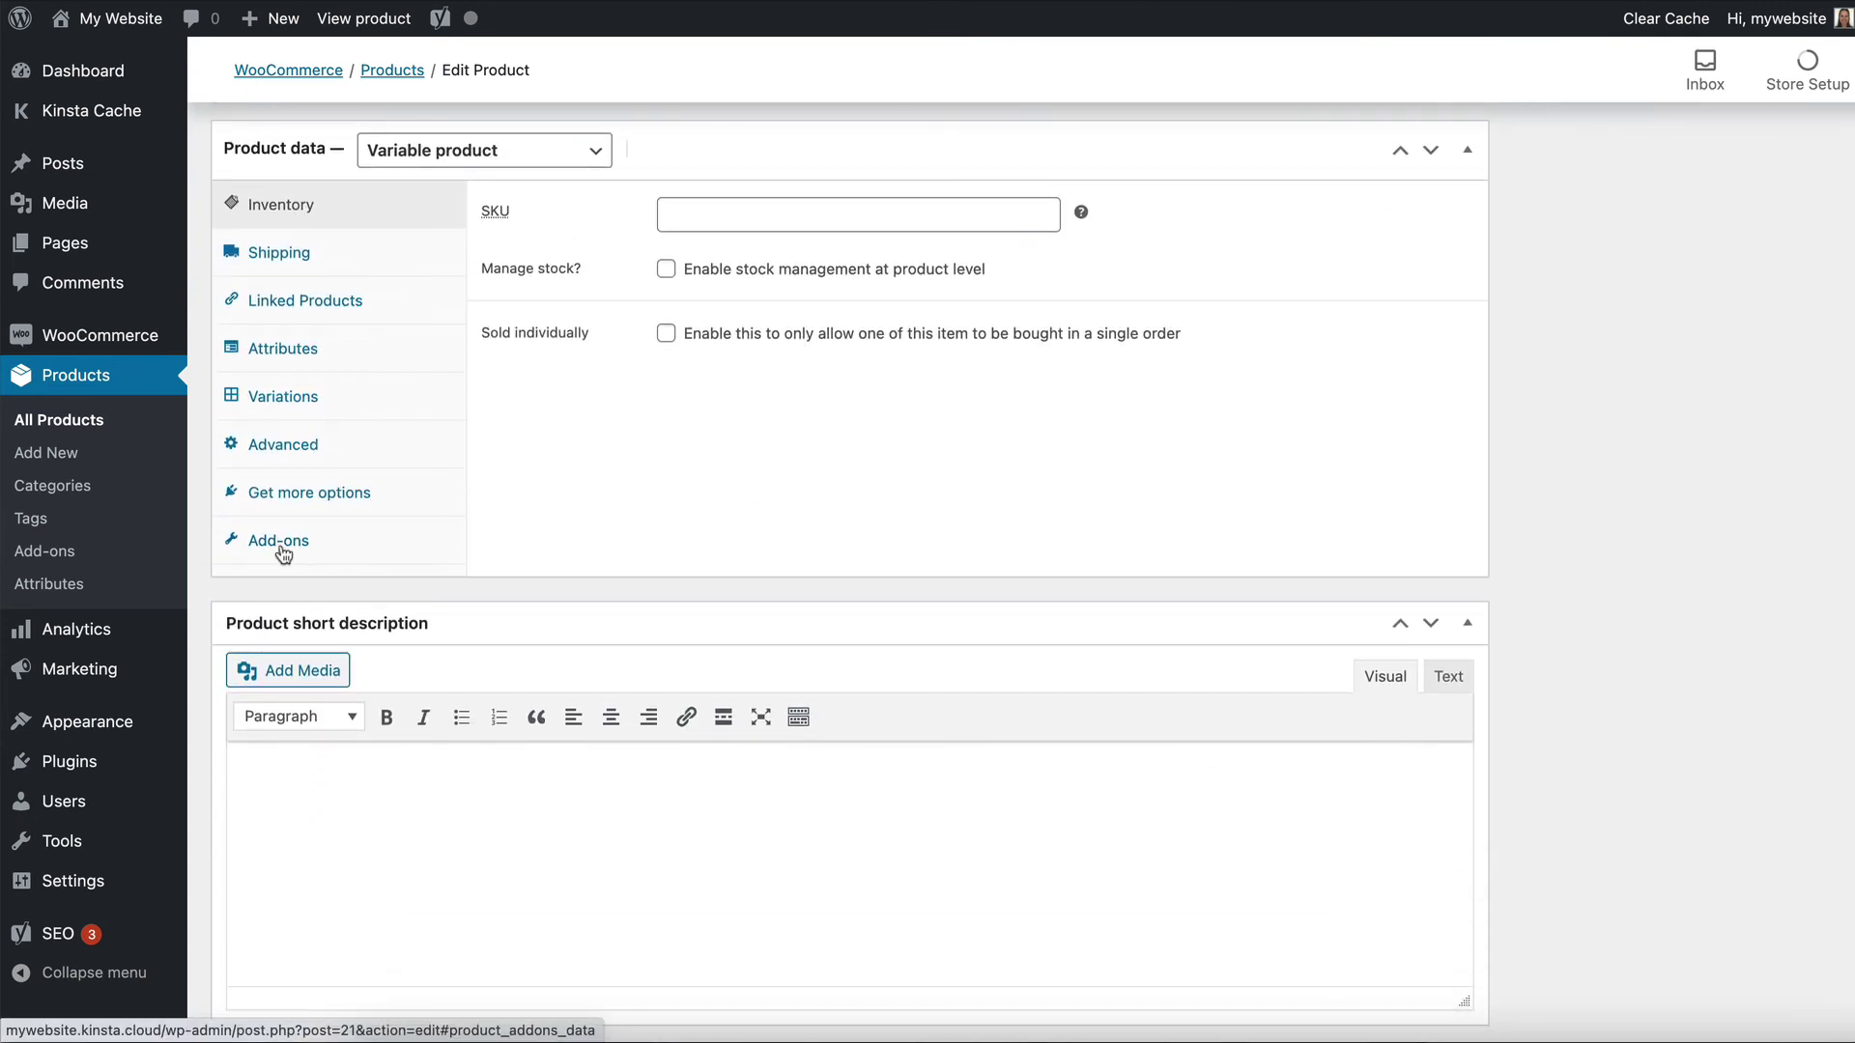
pyautogui.click(280, 546)
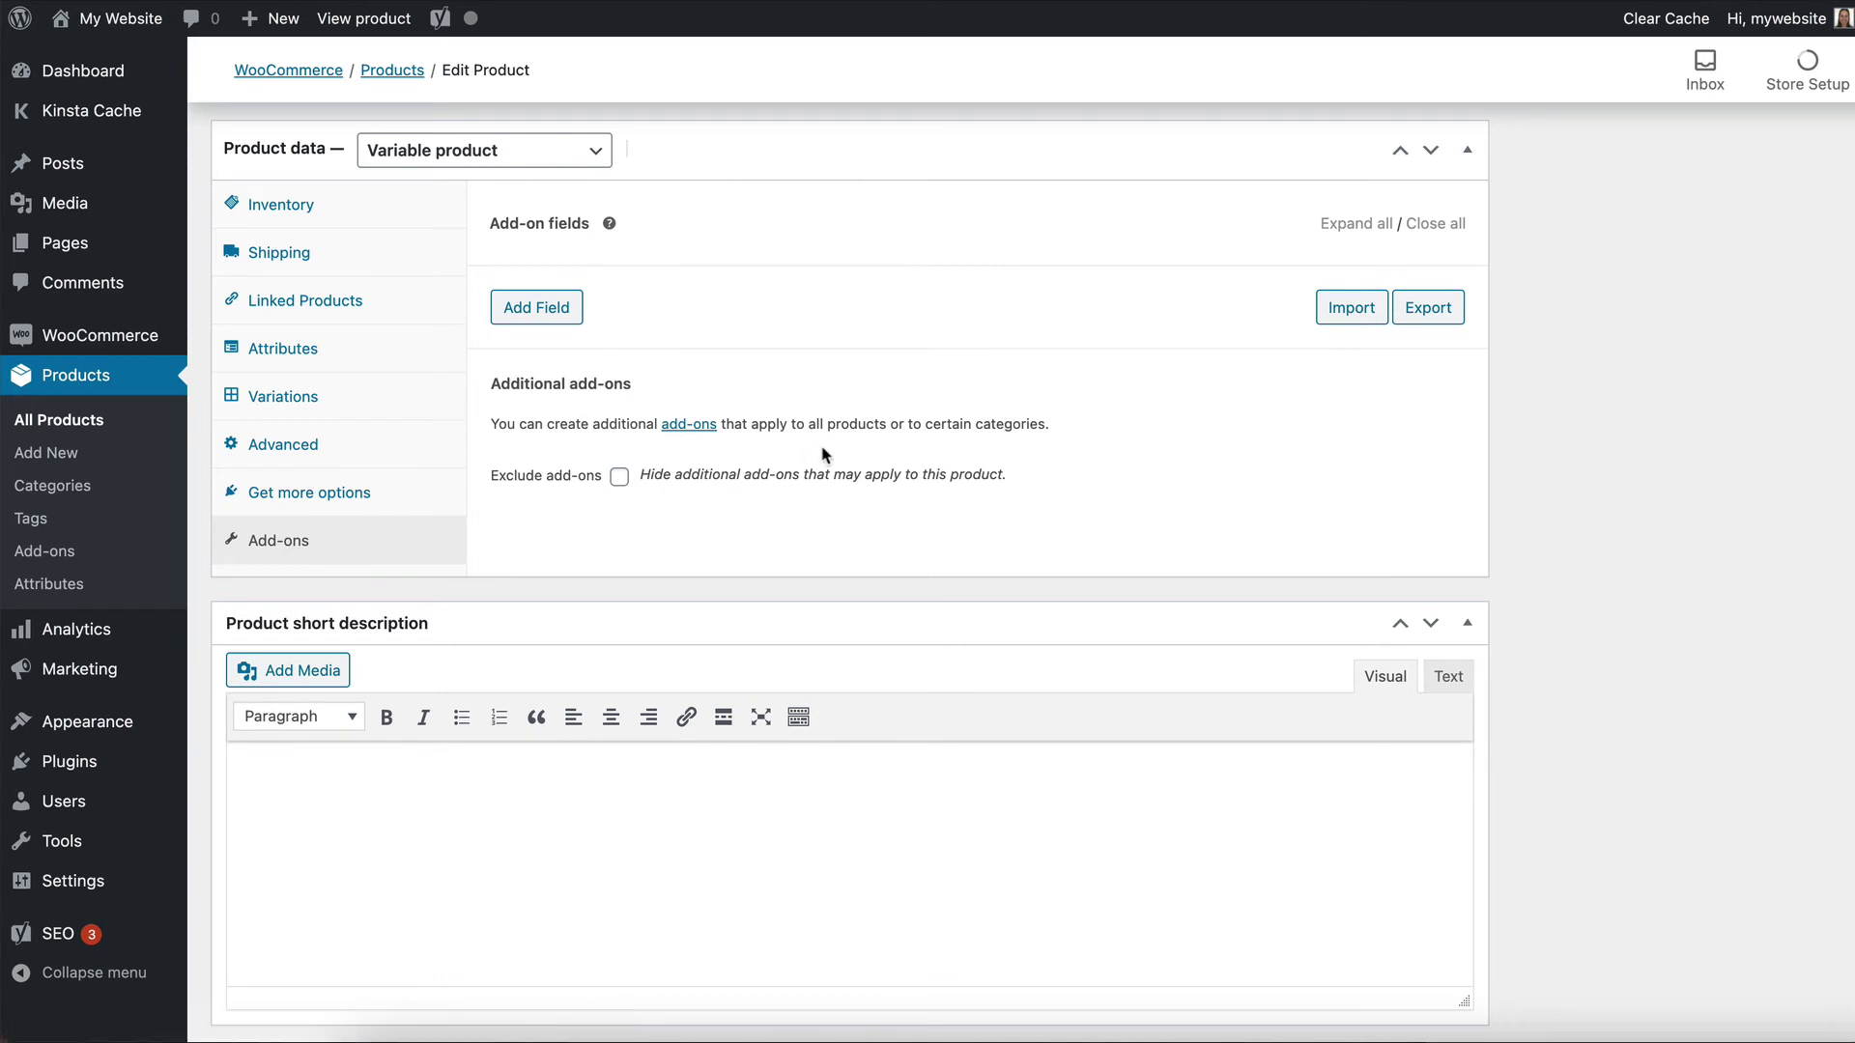
# Add a new add-on field titled 'Extra Toppings', displayed as radio buttons.
pyautogui.click(541, 311)
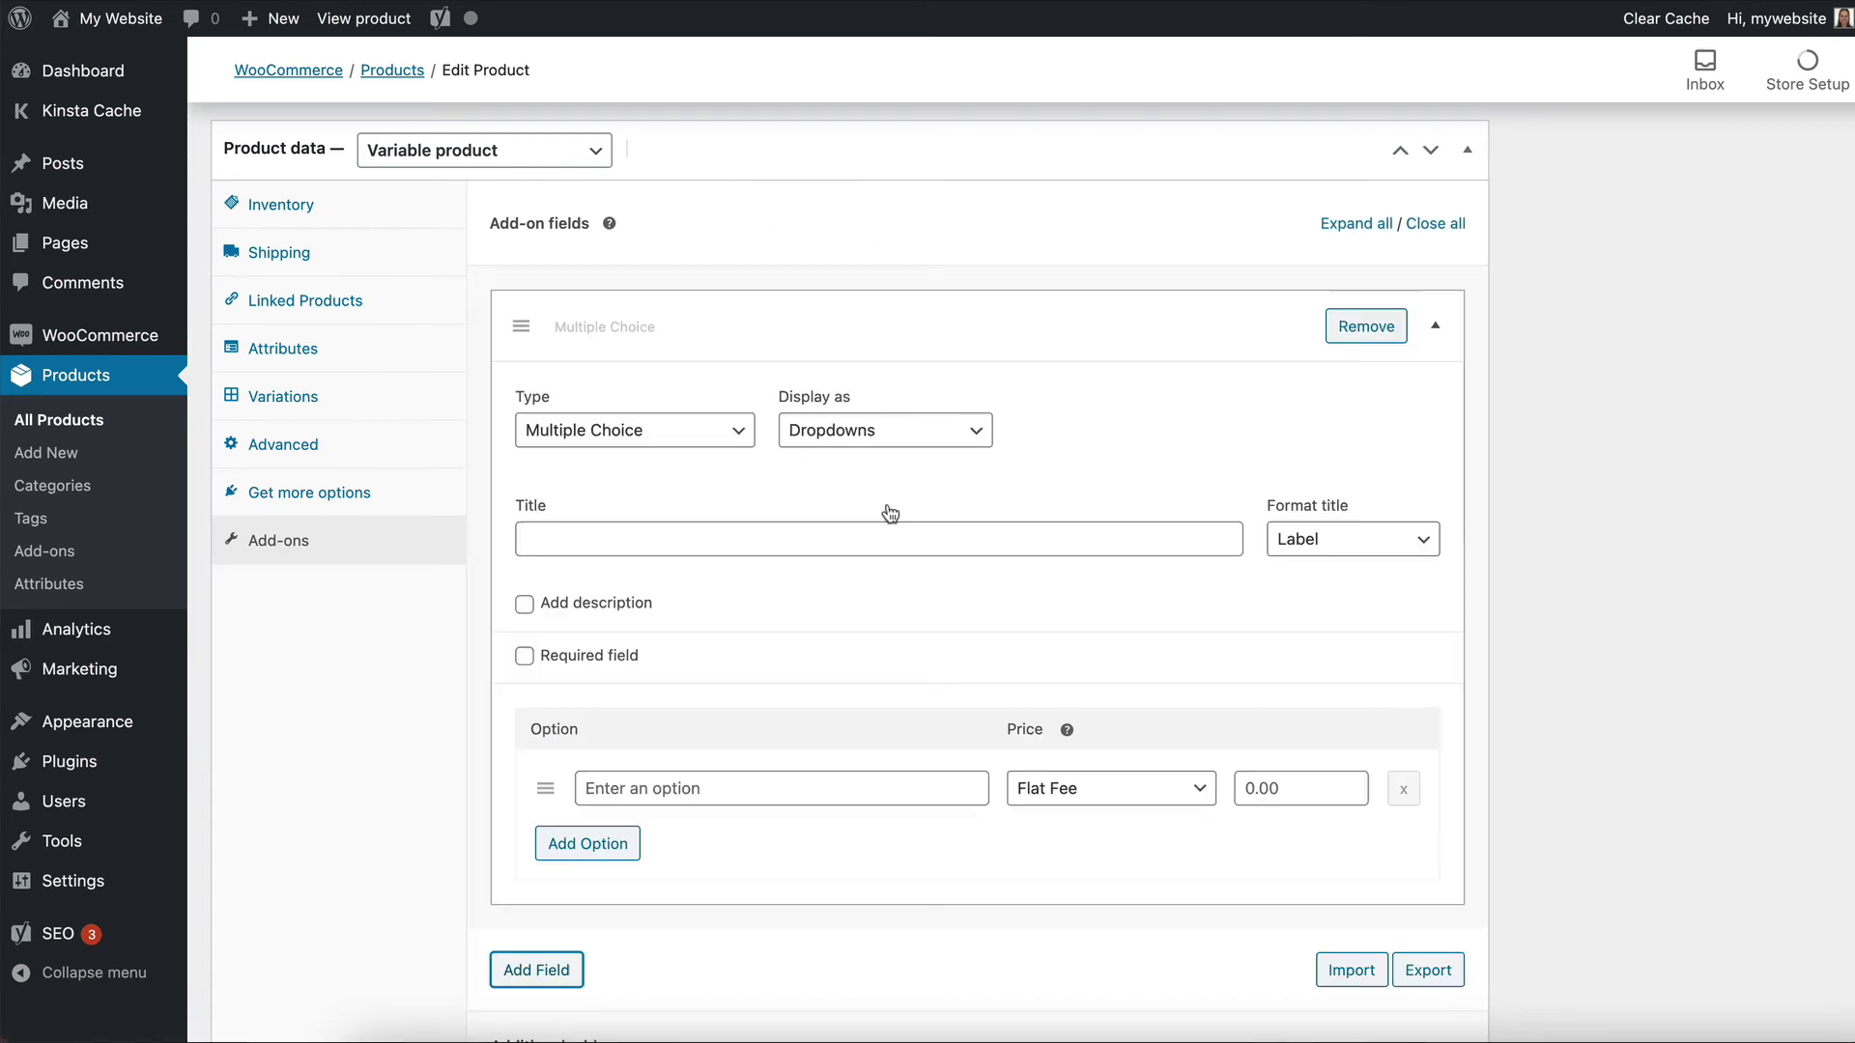
pyautogui.click(881, 438)
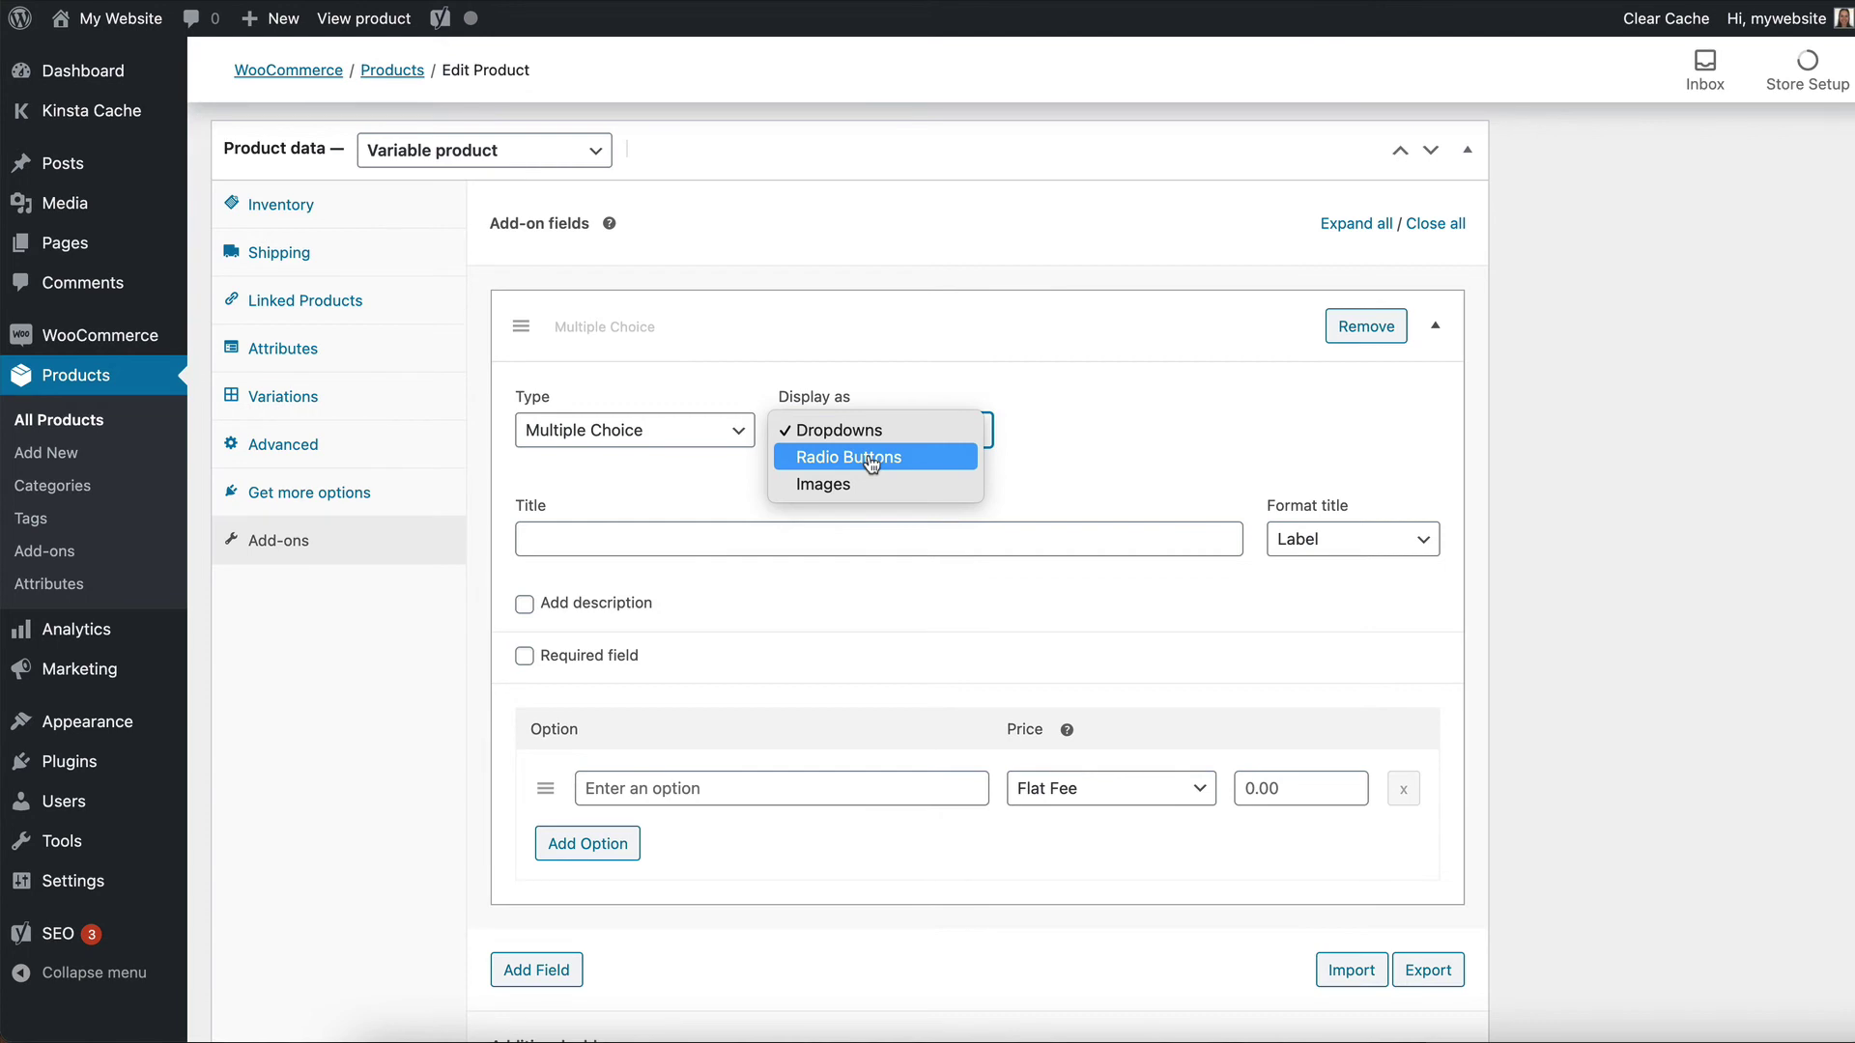
pyautogui.click(872, 461)
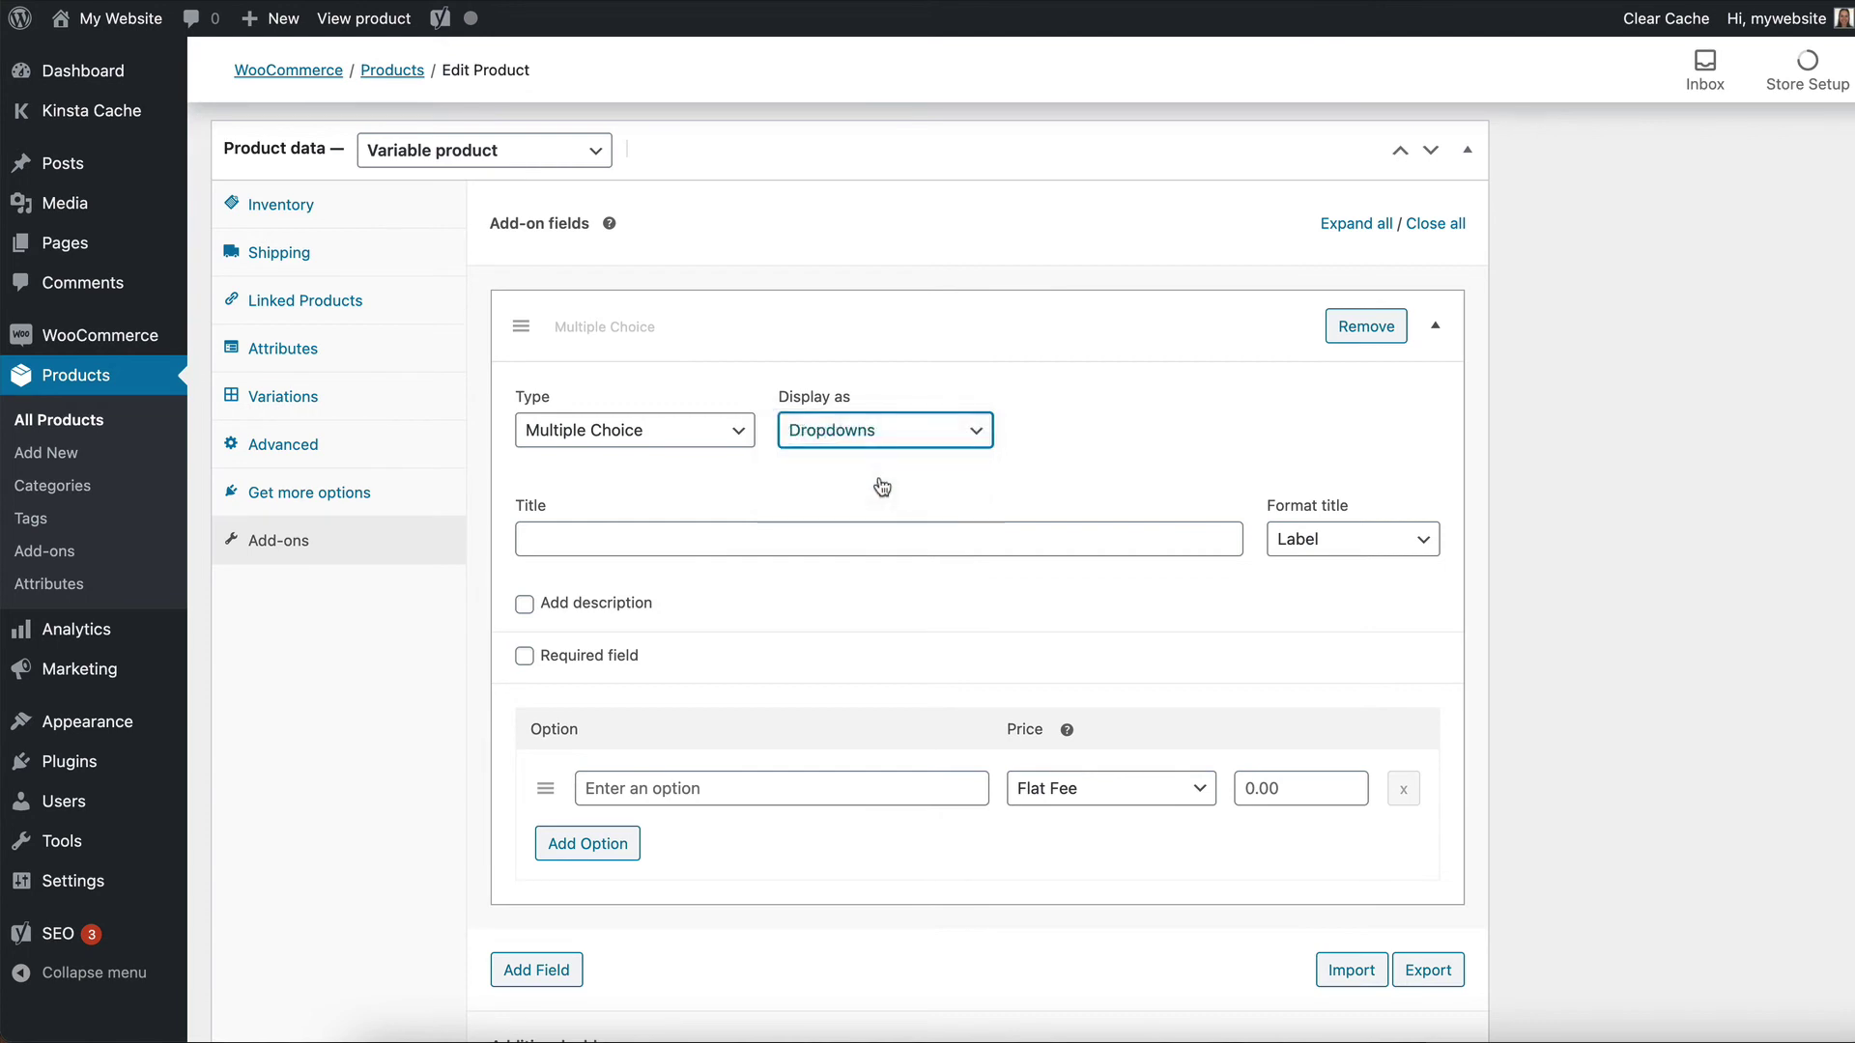
pyautogui.click(827, 539)
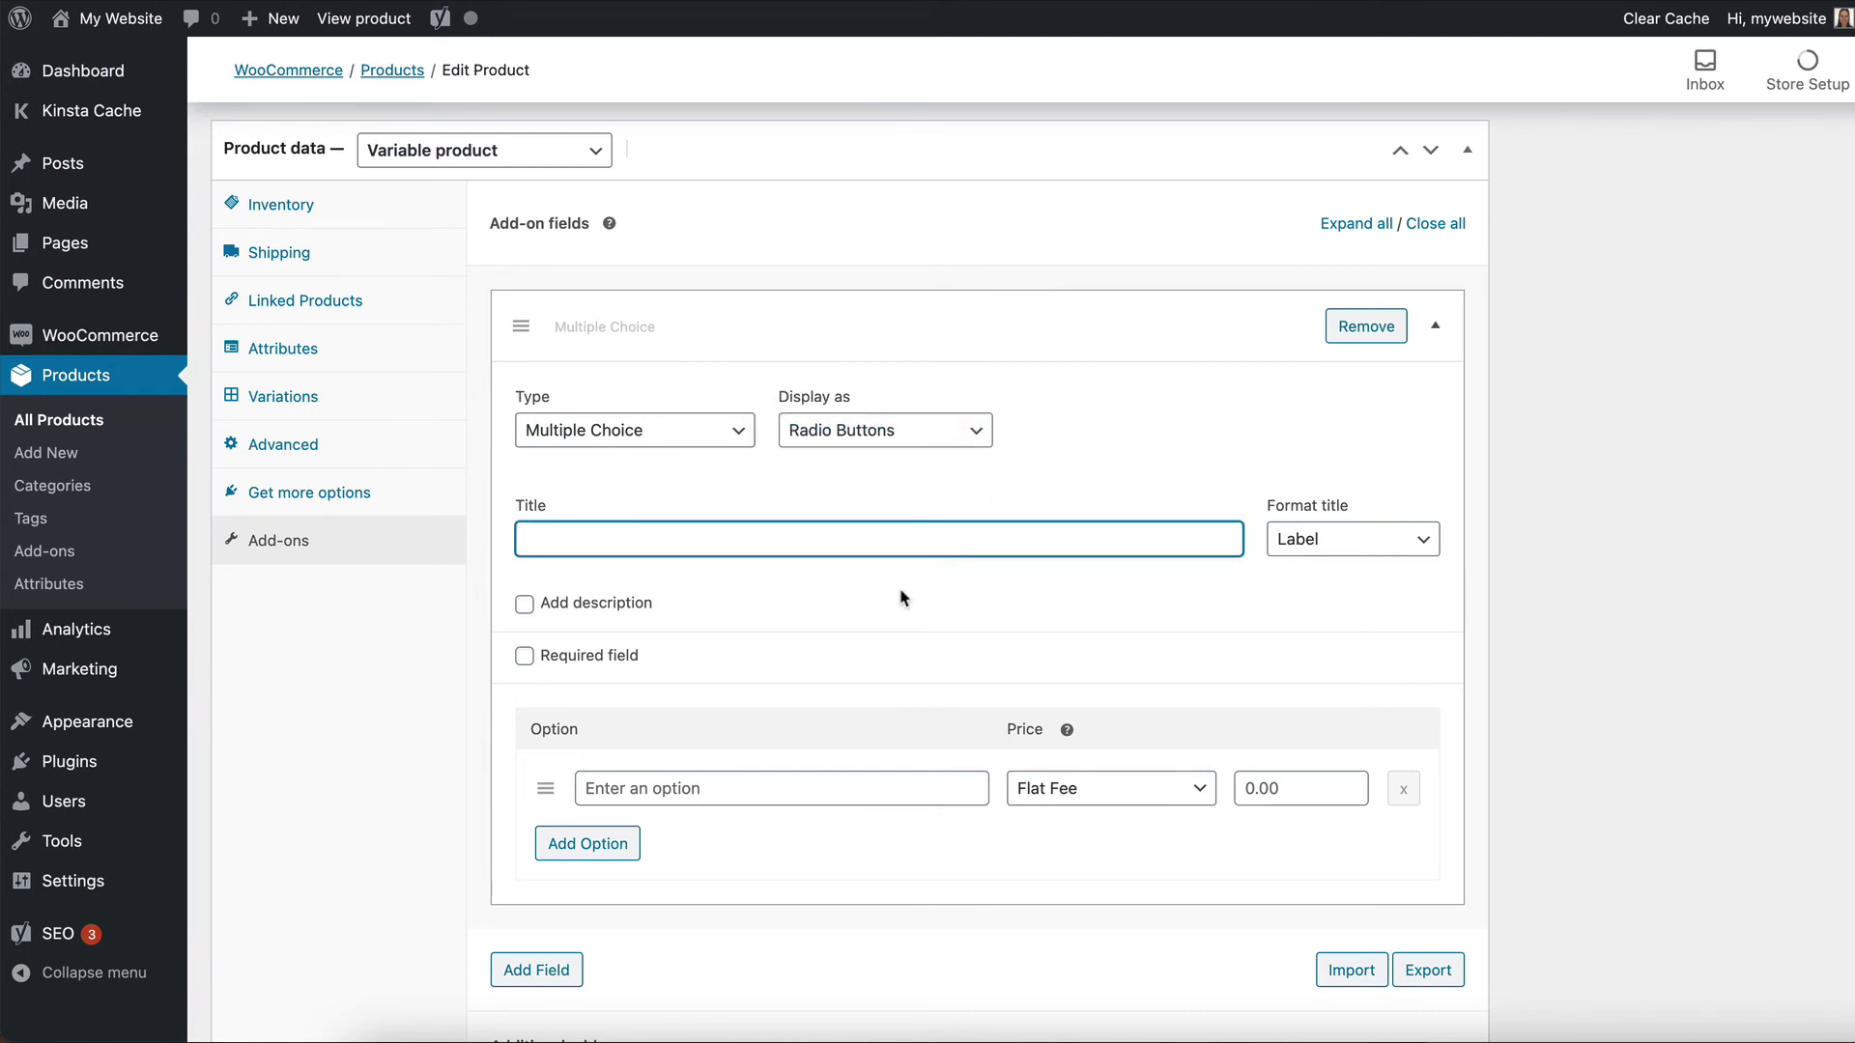
pyautogui.write('Extra Toppings')
# Give Extra Toppings the options Double Cheese priced 1 and Gluten Free priced 0.5.
pyautogui.scroll(-2, 957, 638)
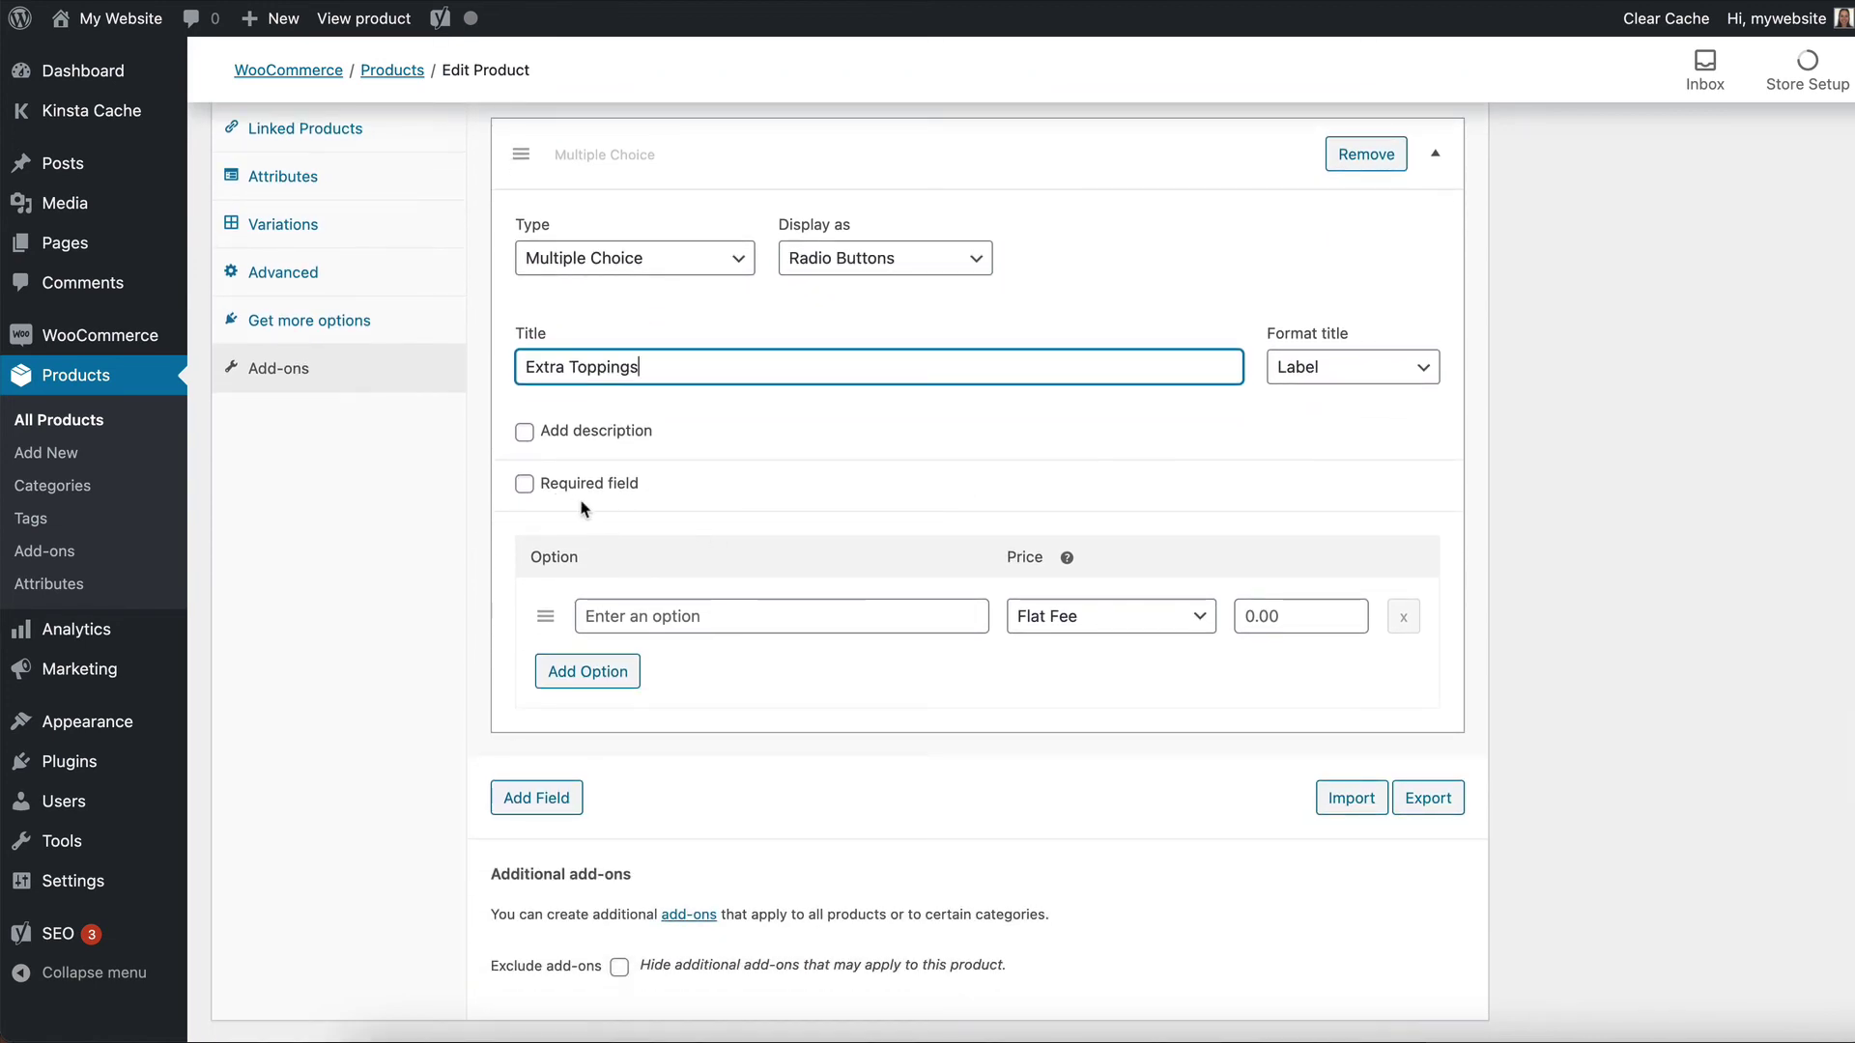
pyautogui.click(670, 621)
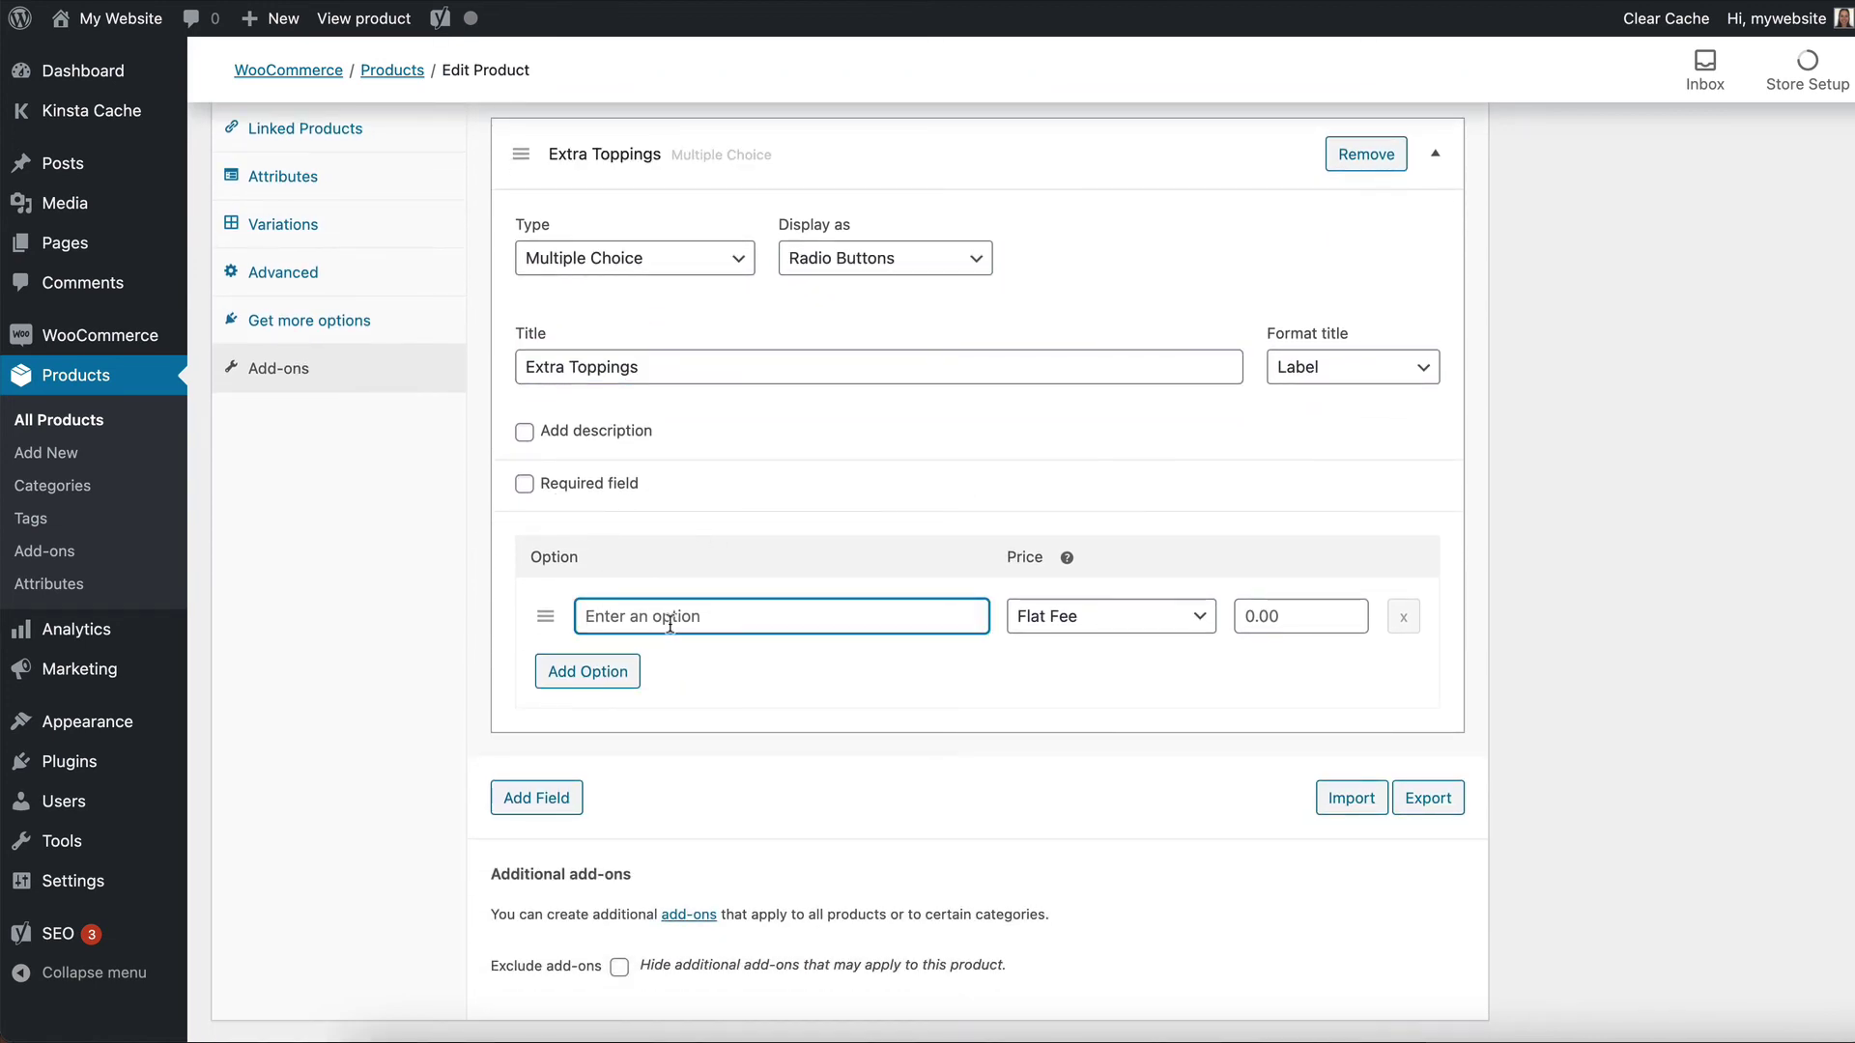
pyautogui.write('Double Cheese')
pyautogui.click(1300, 611)
pyautogui.write('1')
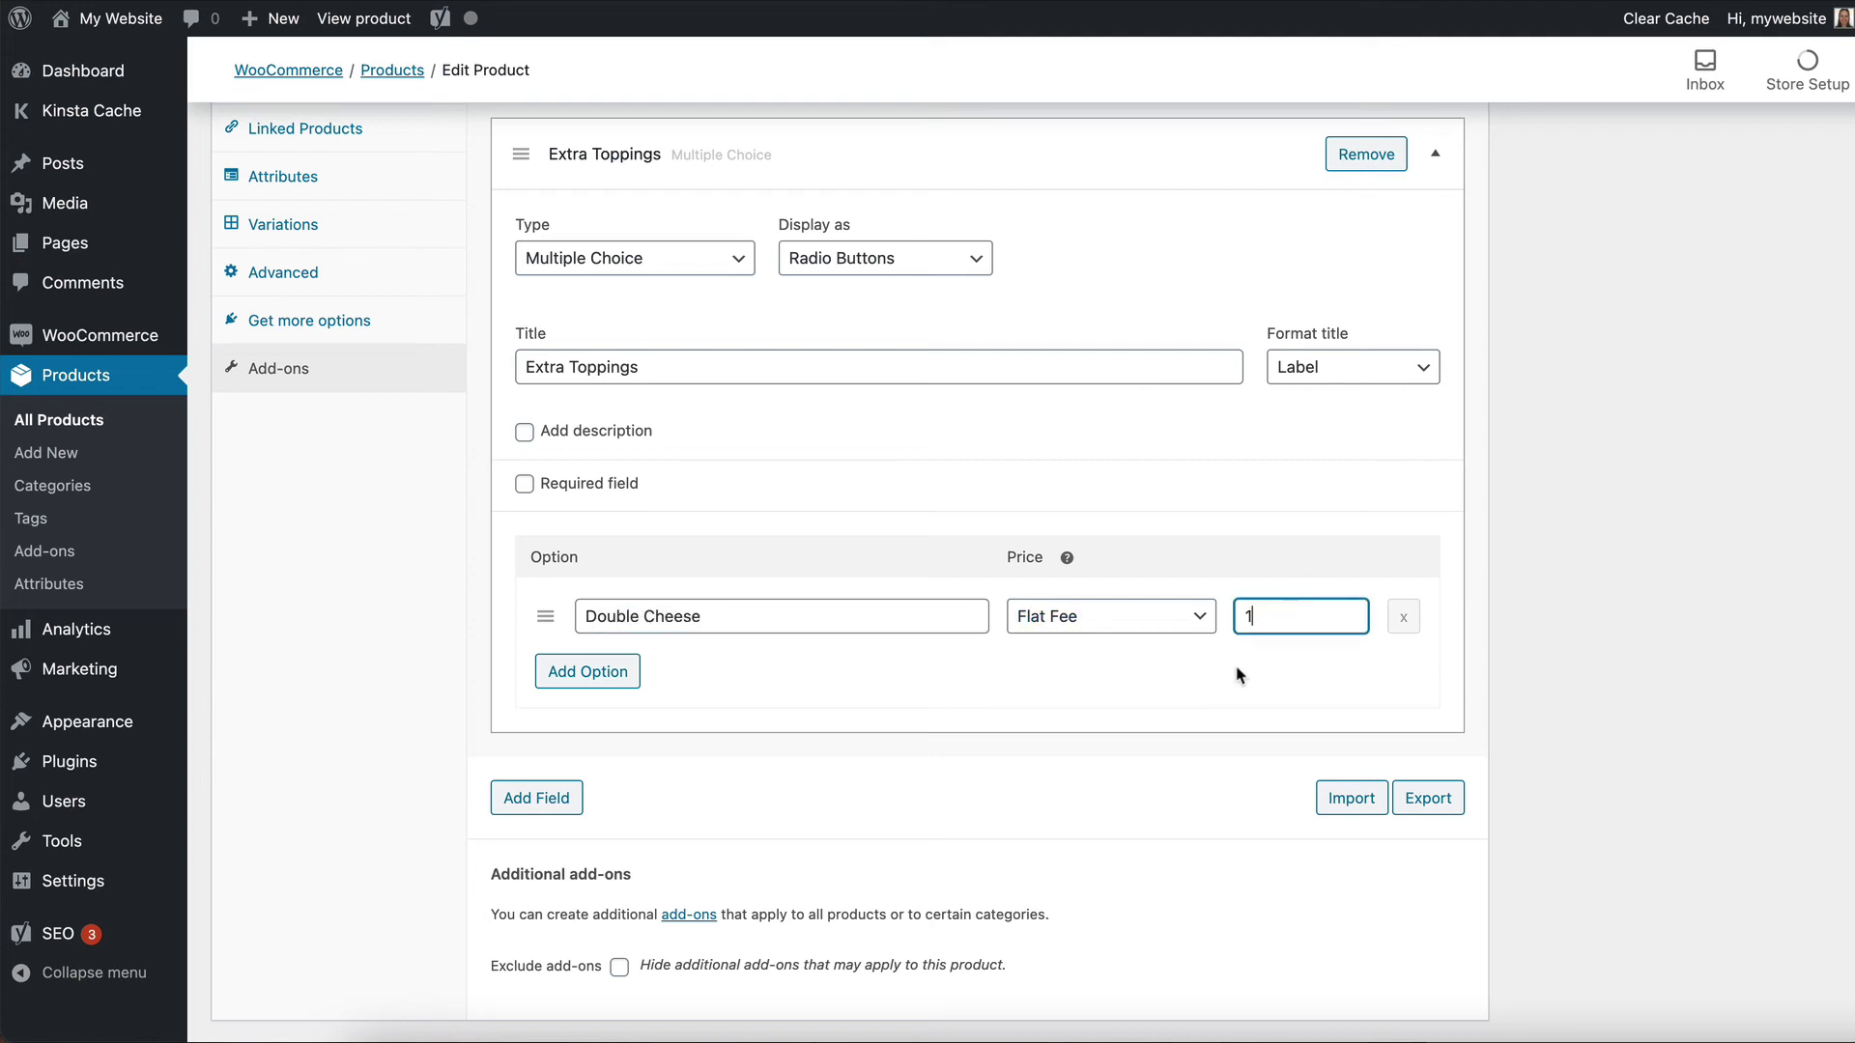
pyautogui.click(626, 681)
pyautogui.click(628, 685)
pyautogui.write('Gluten Free')
pyautogui.doubleClick(1263, 674)
pyautogui.write('0.5')
pyautogui.click(1051, 741)
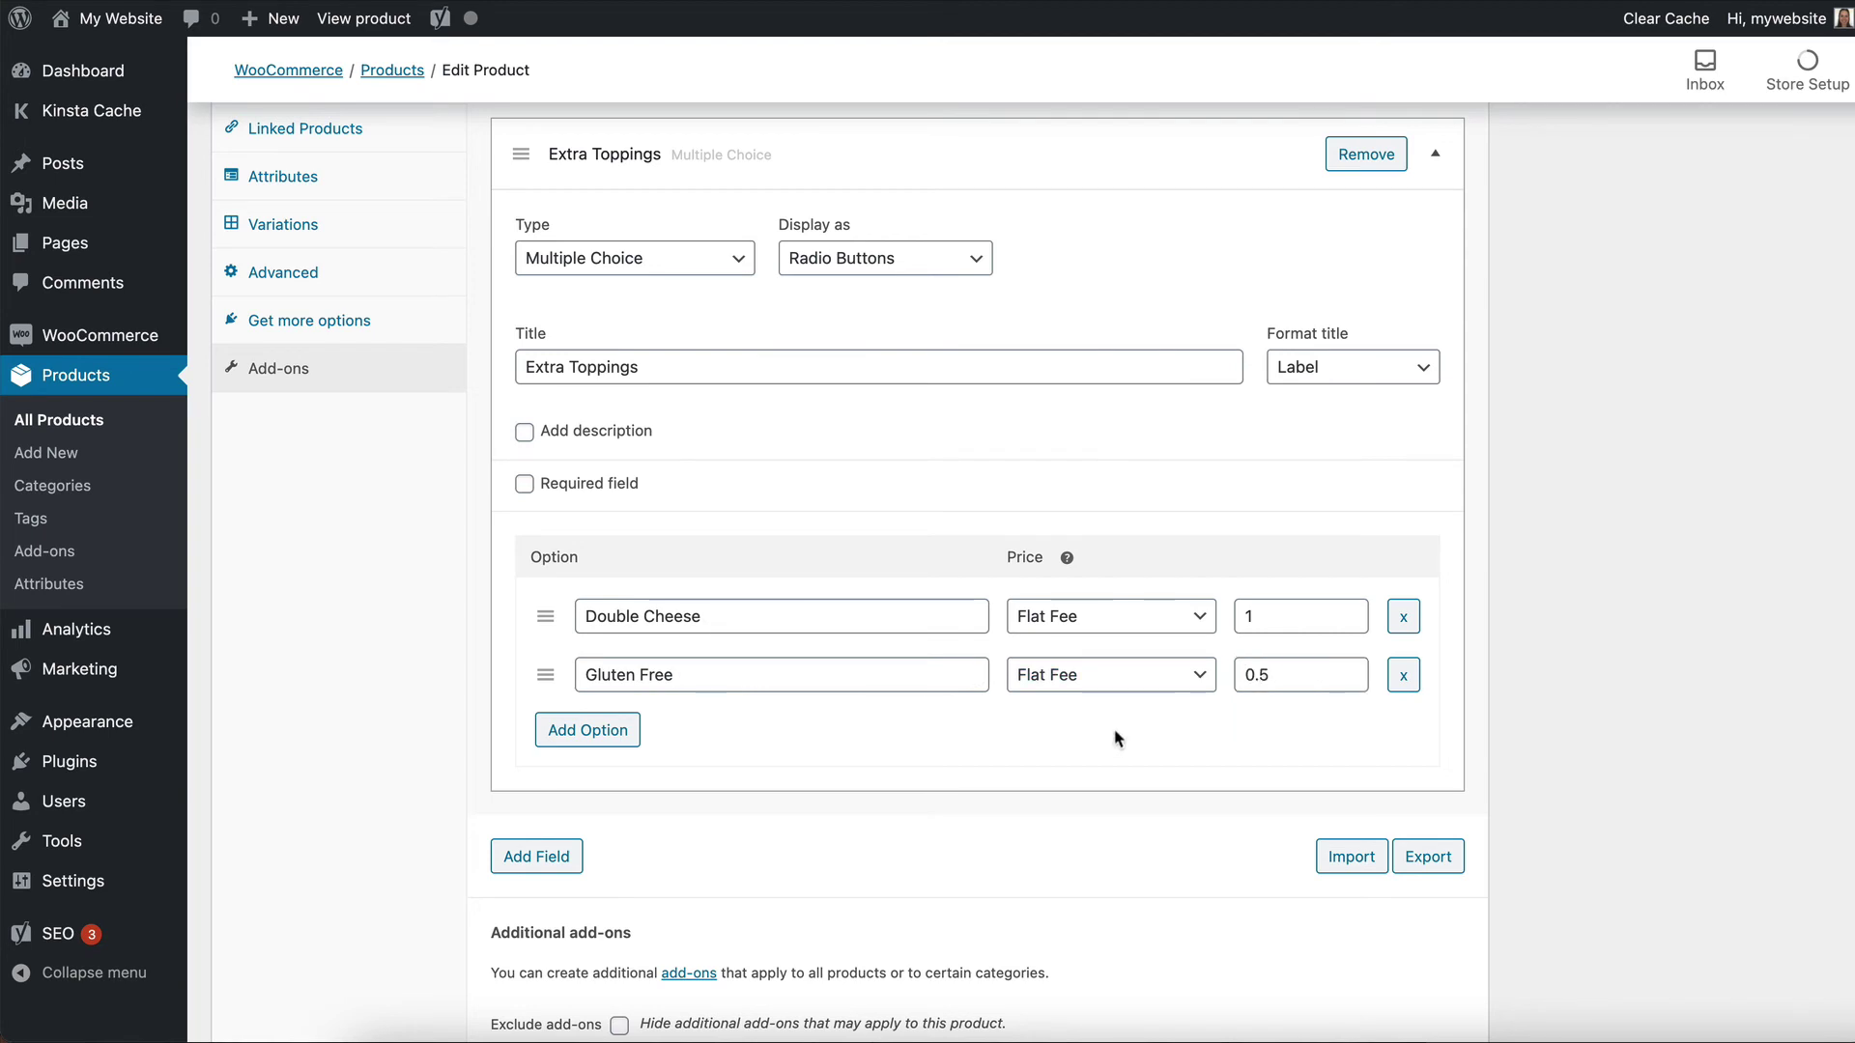
pyautogui.scroll(-3, 1115, 739)
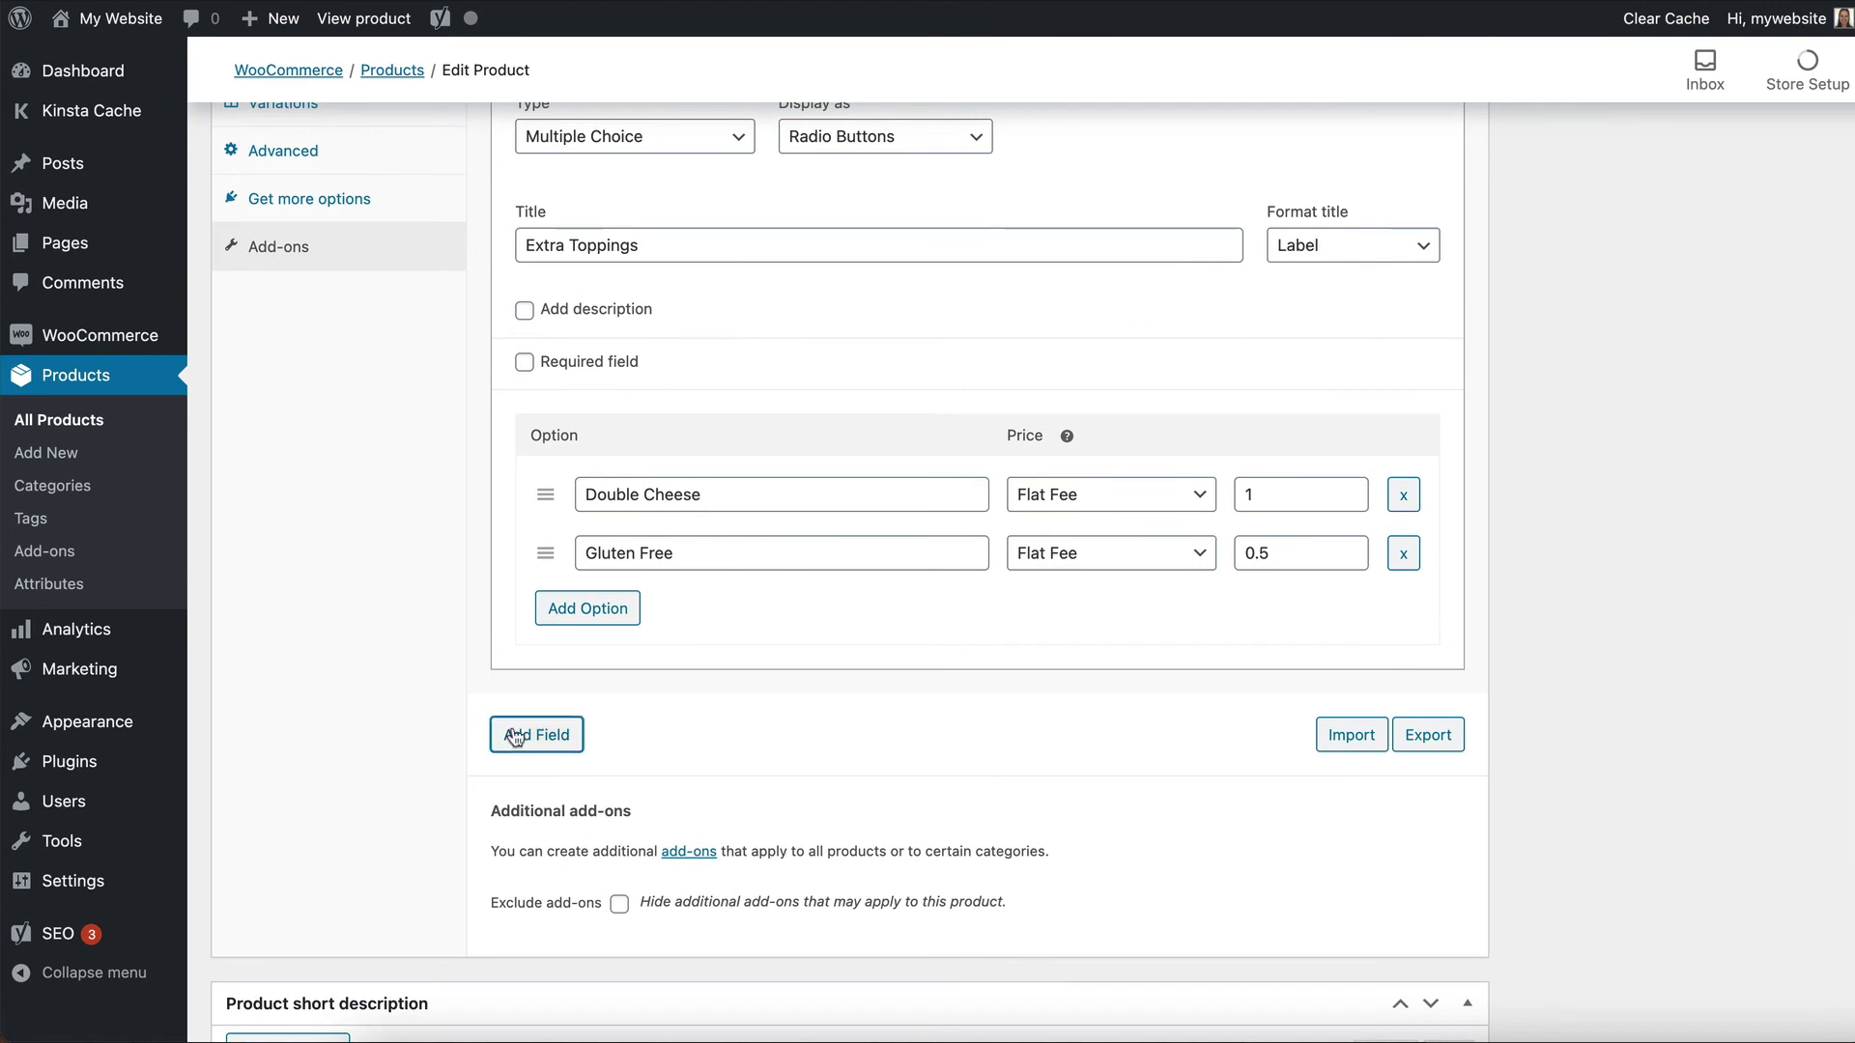
# Add a second add-on field and change Extra Toppings to a Checkboxes type.
pyautogui.click(517, 732)
pyautogui.scroll(-5, 791, 774)
pyautogui.click(718, 560)
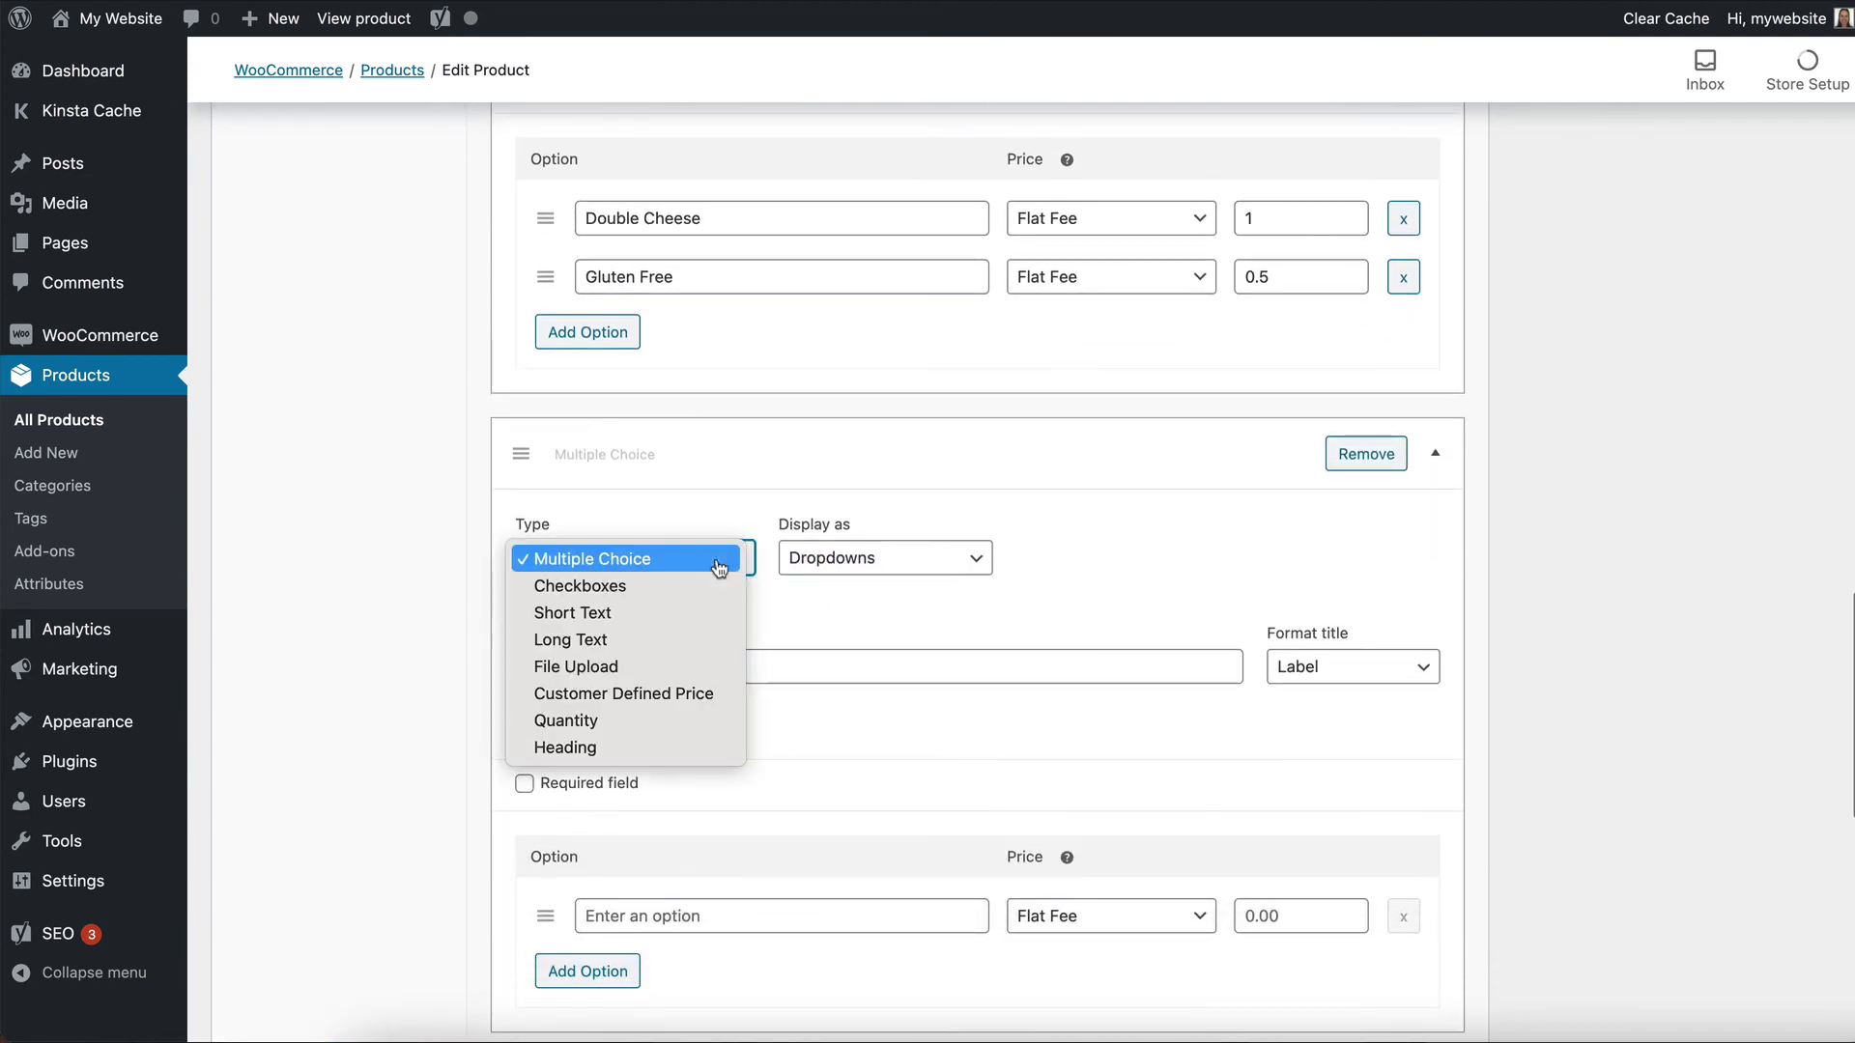
pyautogui.click(611, 589)
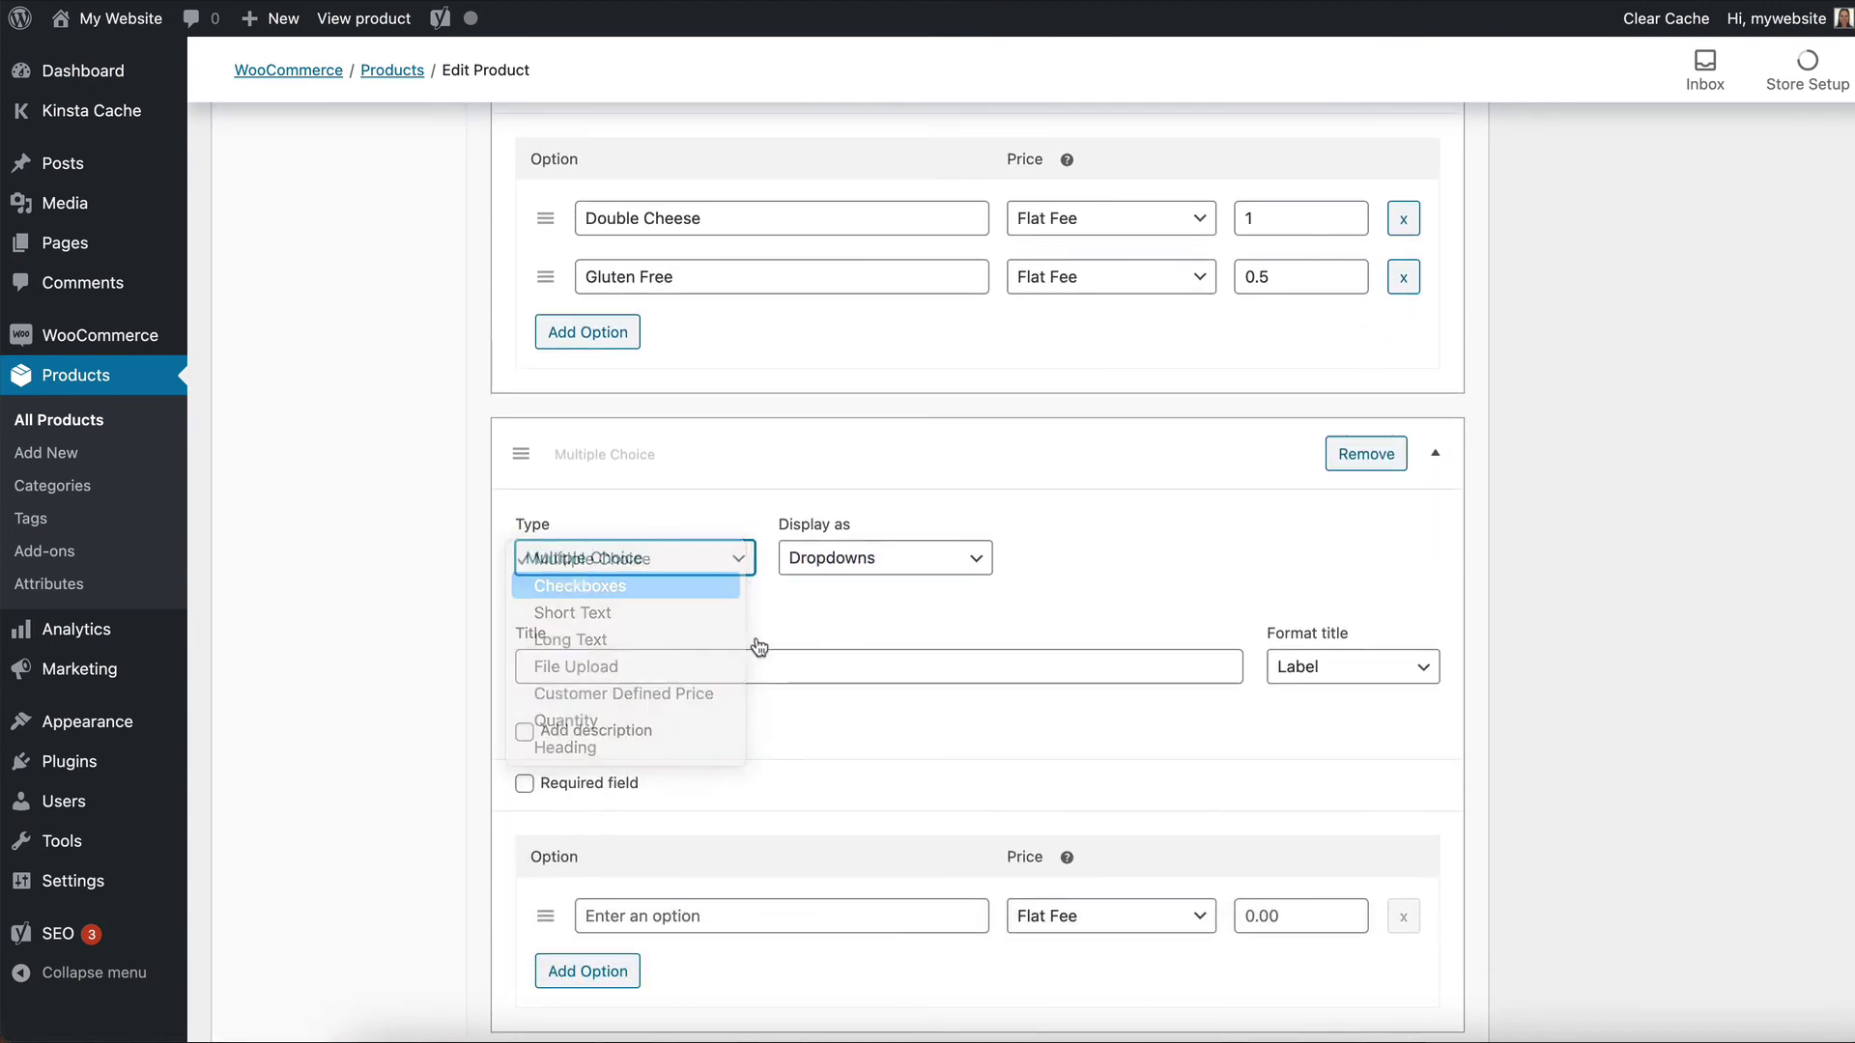
pyautogui.scroll(6, 791, 667)
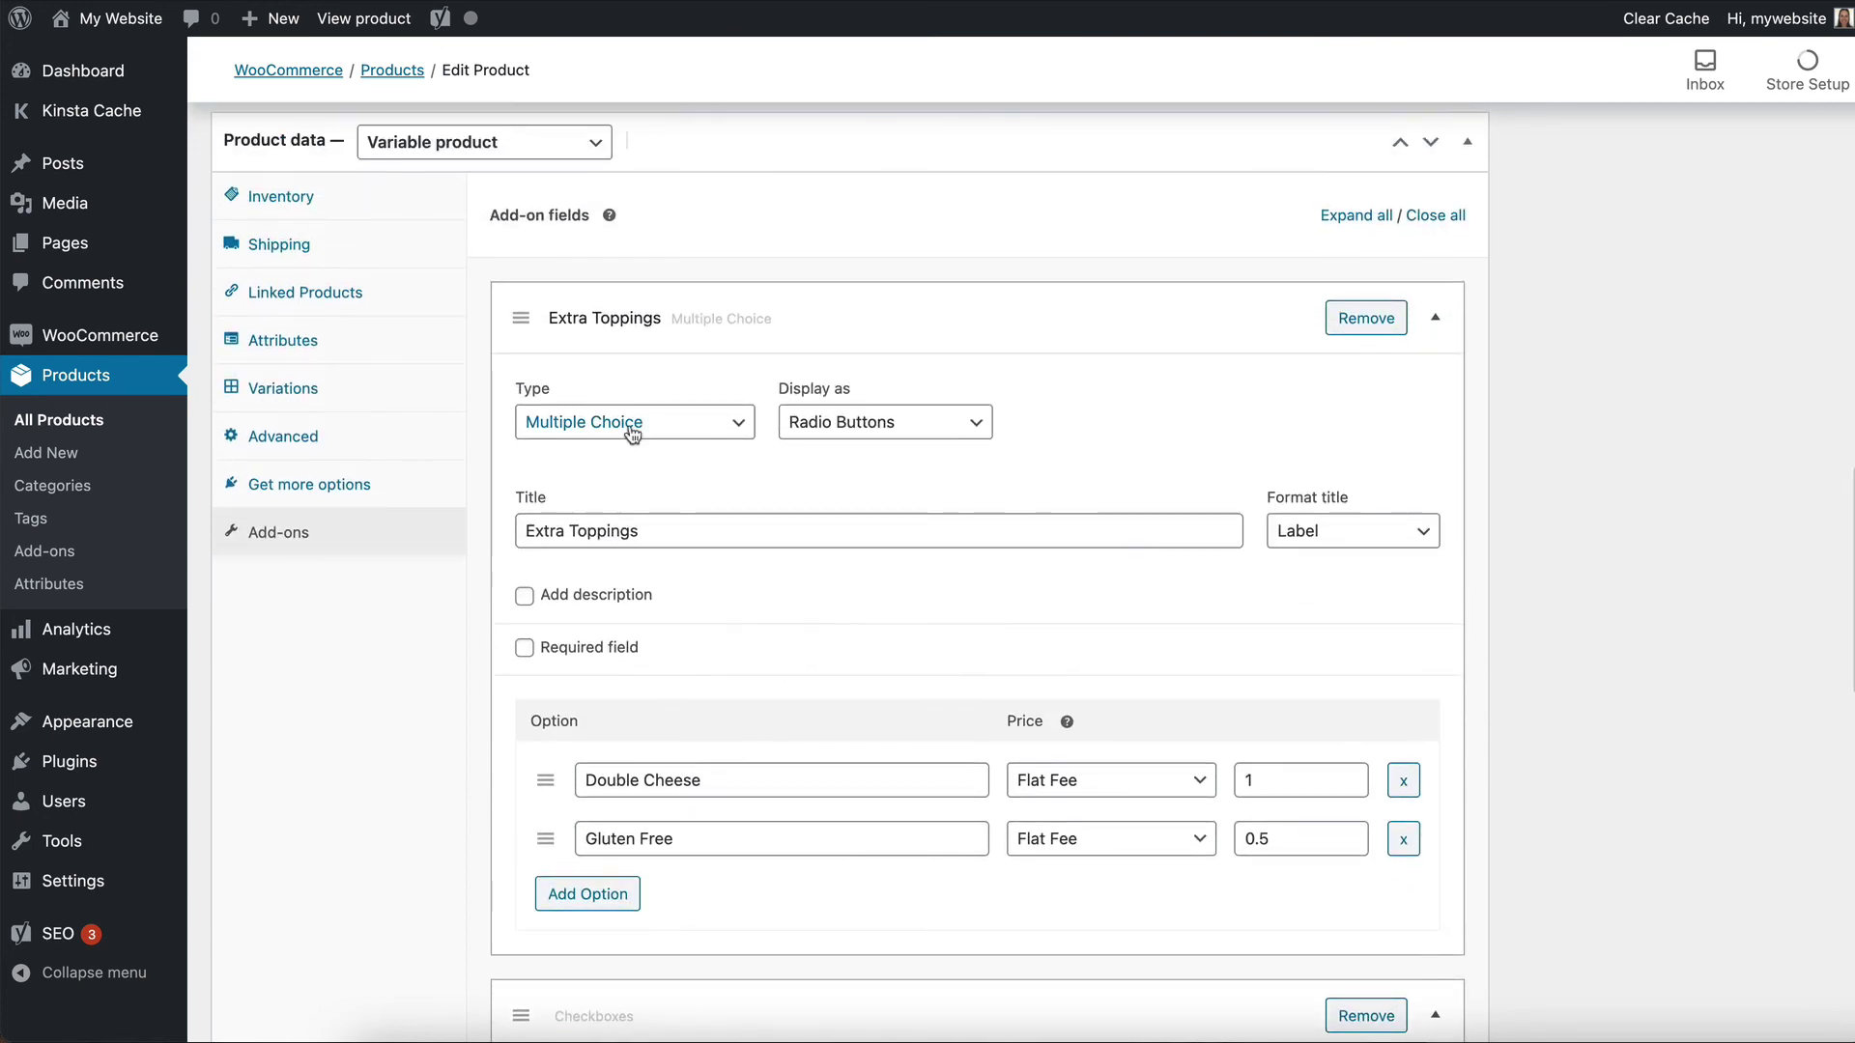
pyautogui.click(633, 434)
pyautogui.click(622, 450)
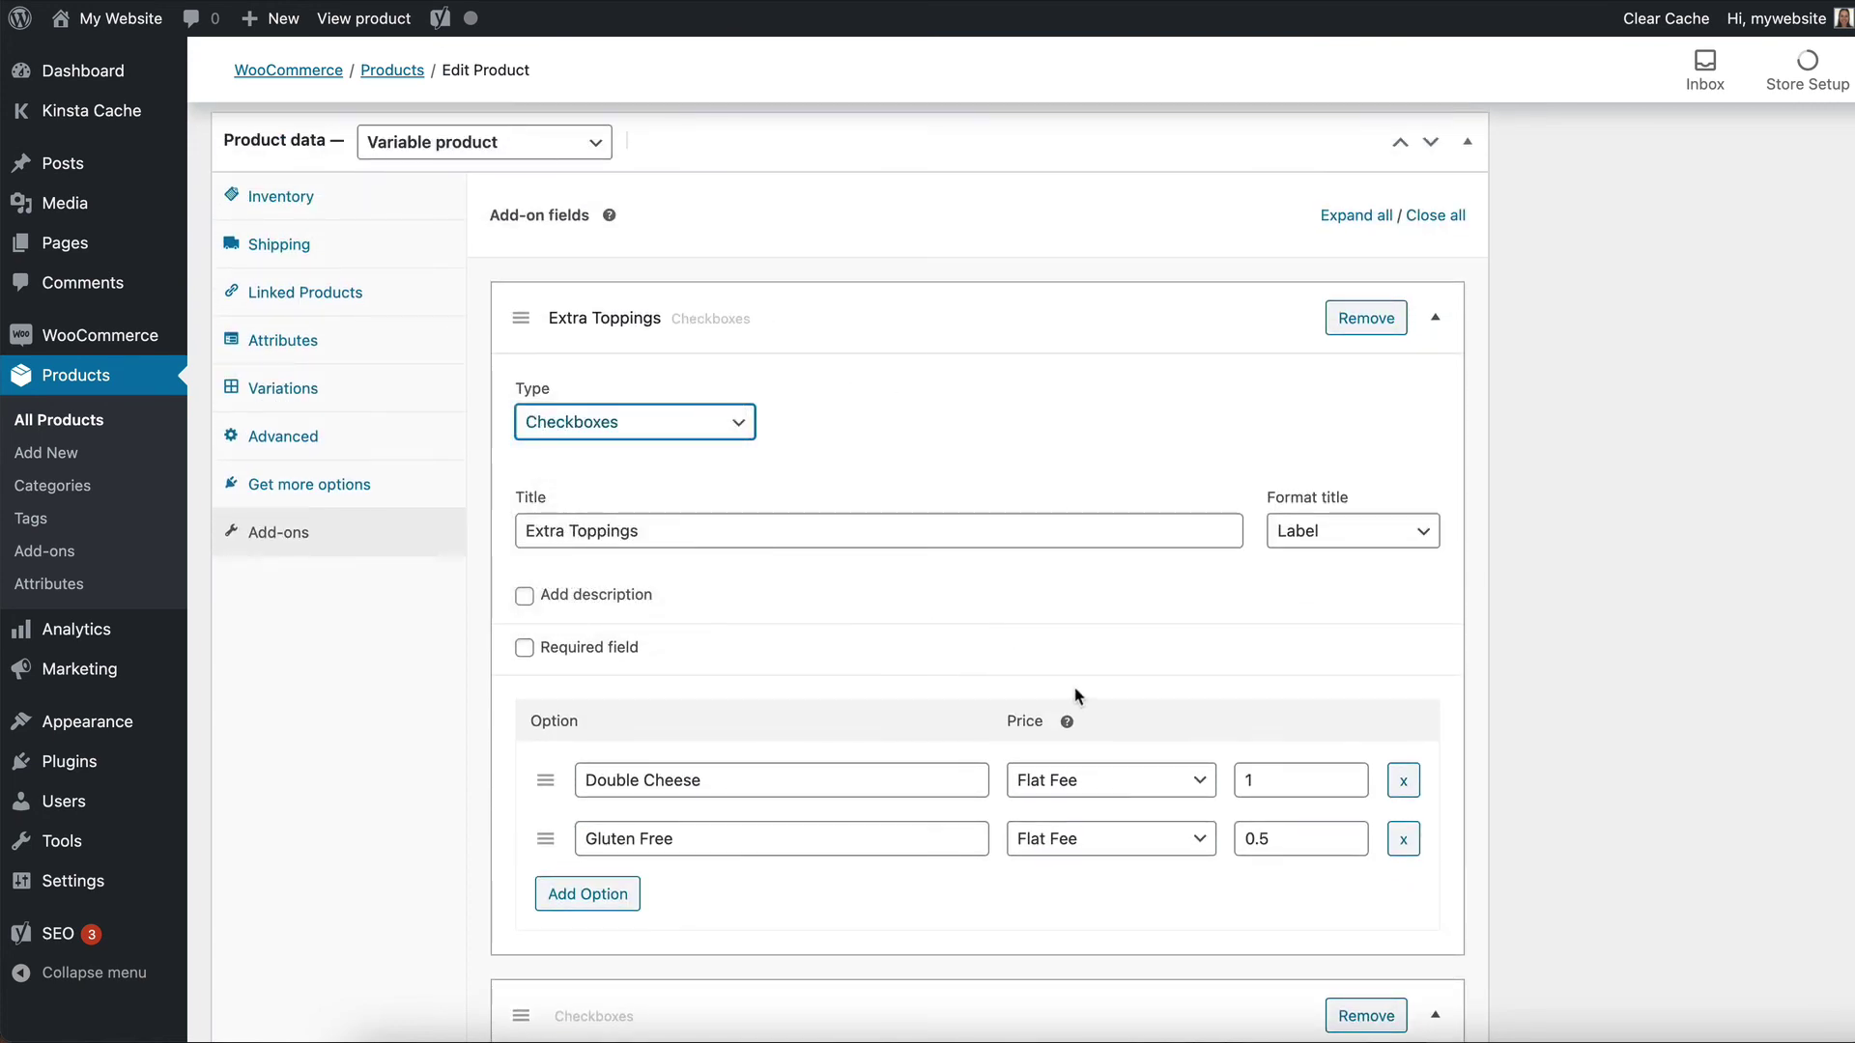
# Make the second add-on a Short Text field titled 'Birthday Message'.
pyautogui.scroll(-7, 770, 664)
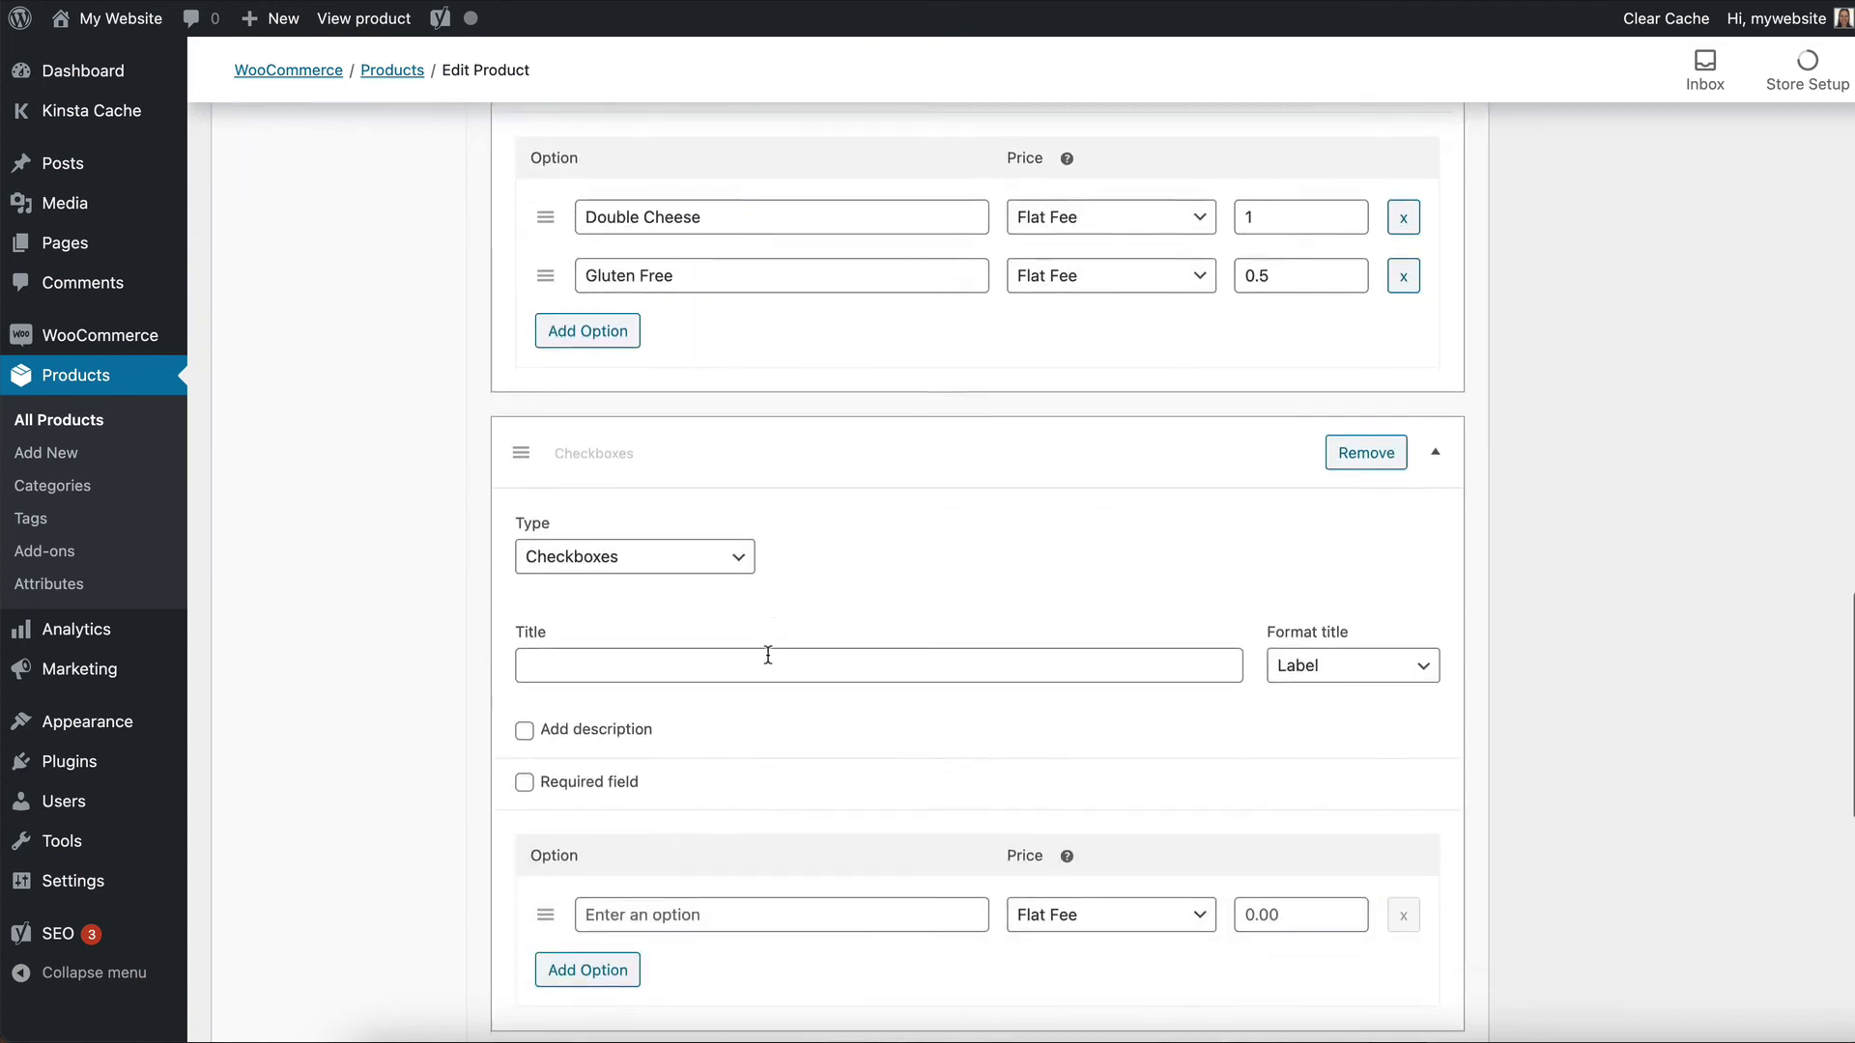
pyautogui.click(633, 486)
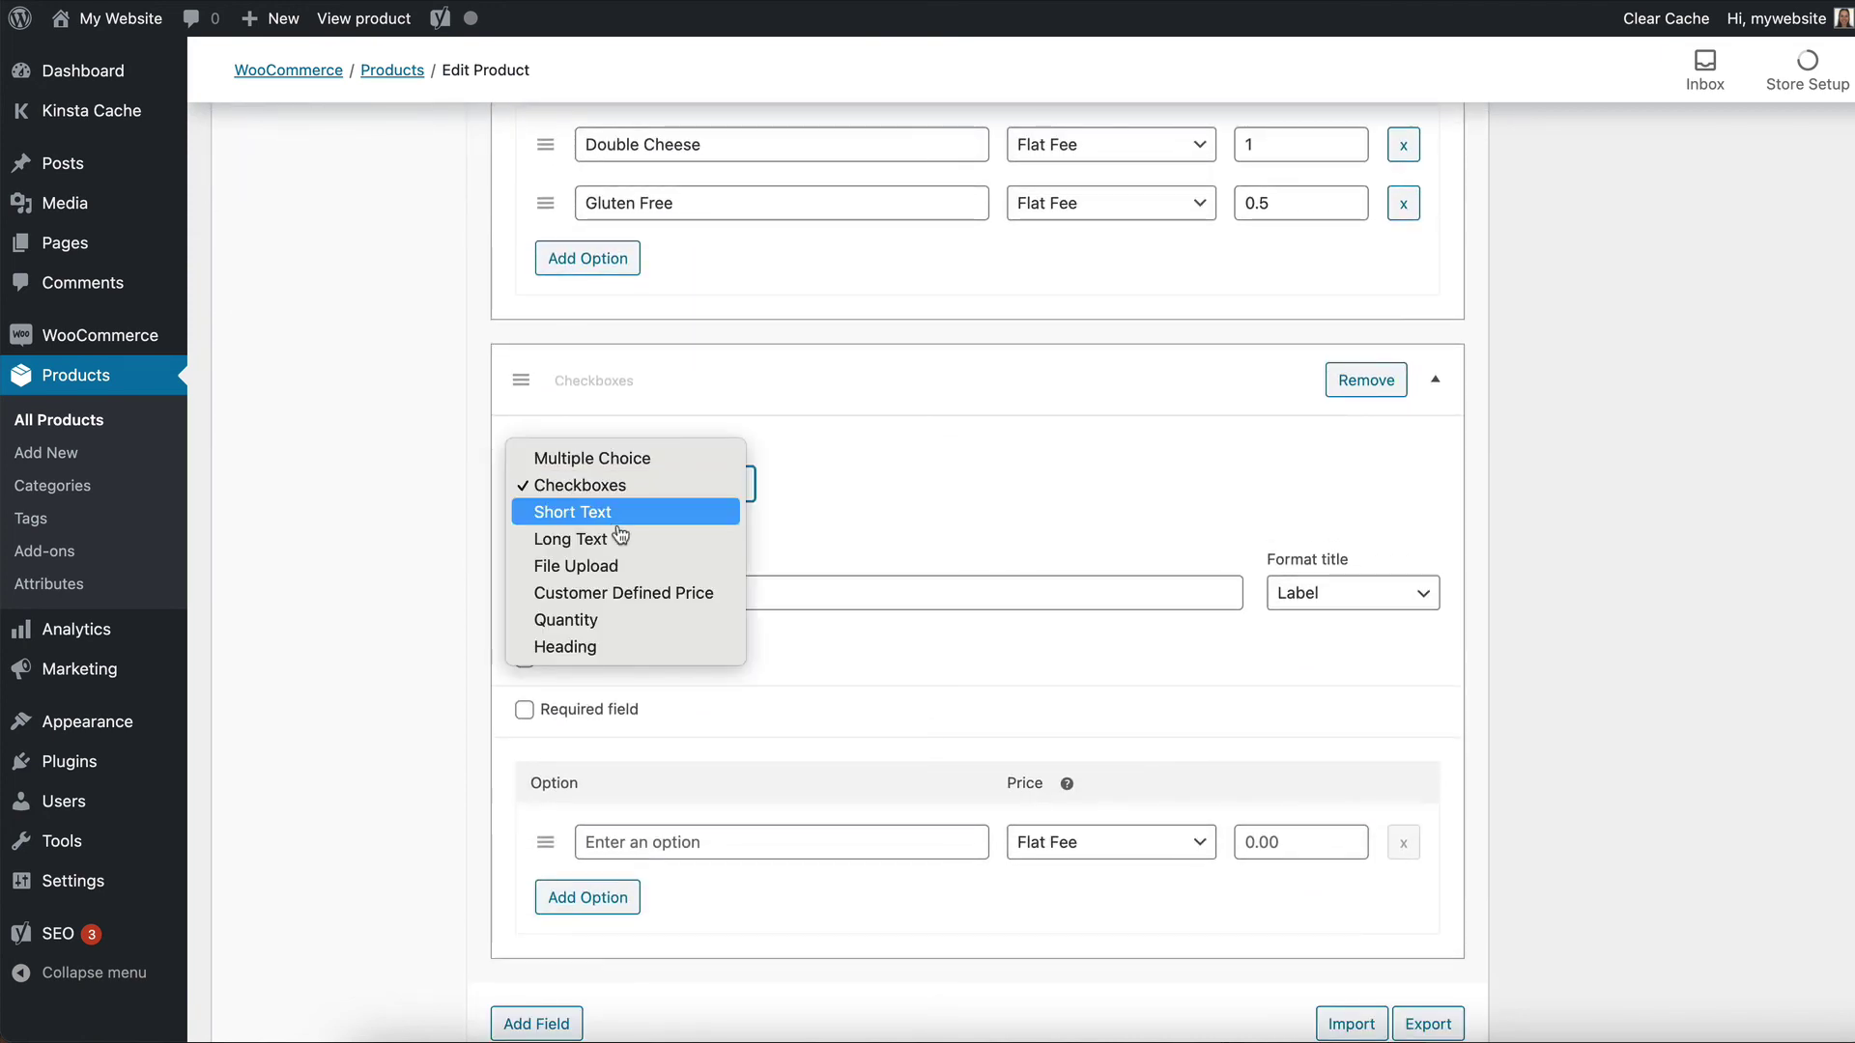
pyautogui.click(614, 517)
pyautogui.click(878, 497)
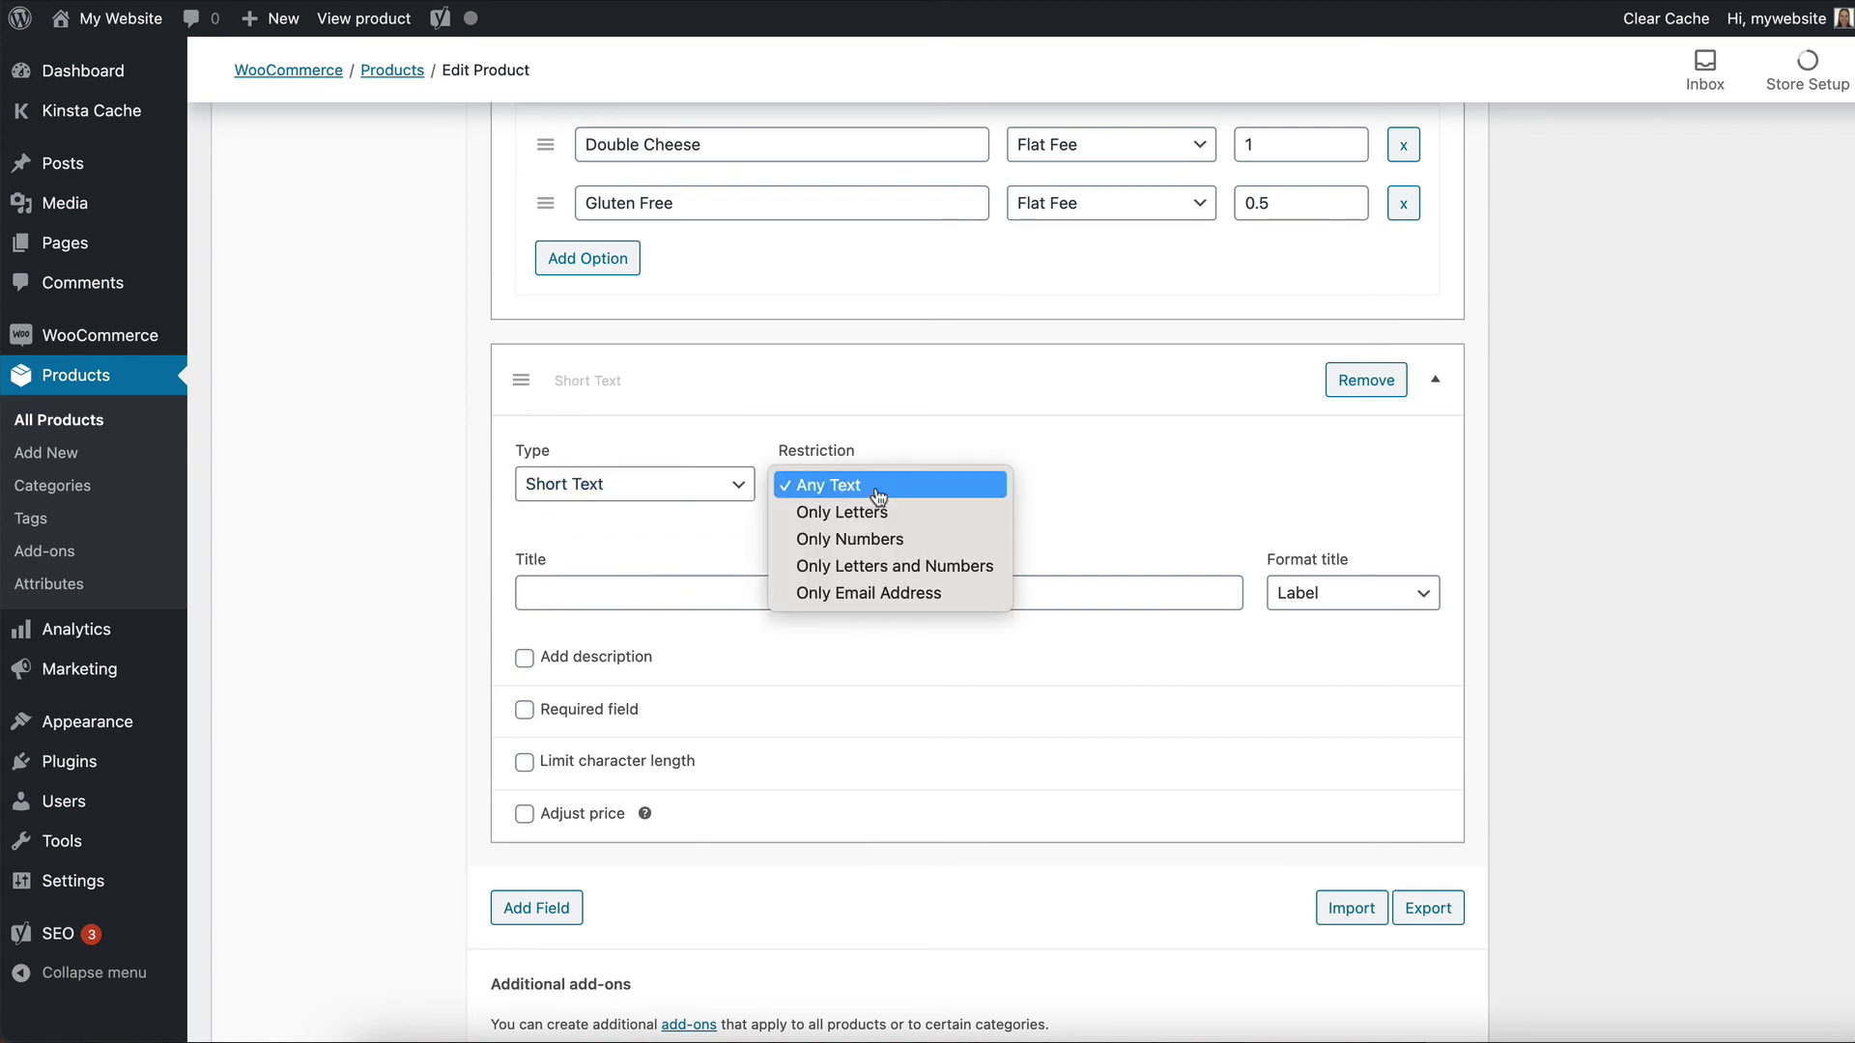
pyautogui.click(616, 603)
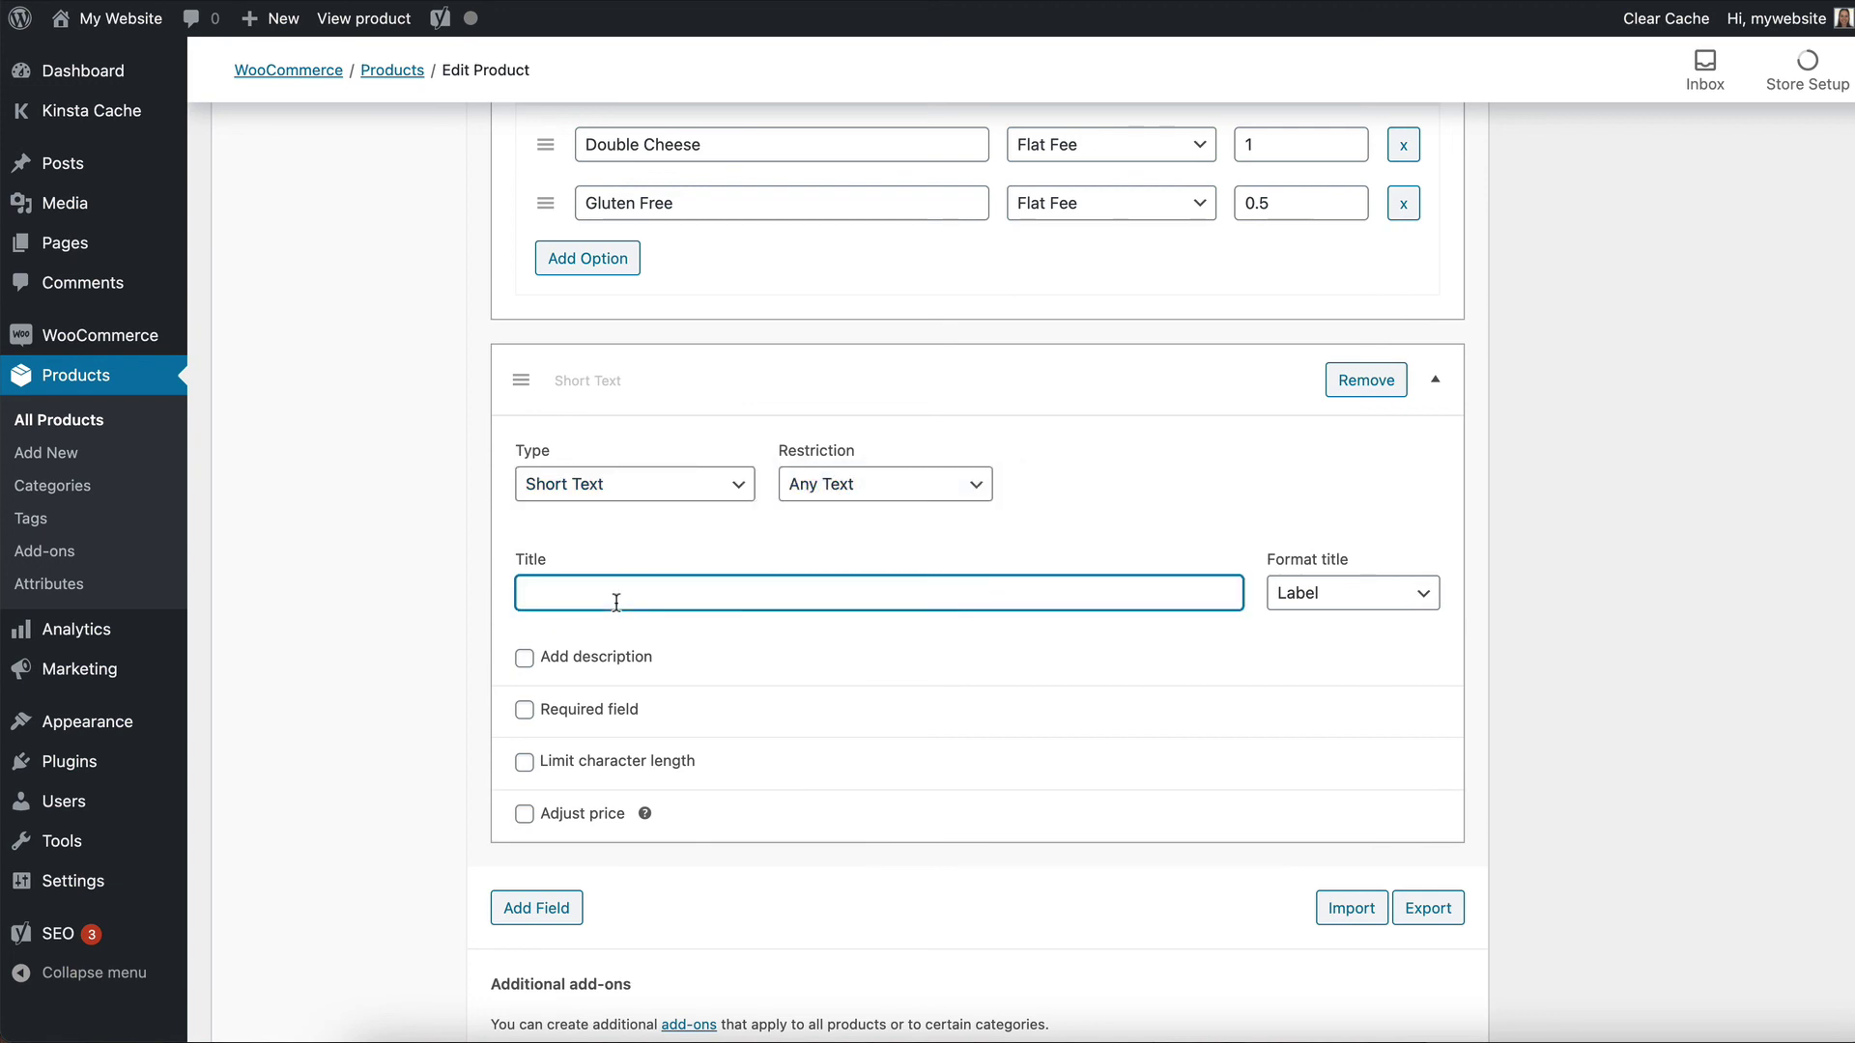
pyautogui.write('Birthday Messaghe')
pyautogui.press('BackSpace')
pyautogui.press('BackSpace')
pyautogui.write('e')
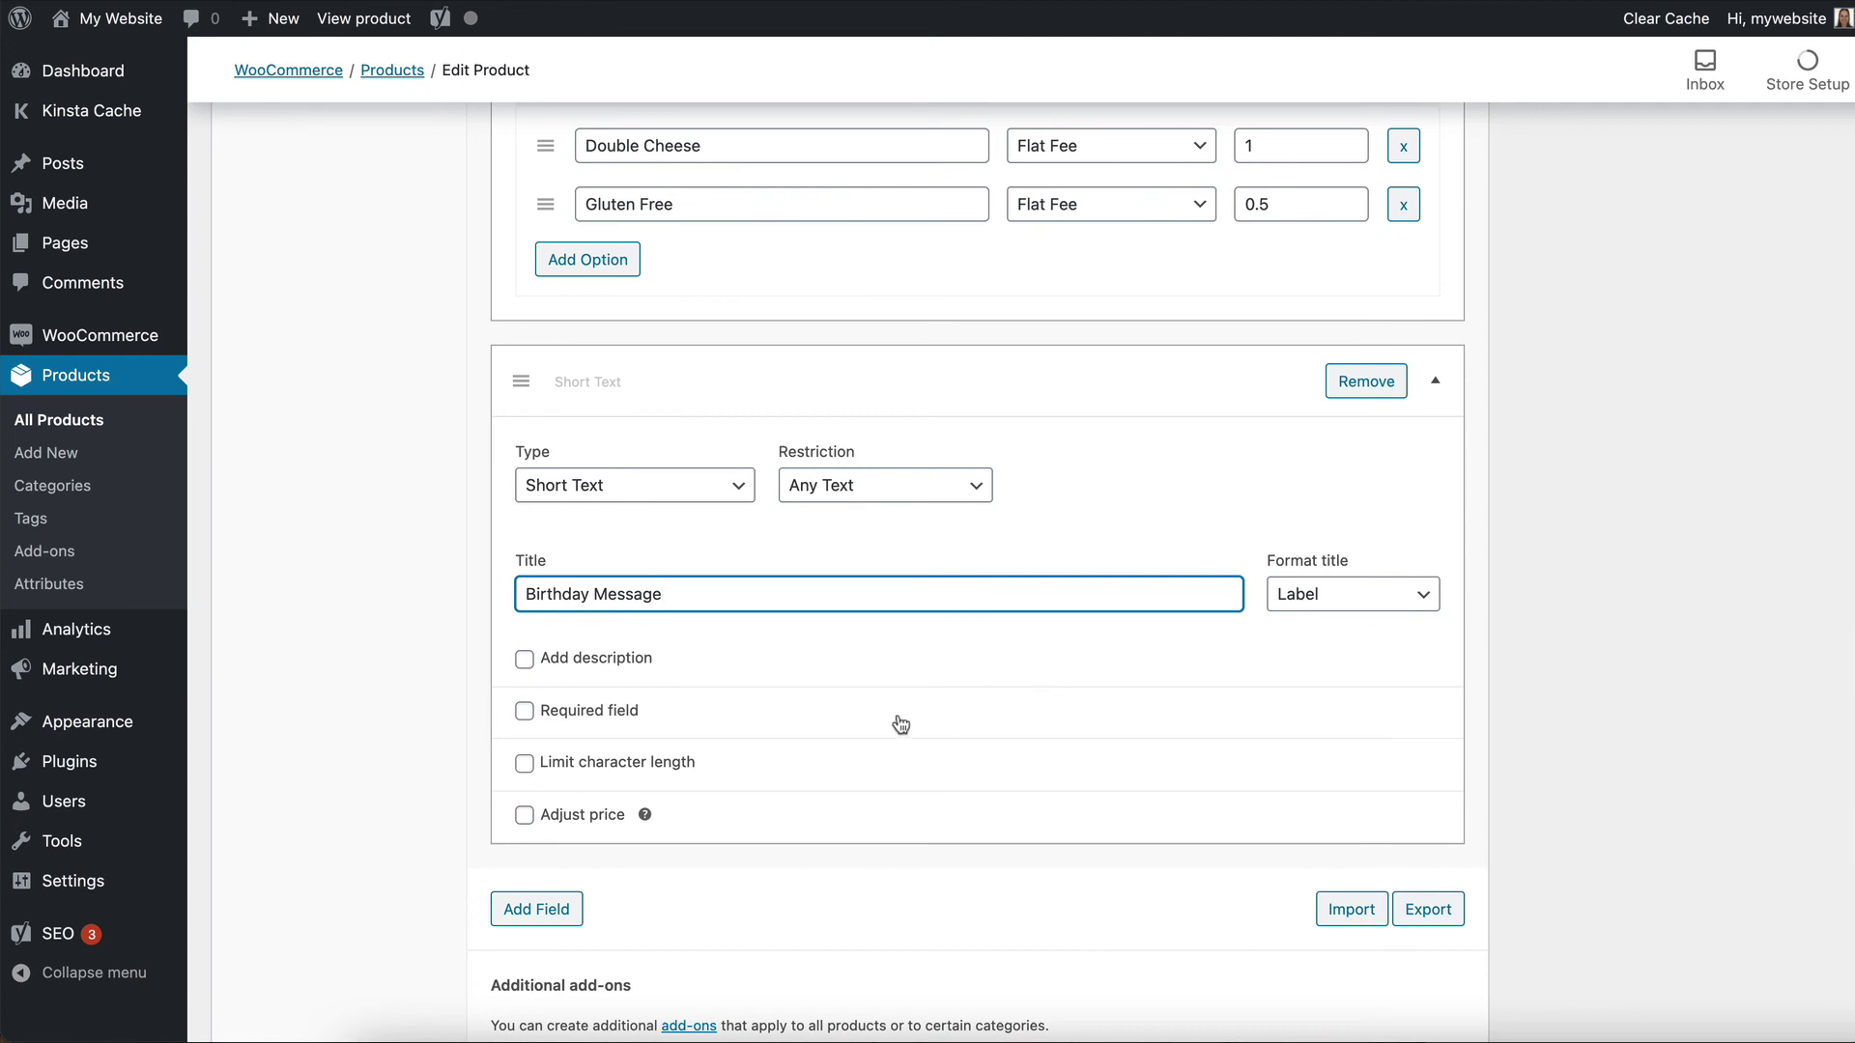
pyautogui.scroll(2, 909, 727)
# Change the Birthday Message add-on to Customer Defined Price and retitle it 'Add a Tip'.
pyautogui.click(652, 558)
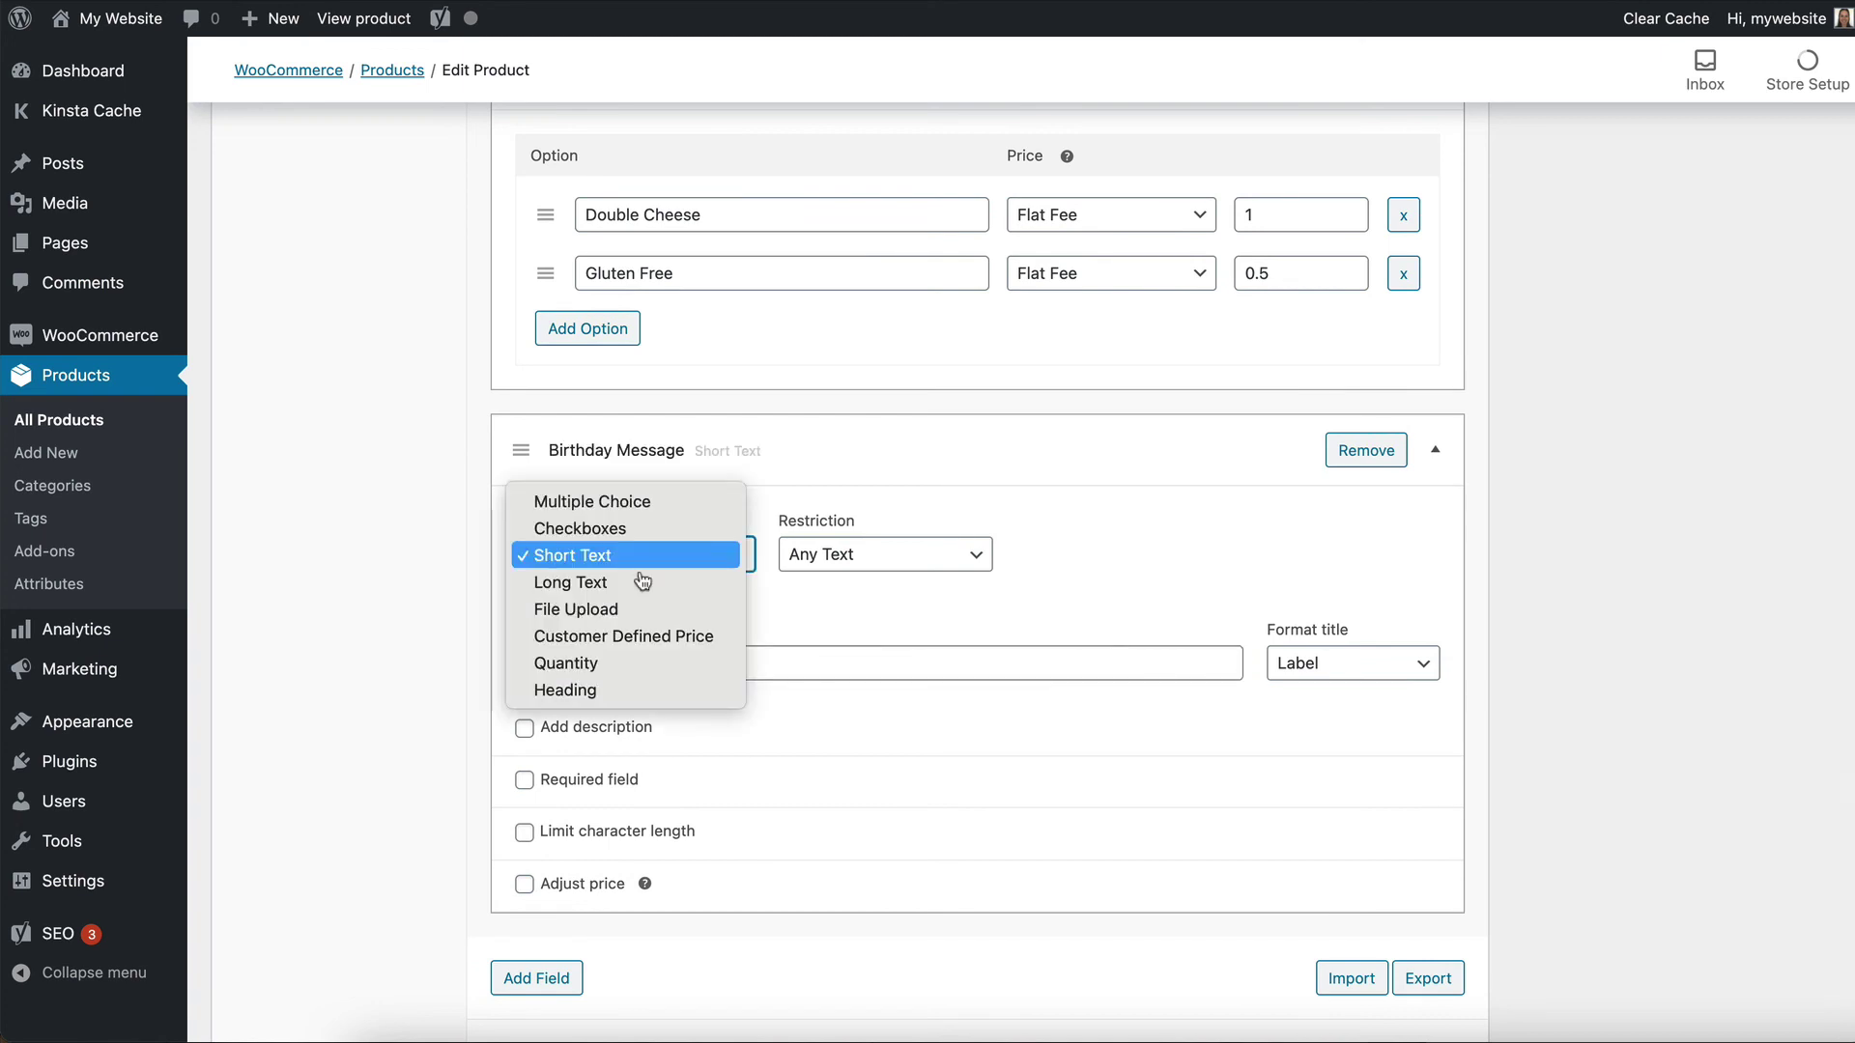
pyautogui.click(646, 640)
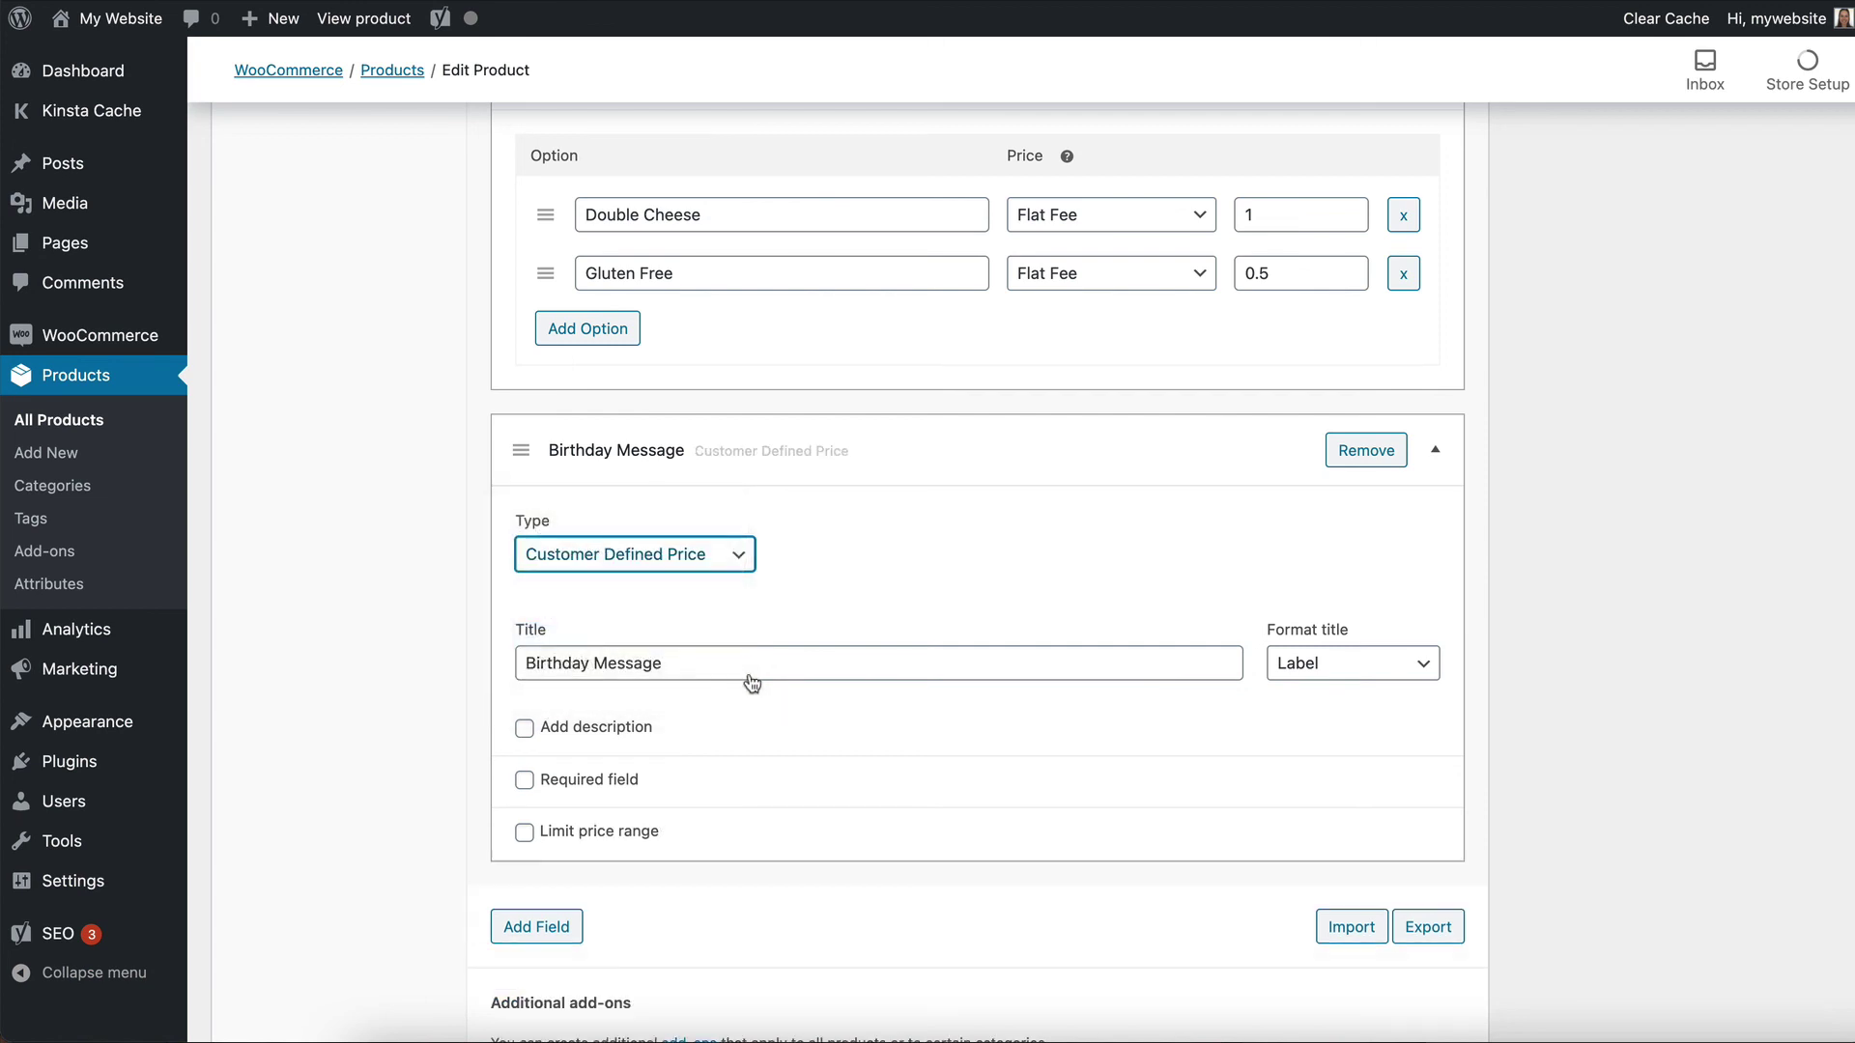
pyautogui.tripleClick(672, 664)
pyautogui.write('Add a Tip')
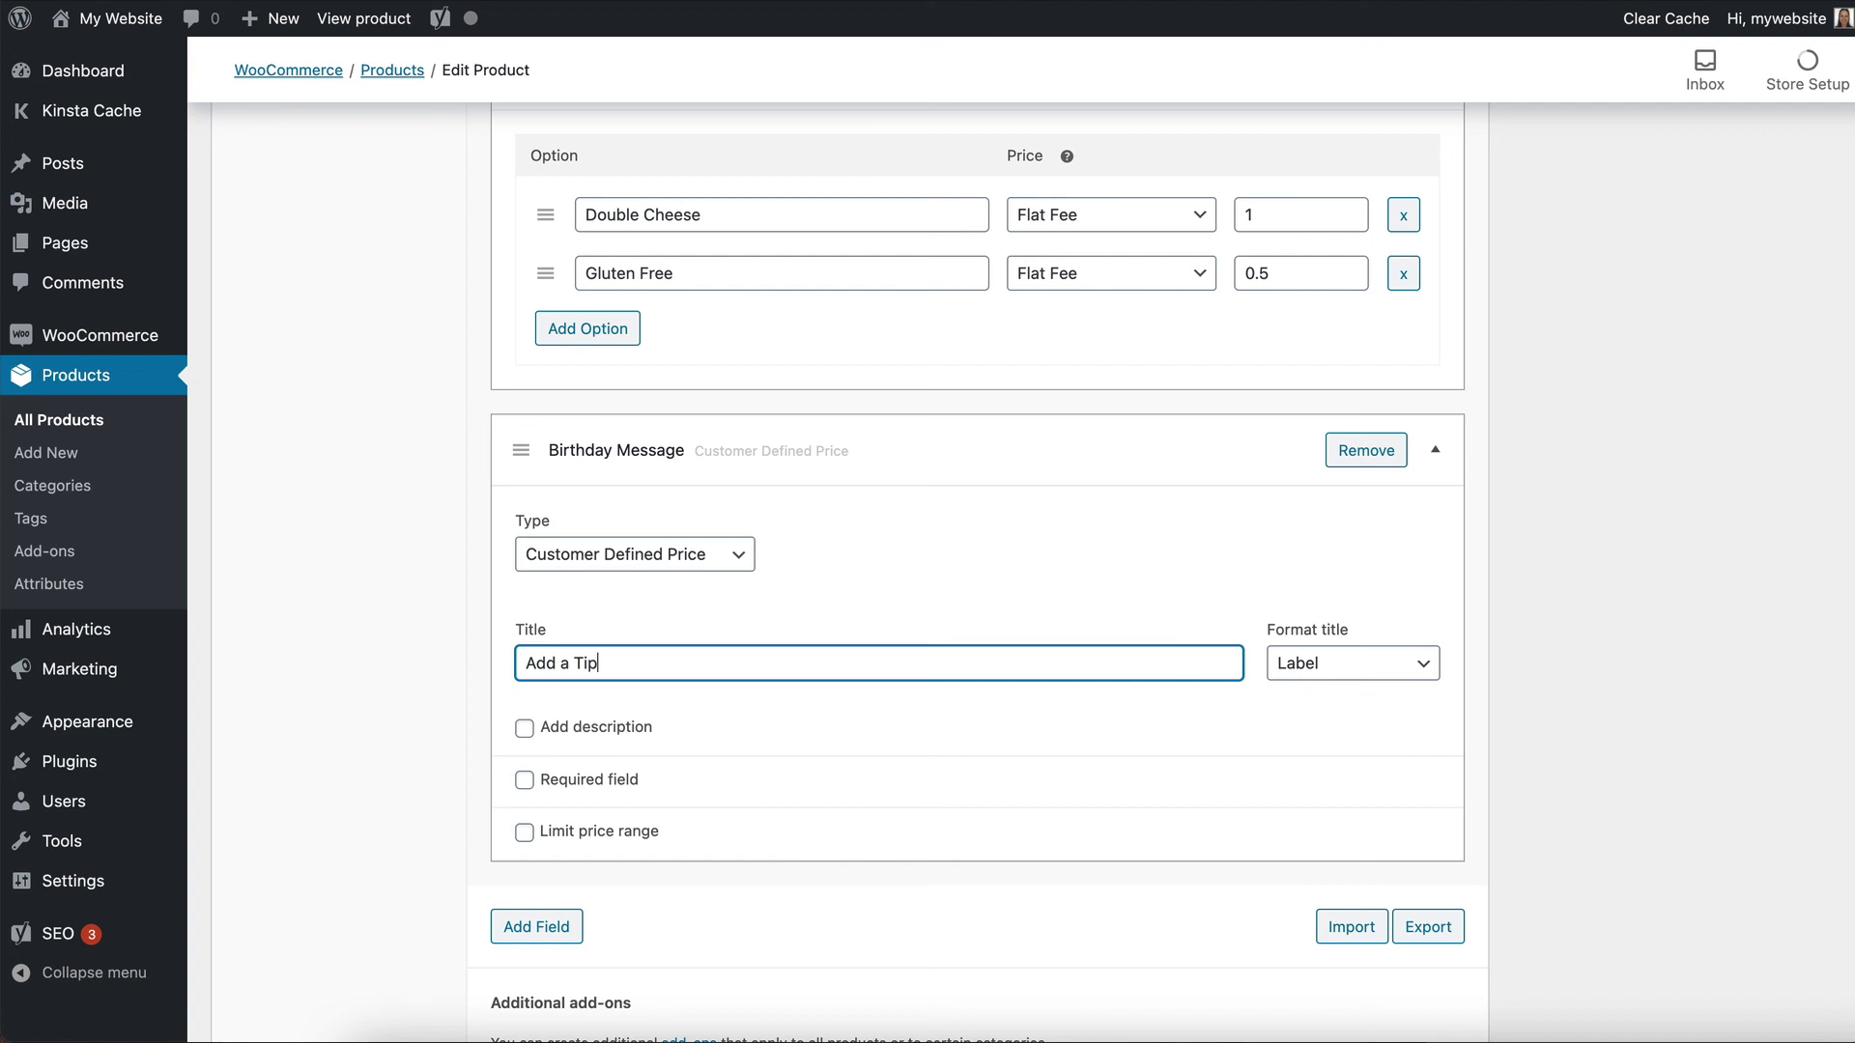
pyautogui.click(382, 713)
pyautogui.scroll(-2, 651, 728)
pyautogui.scroll(1, 651, 728)
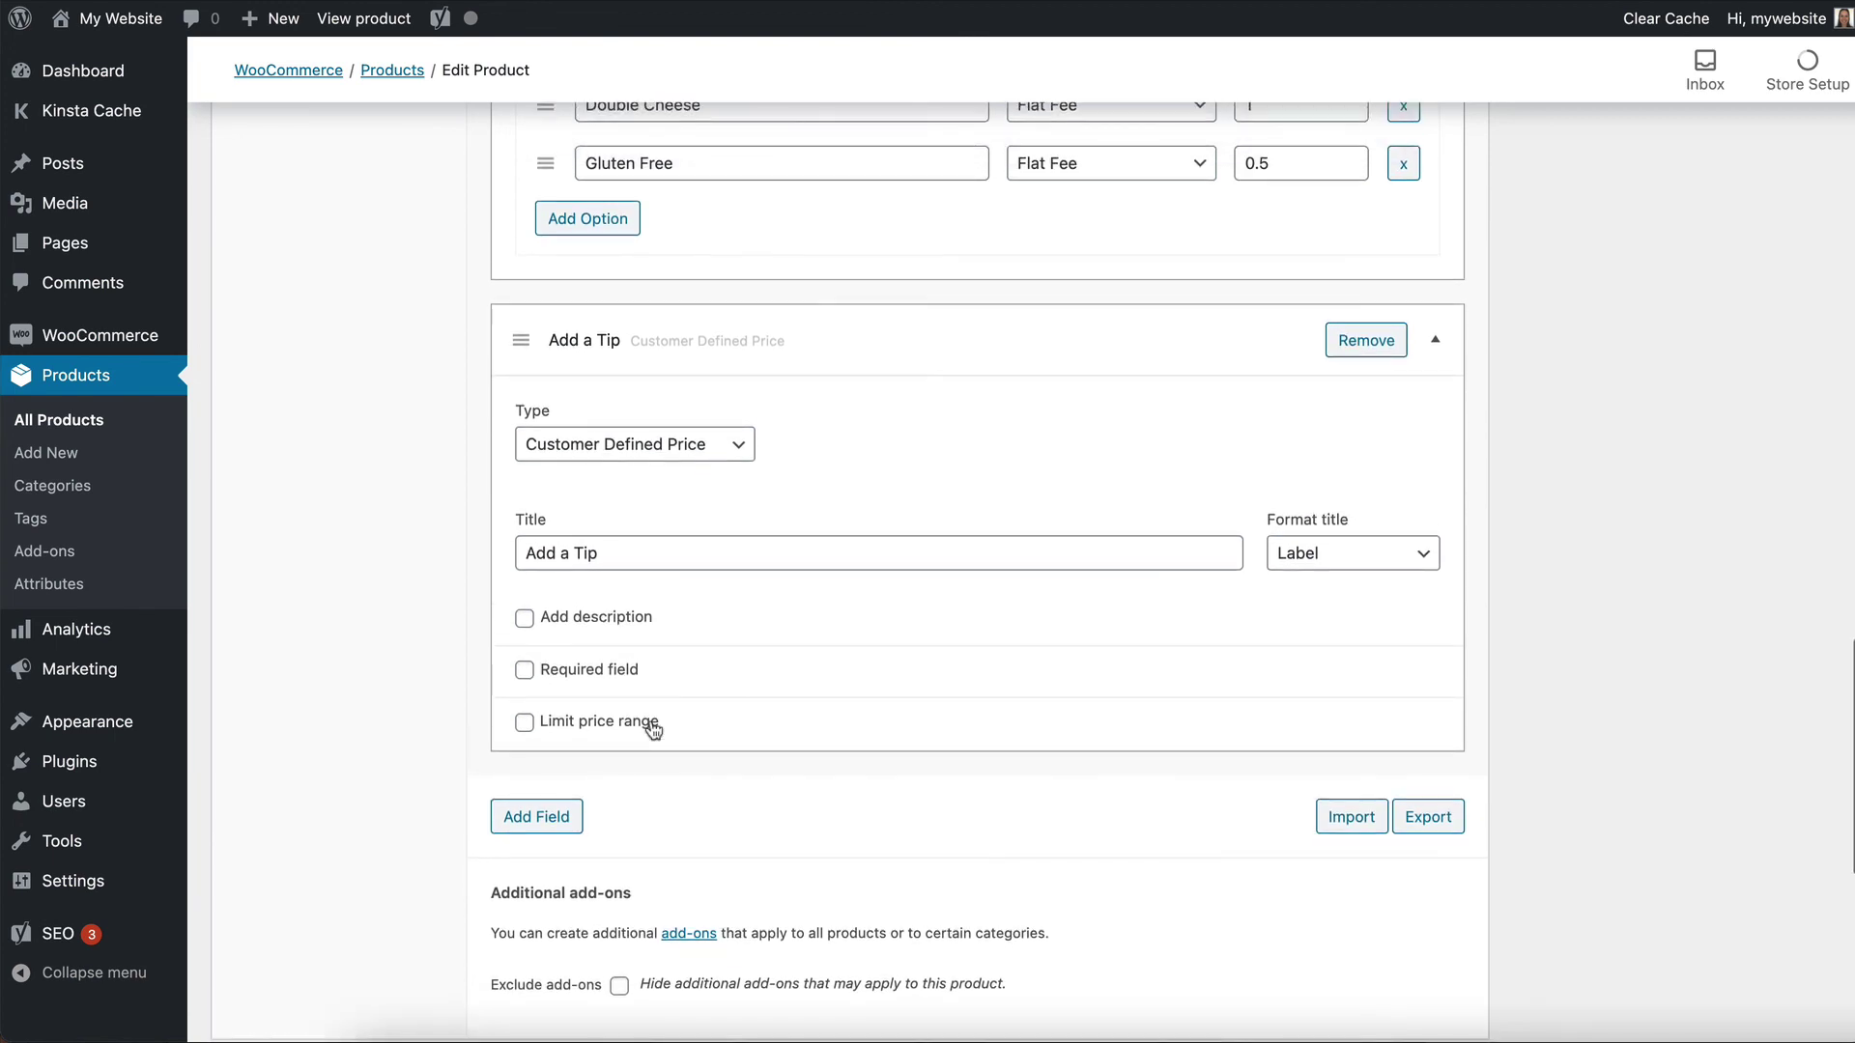